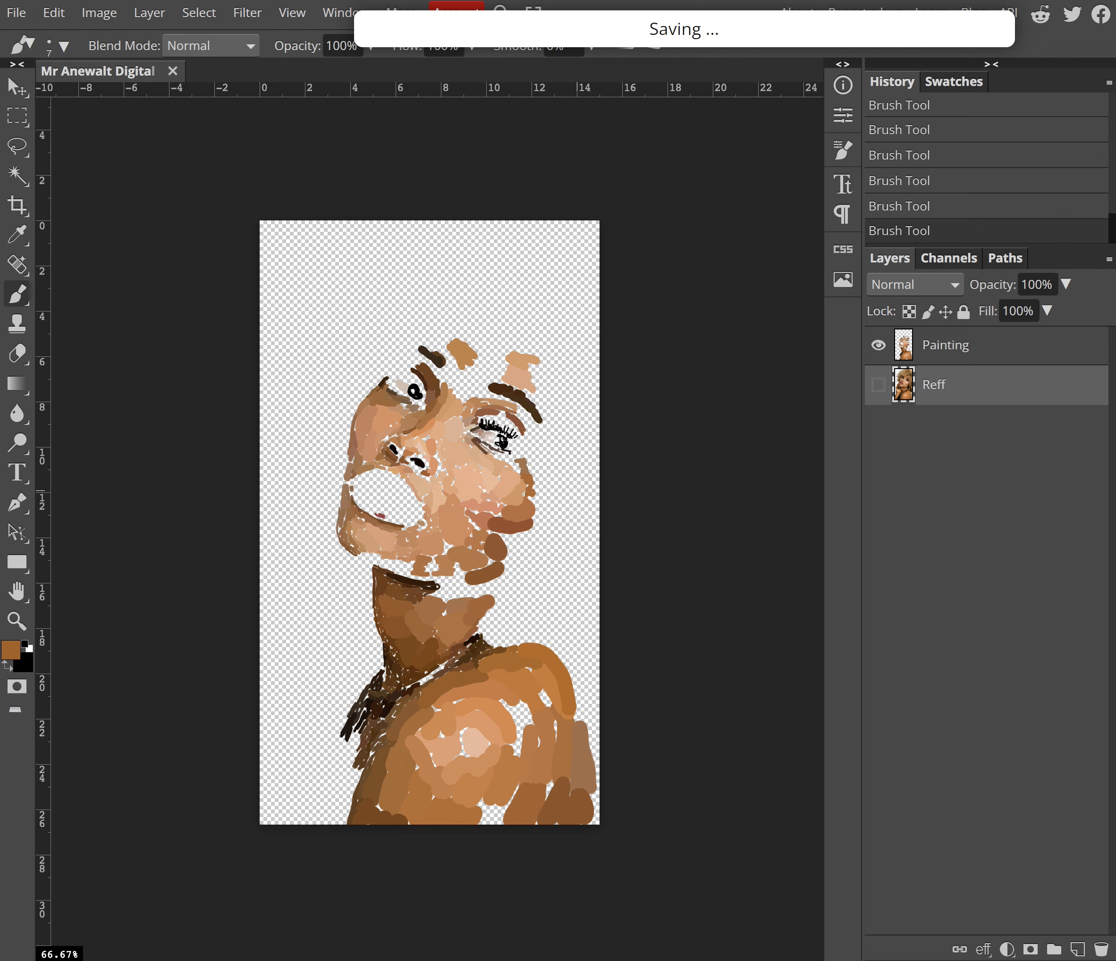
# Step: Show the Reff layer, and begin a new project named with the instructor's name followed by Digital Painting
pyautogui.click(878, 385)
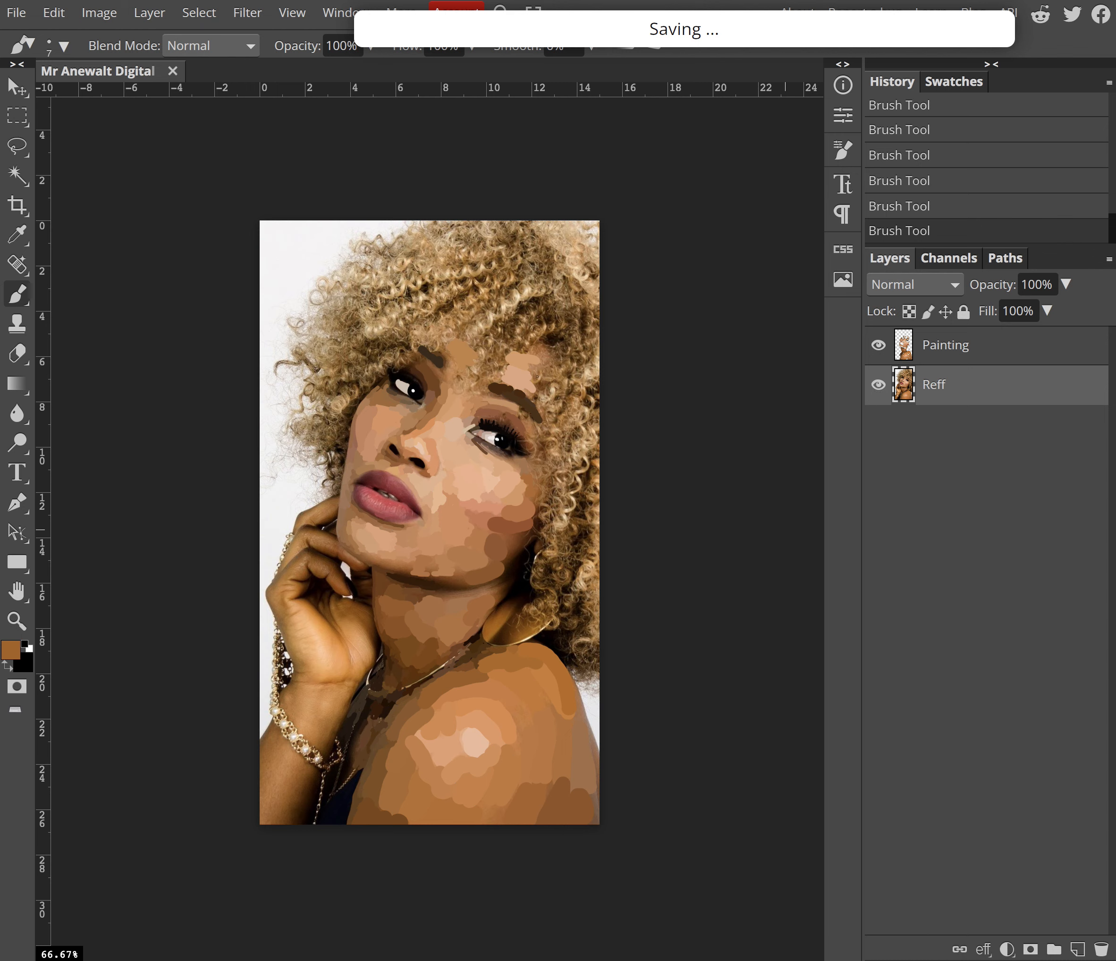
pyautogui.click(16, 12)
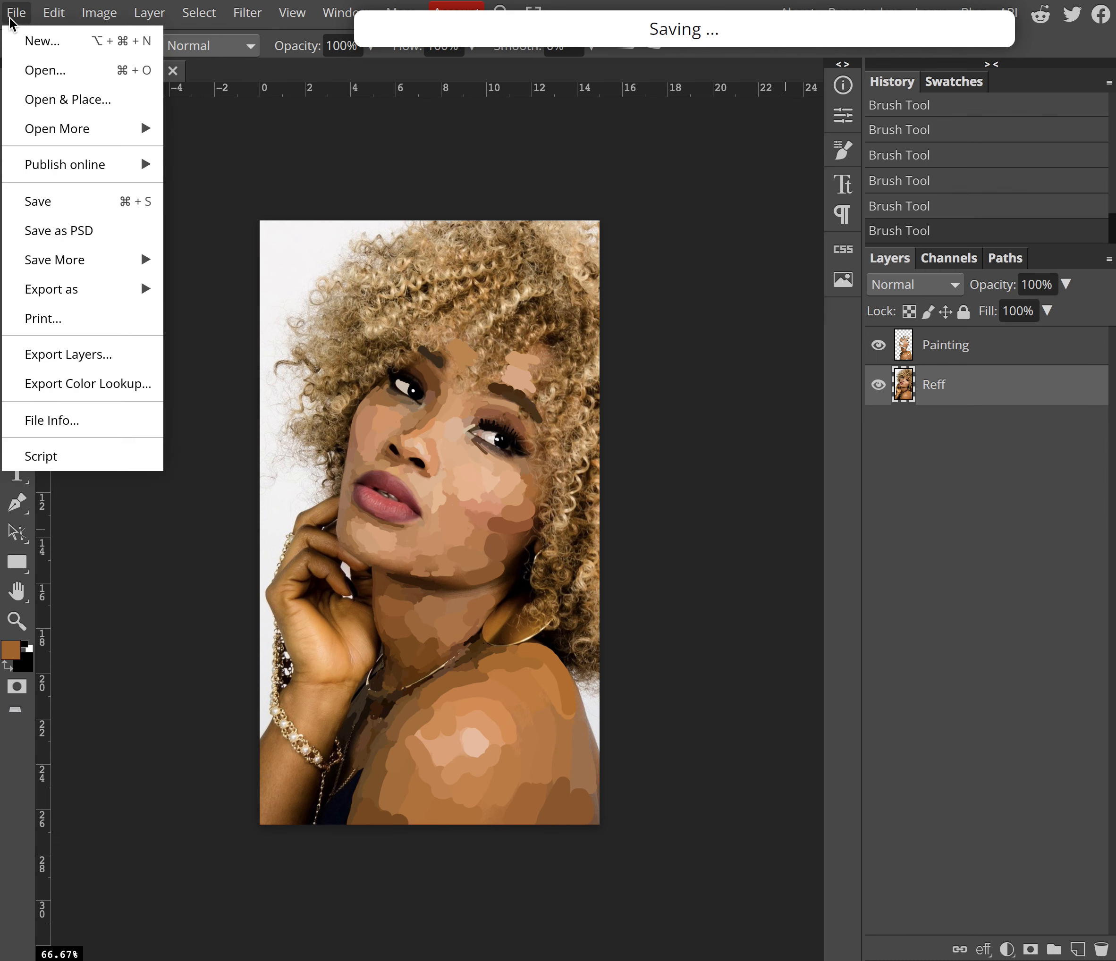
pyautogui.click(39, 41)
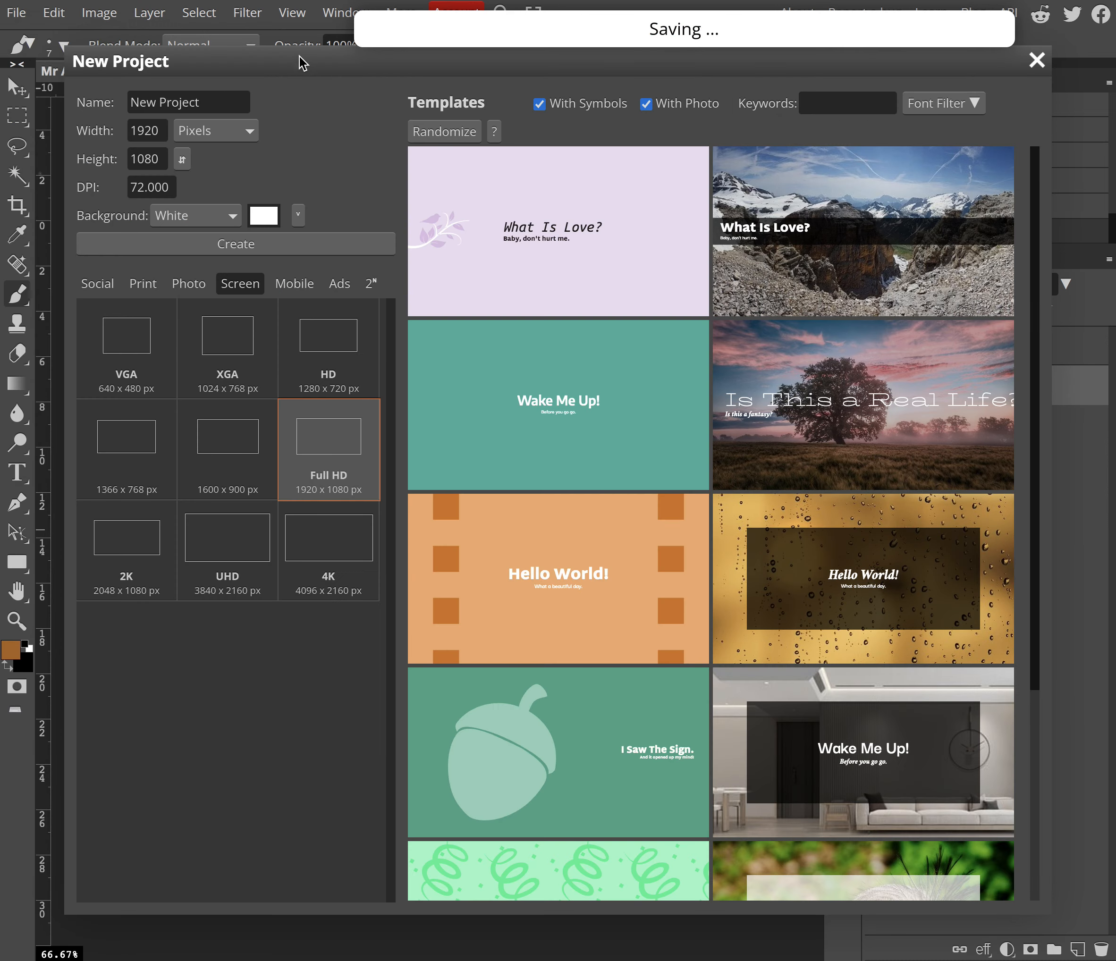
pyautogui.moveTo(227, 106); pyautogui.dragTo(34, 89)
pyautogui.write('Mr Anewalt Dig')
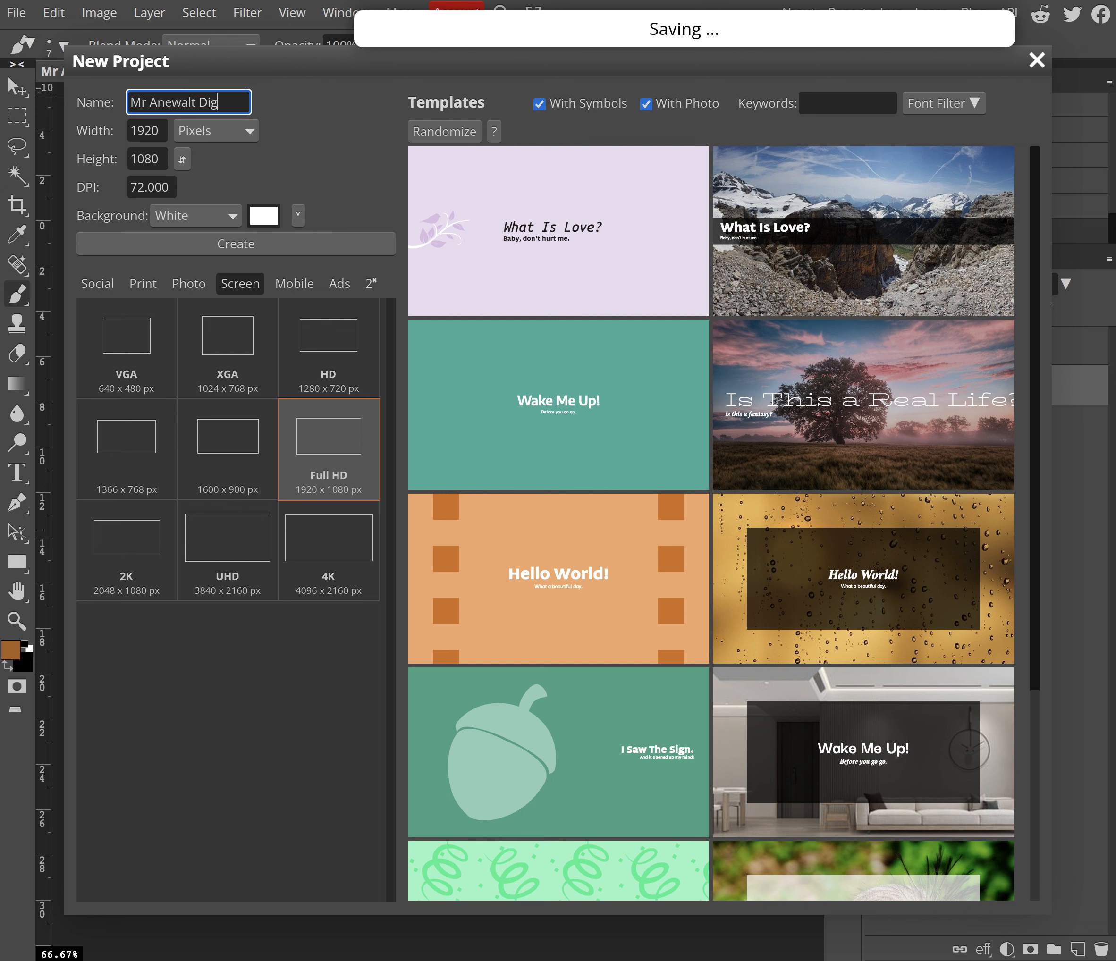
pyautogui.write('ital Painting')
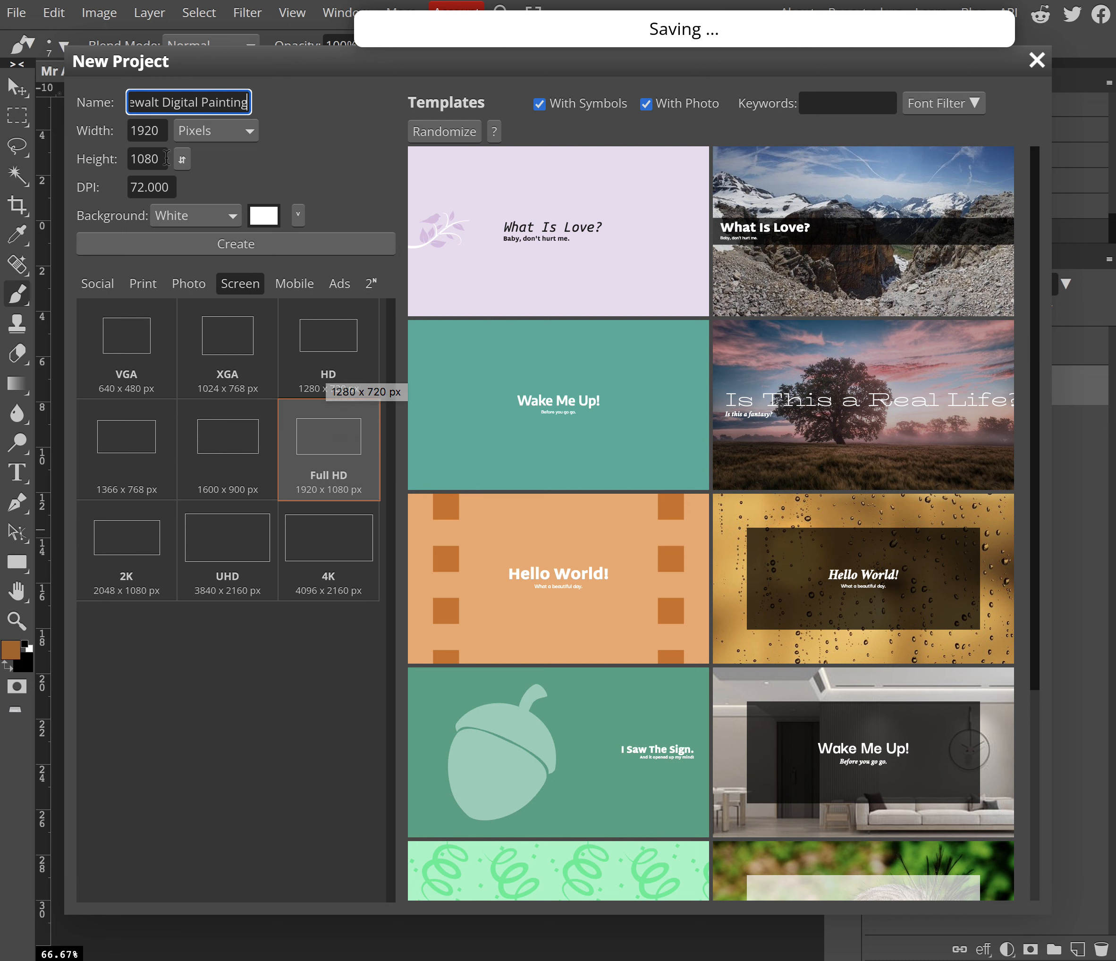
# Step: Create the project from the Full HD preset with its dimensions swapped to 1080 x 1920 pixels and a white background
pyautogui.click(317, 351)
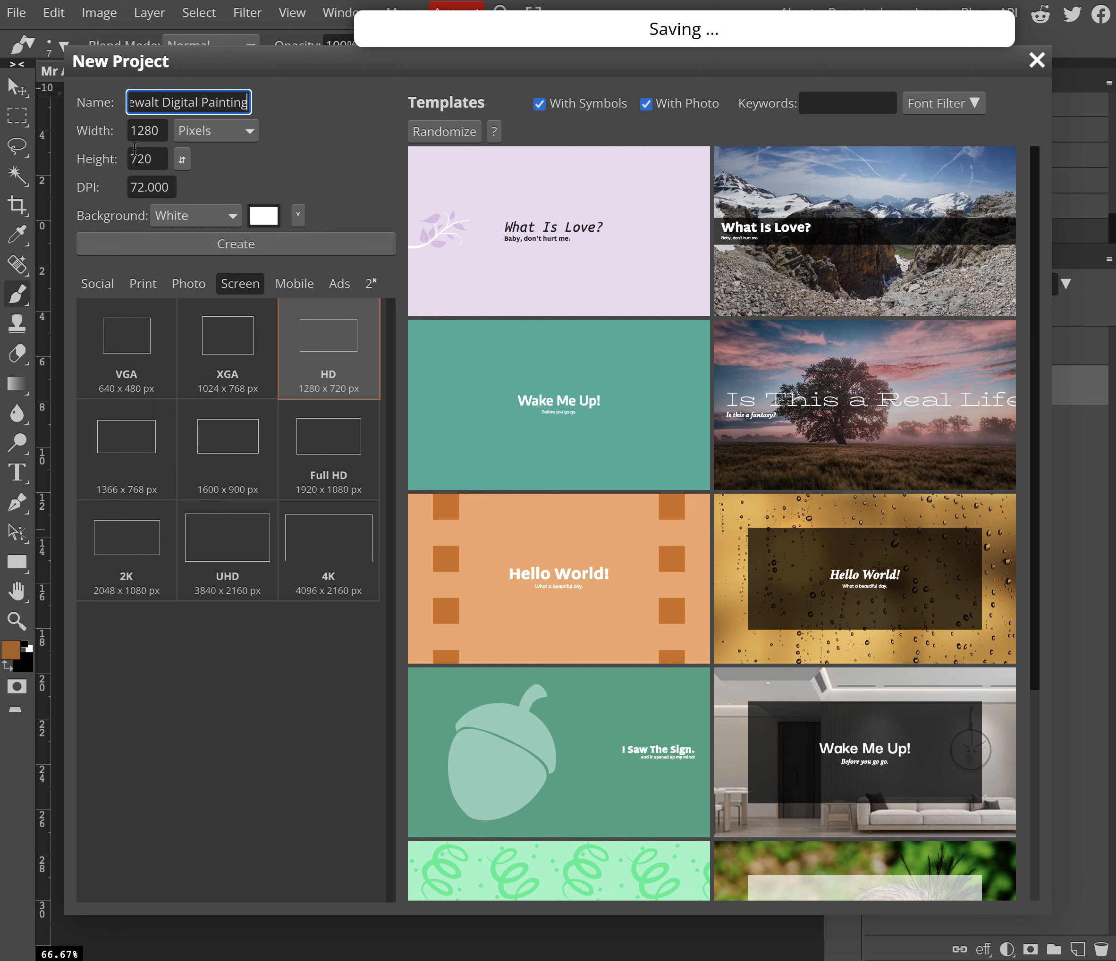
pyautogui.click(330, 459)
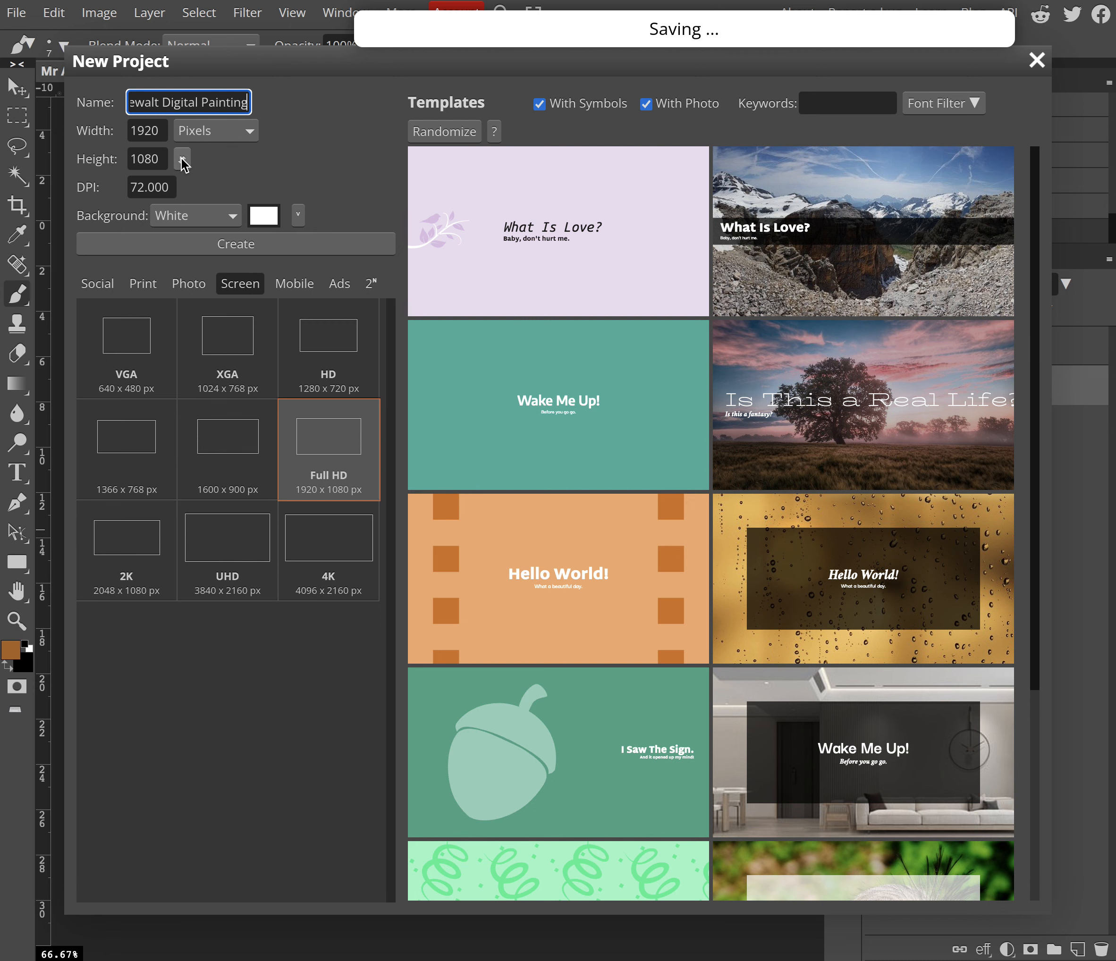
pyautogui.click(183, 160)
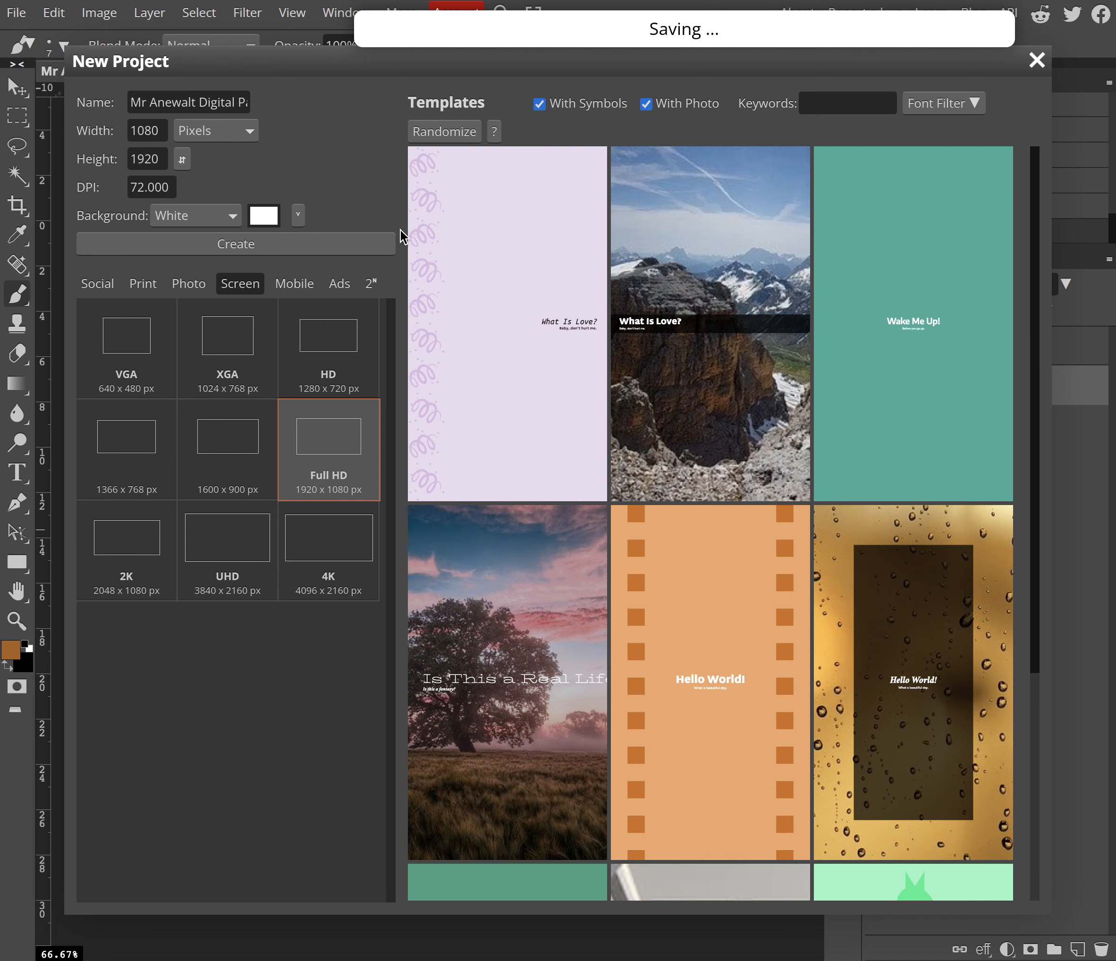
pyautogui.click(251, 246)
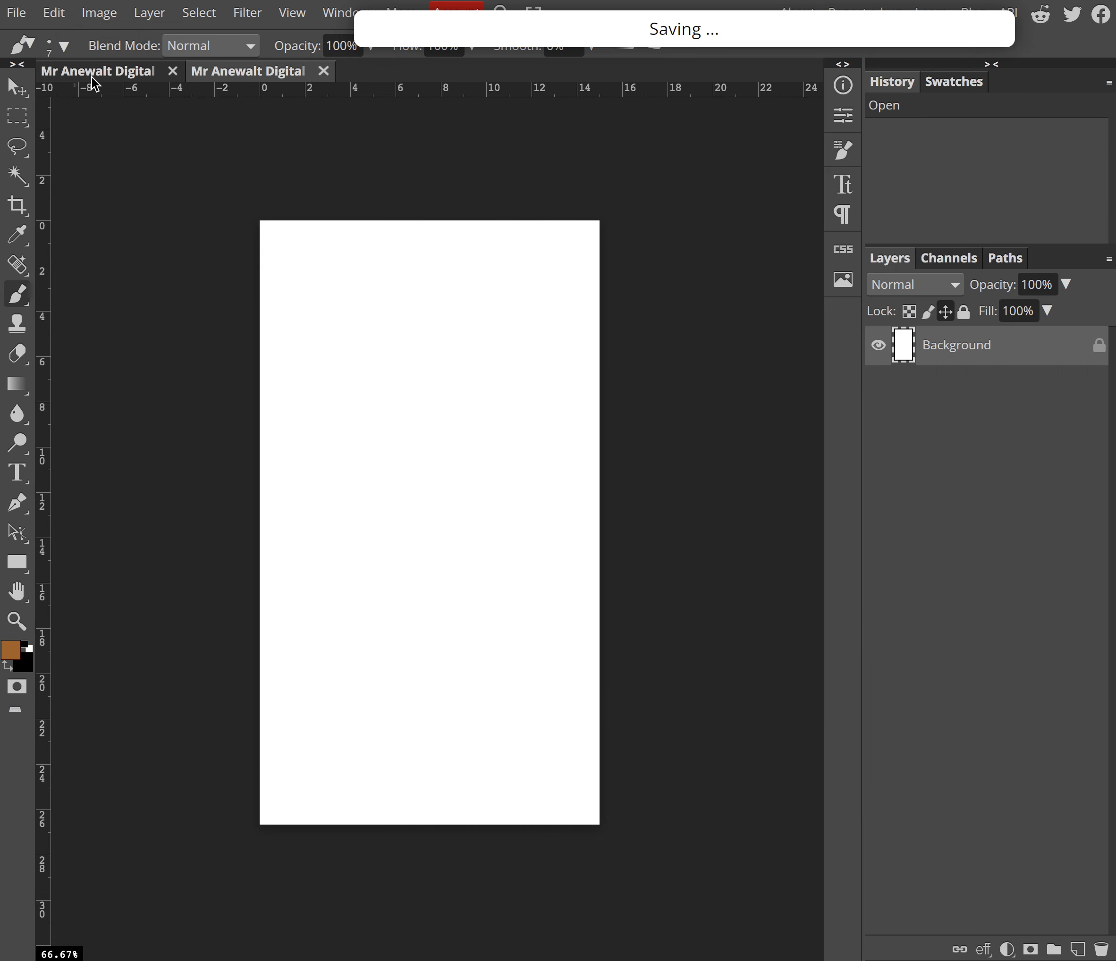
# Step: Rotate the whole canvas 90° counterclockwise and return it to portrait with a 90° clockwise rotation
pyautogui.click(54, 16)
pyautogui.click(95, 20)
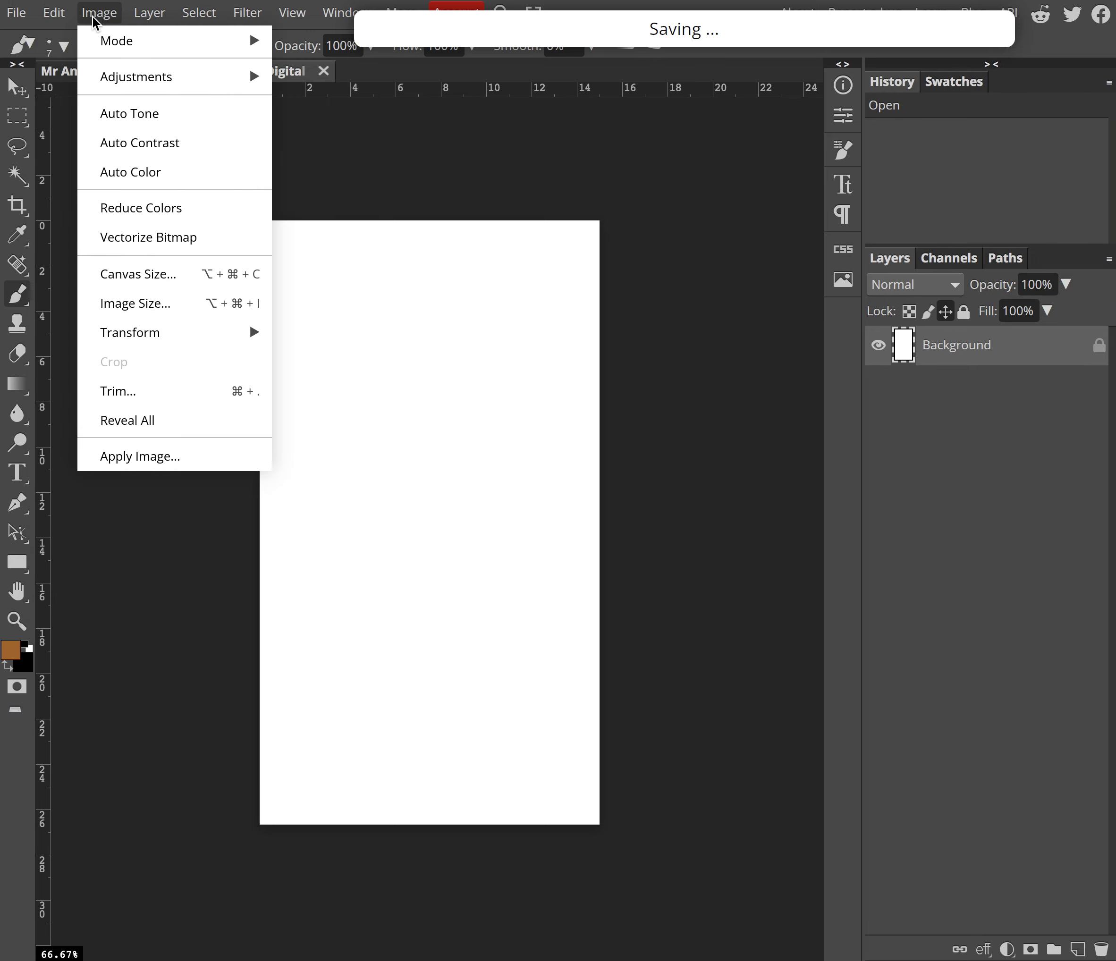
pyautogui.moveTo(249, 344)
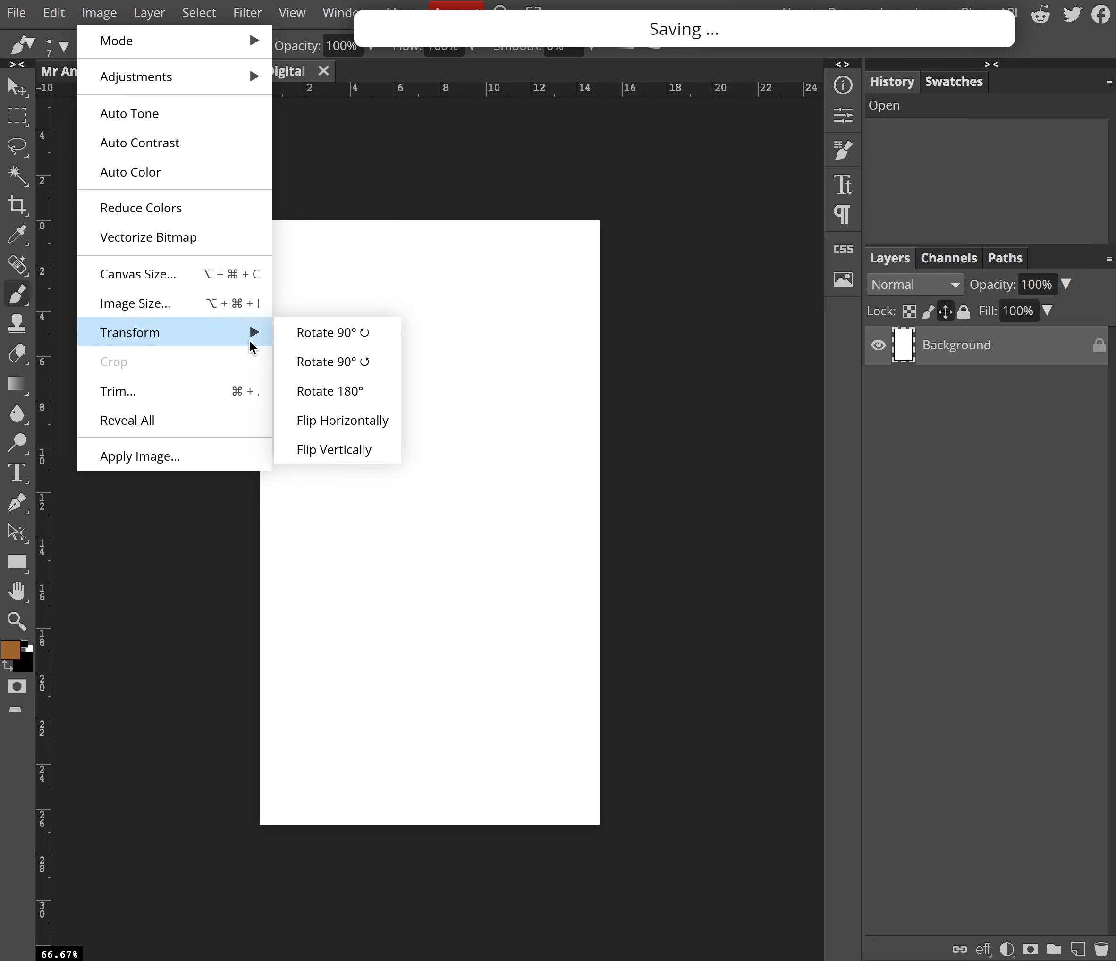
pyautogui.click(324, 361)
pyautogui.click(67, 20)
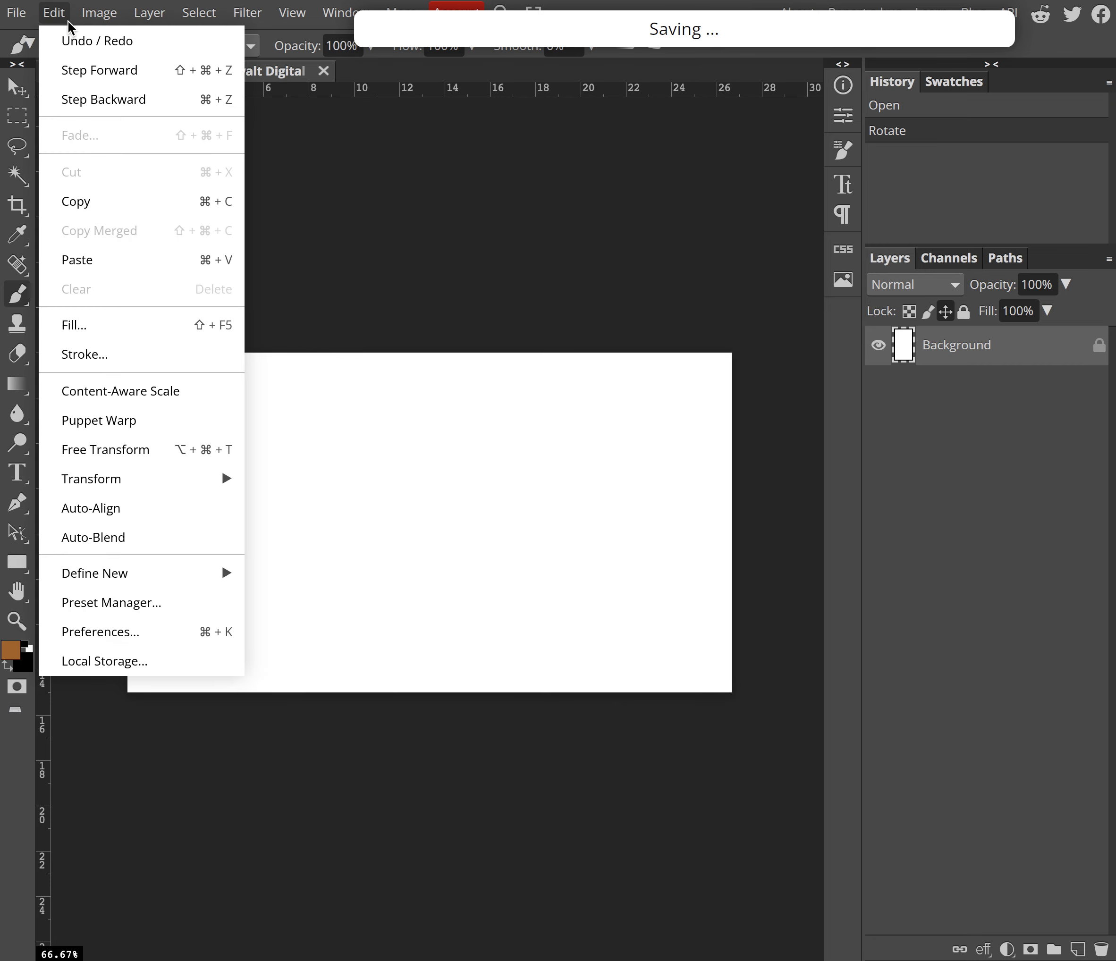
pyautogui.click(99, 17)
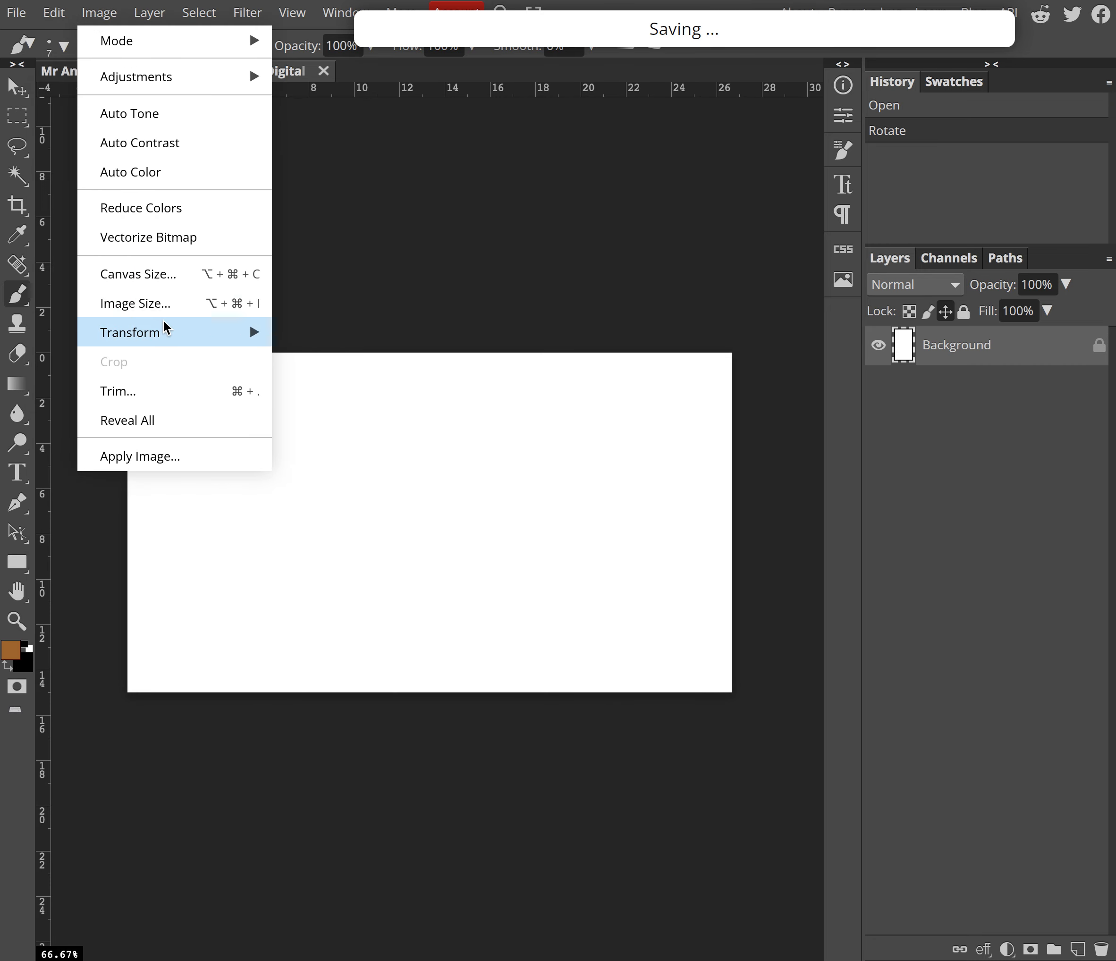
pyautogui.moveTo(266, 332)
pyautogui.click(339, 332)
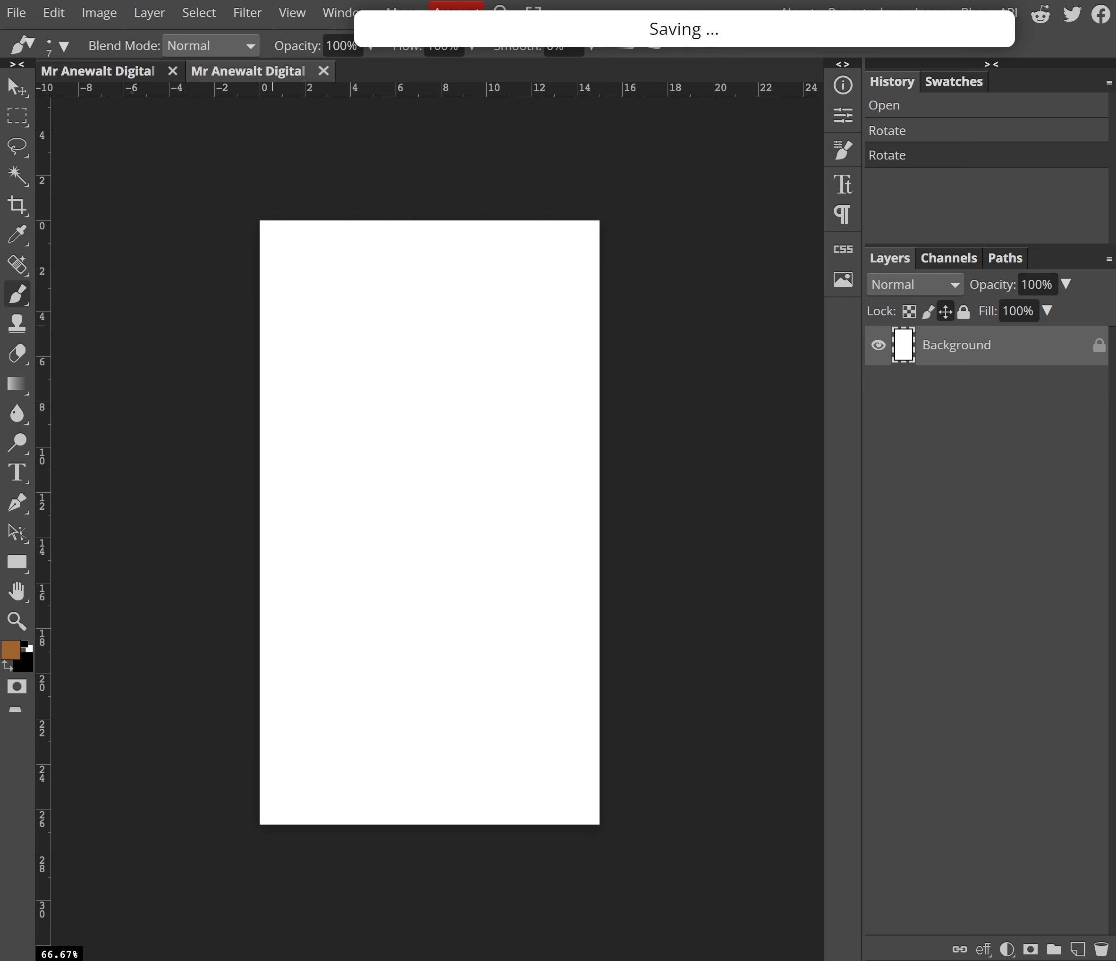
pyautogui.click(59, 17)
pyautogui.moveTo(20, 17)
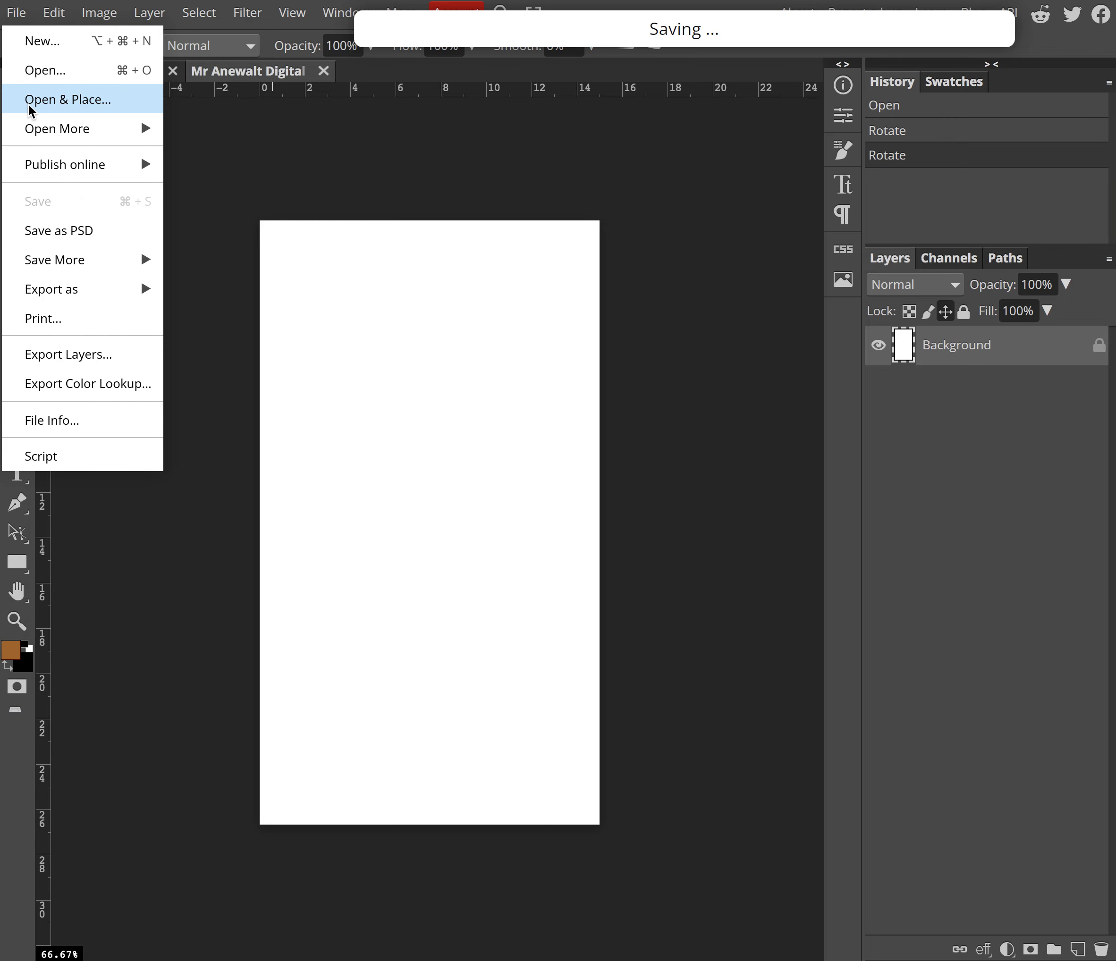
pyautogui.moveTo(33, 129)
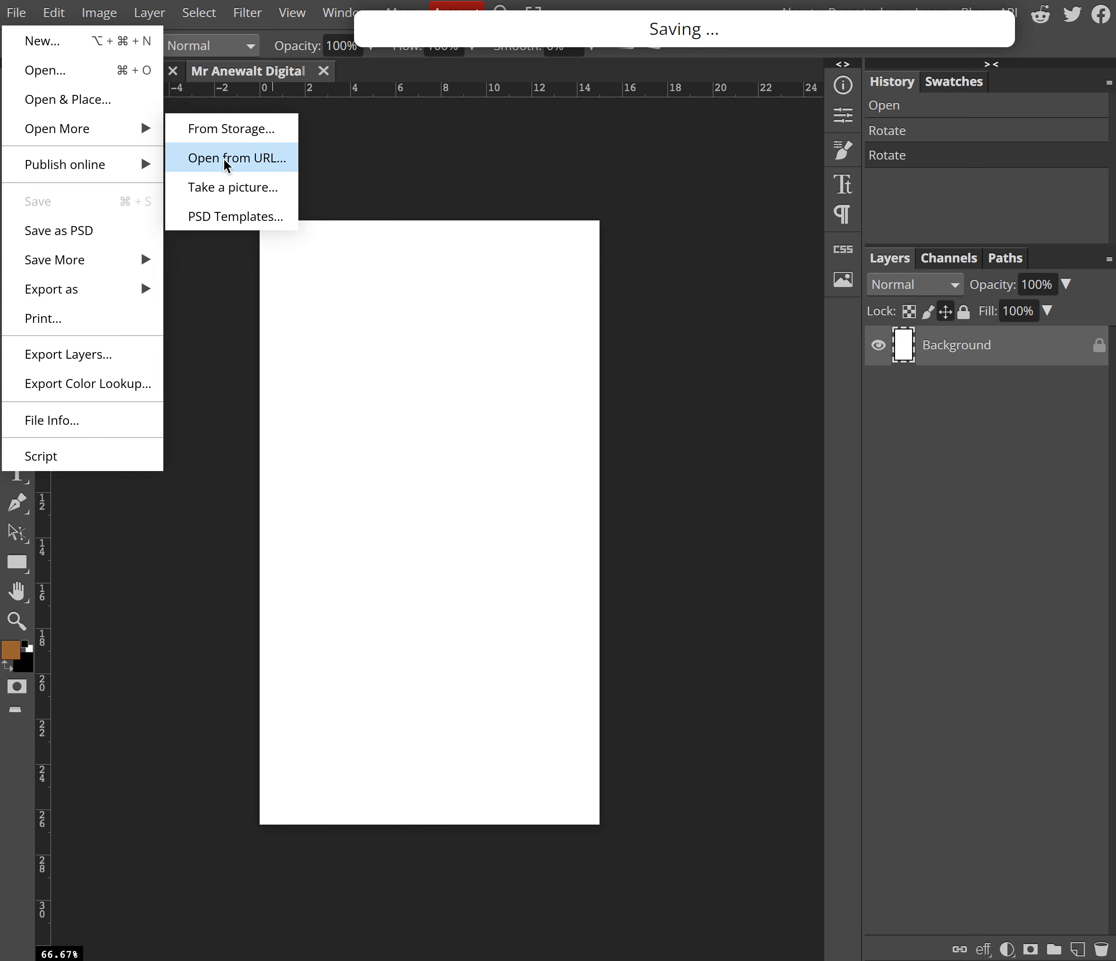
pyautogui.click(236, 163)
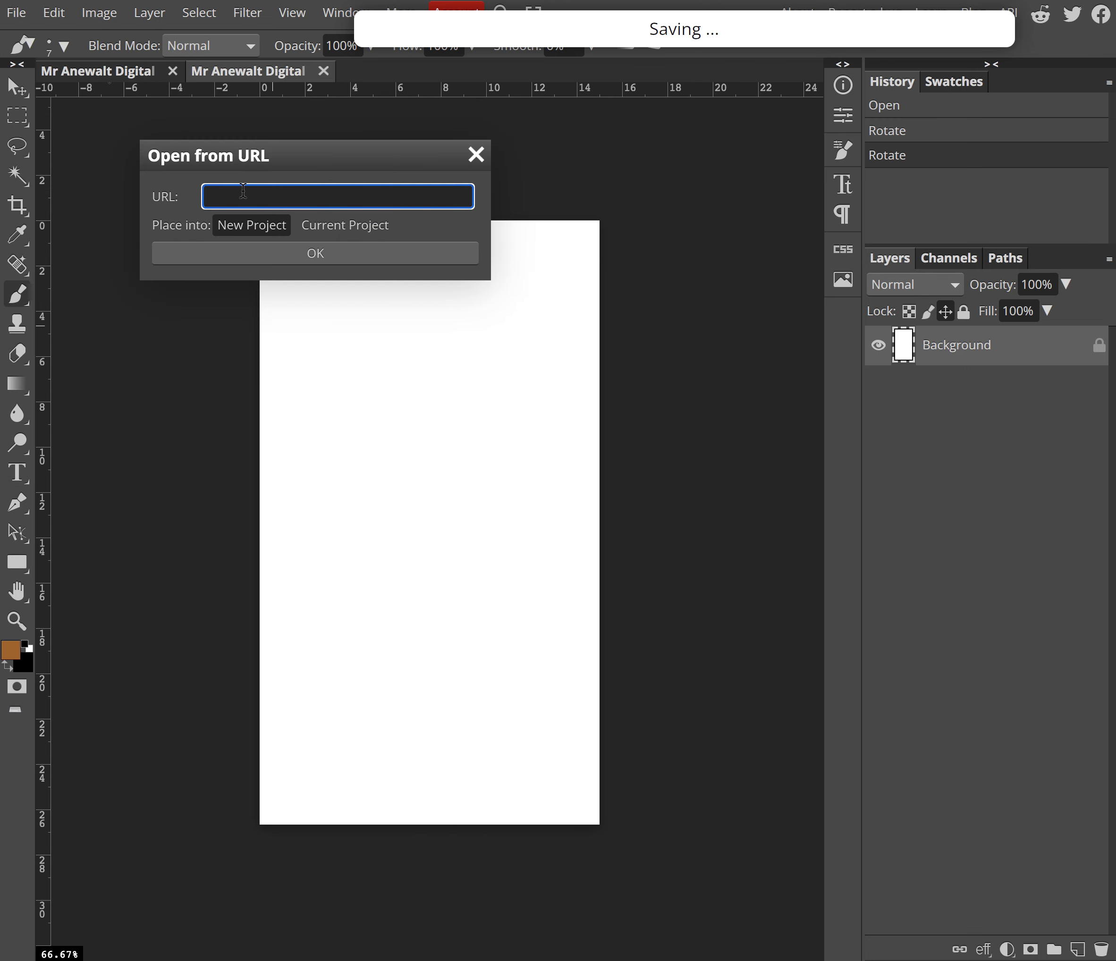
pyautogui.click(342, 233)
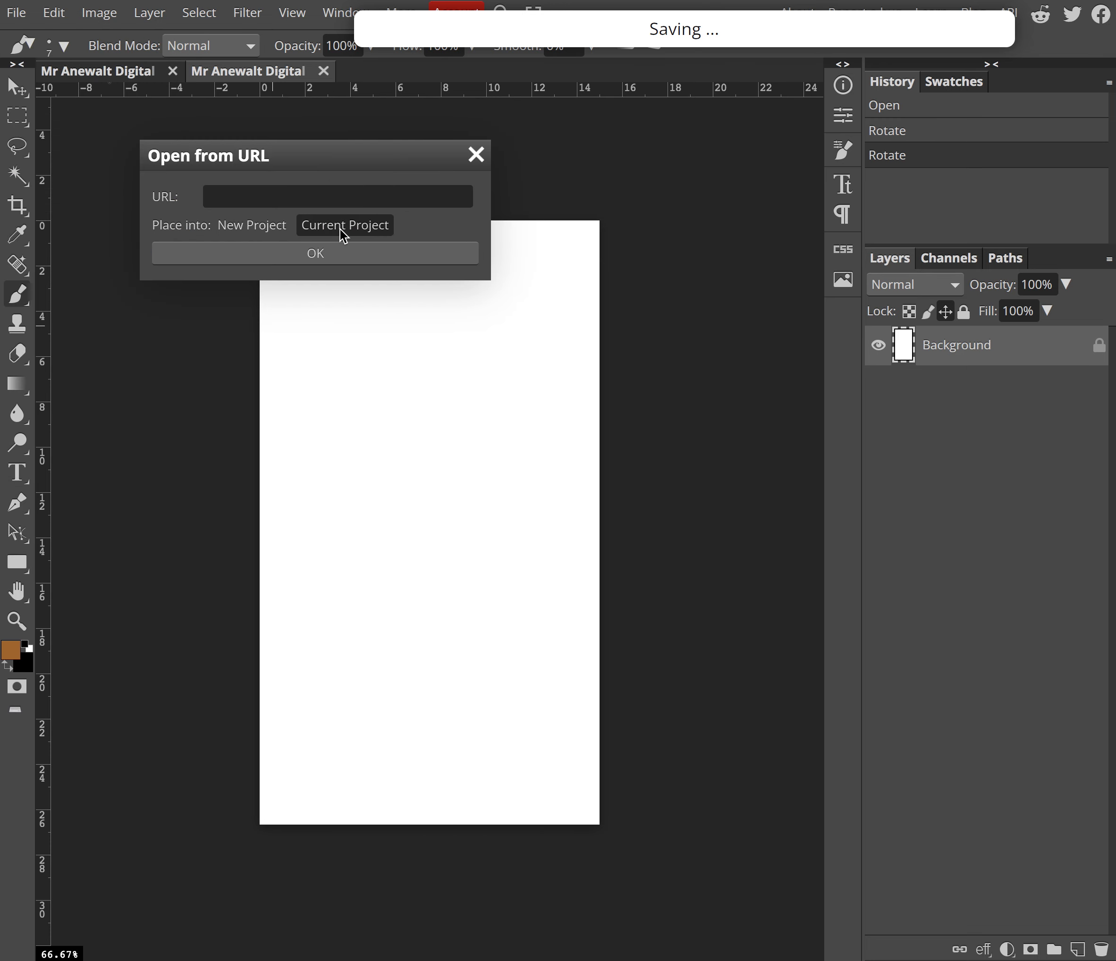
pyautogui.click(477, 157)
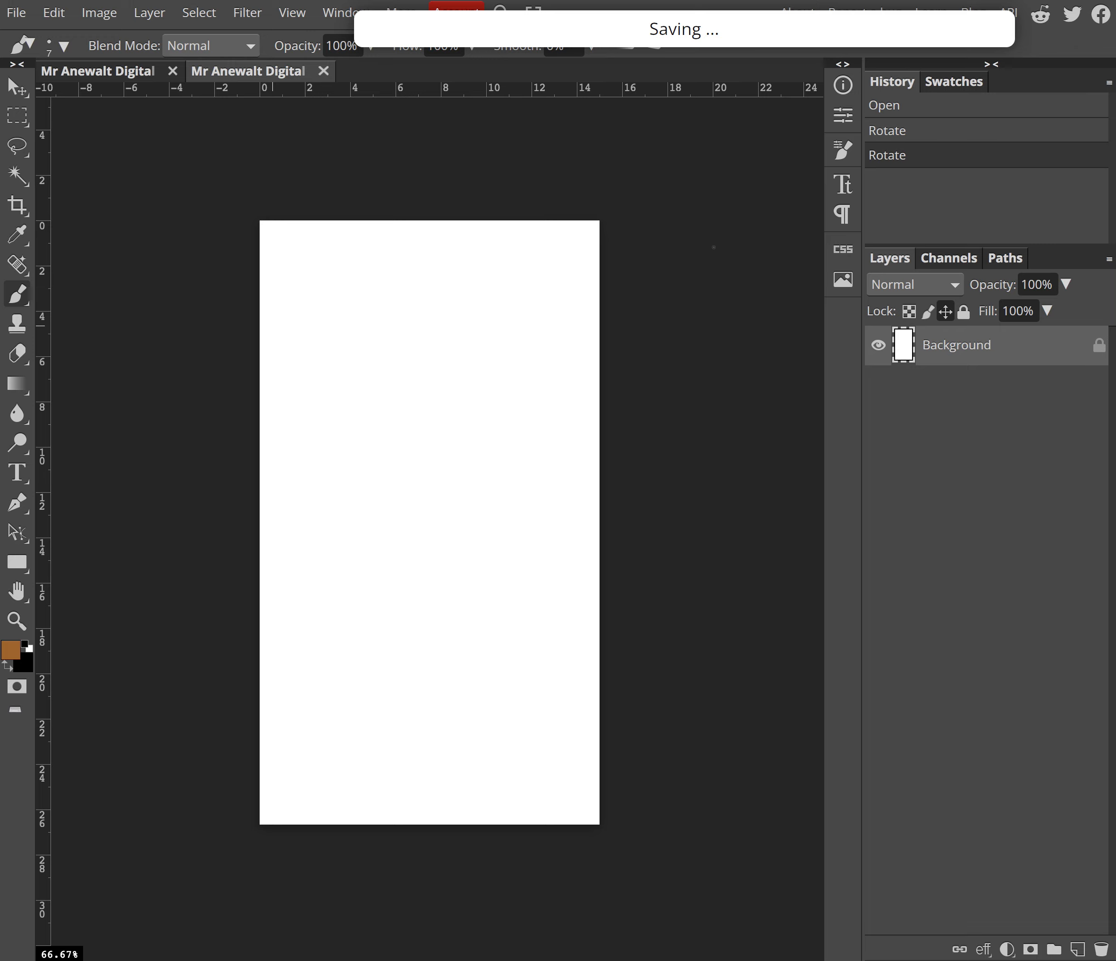
# Step: Search the built-in image gallery with the keyword portrait
pyautogui.click(842, 281)
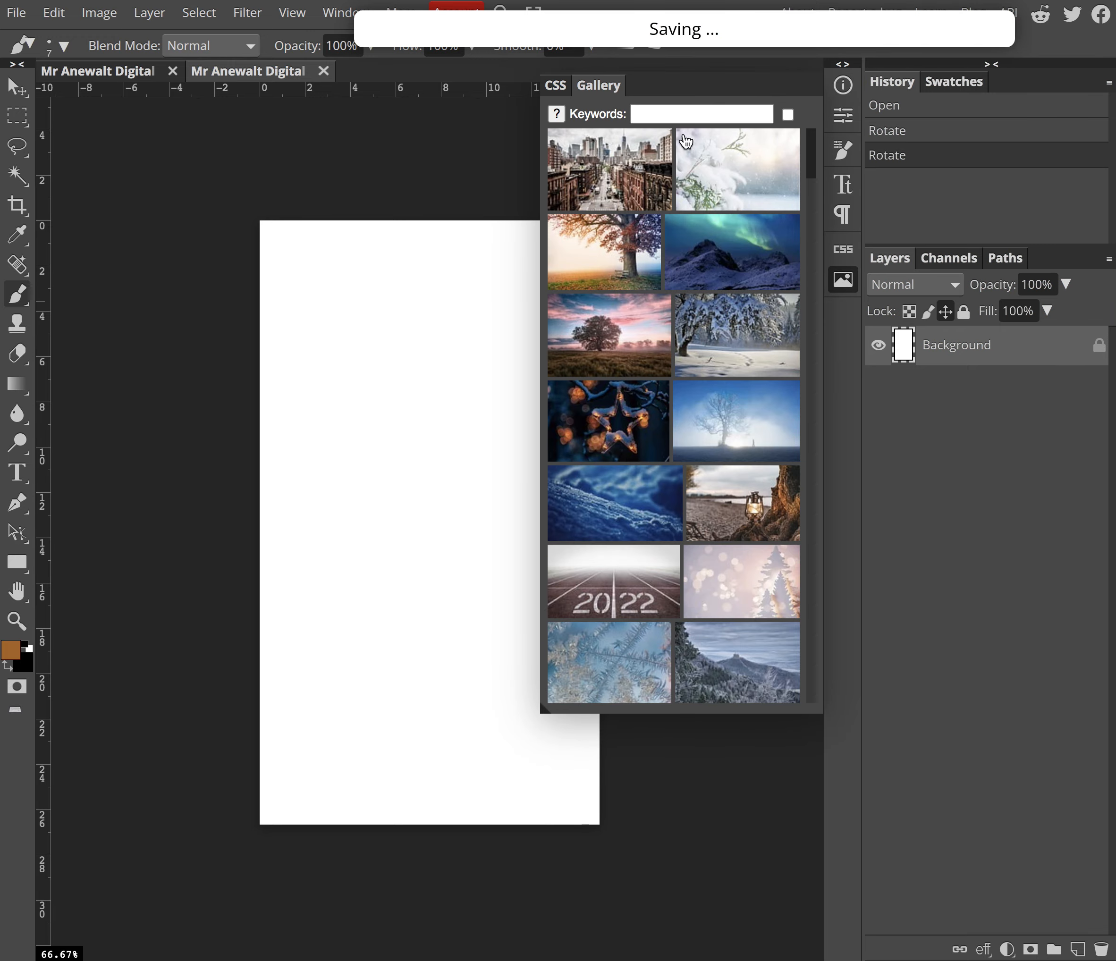
pyautogui.click(668, 114)
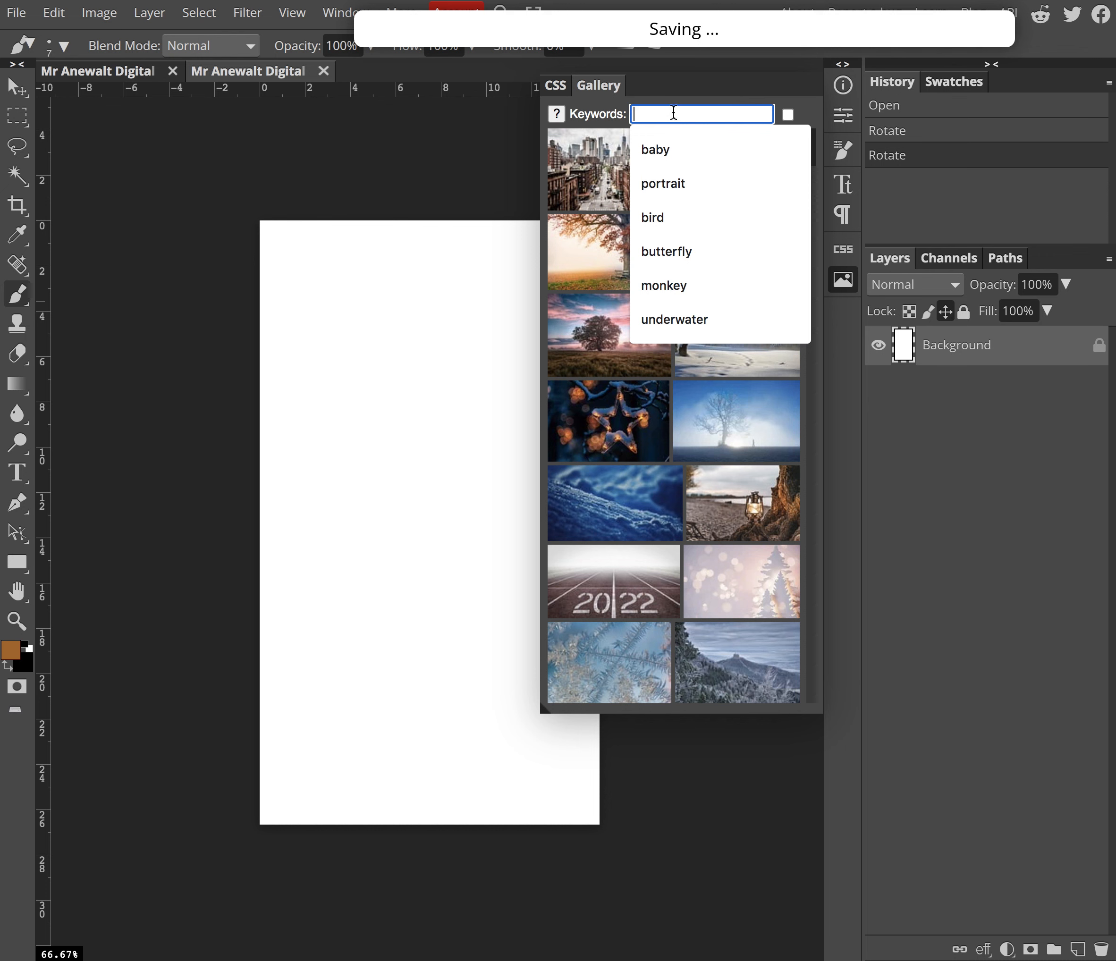
pyautogui.write('po')
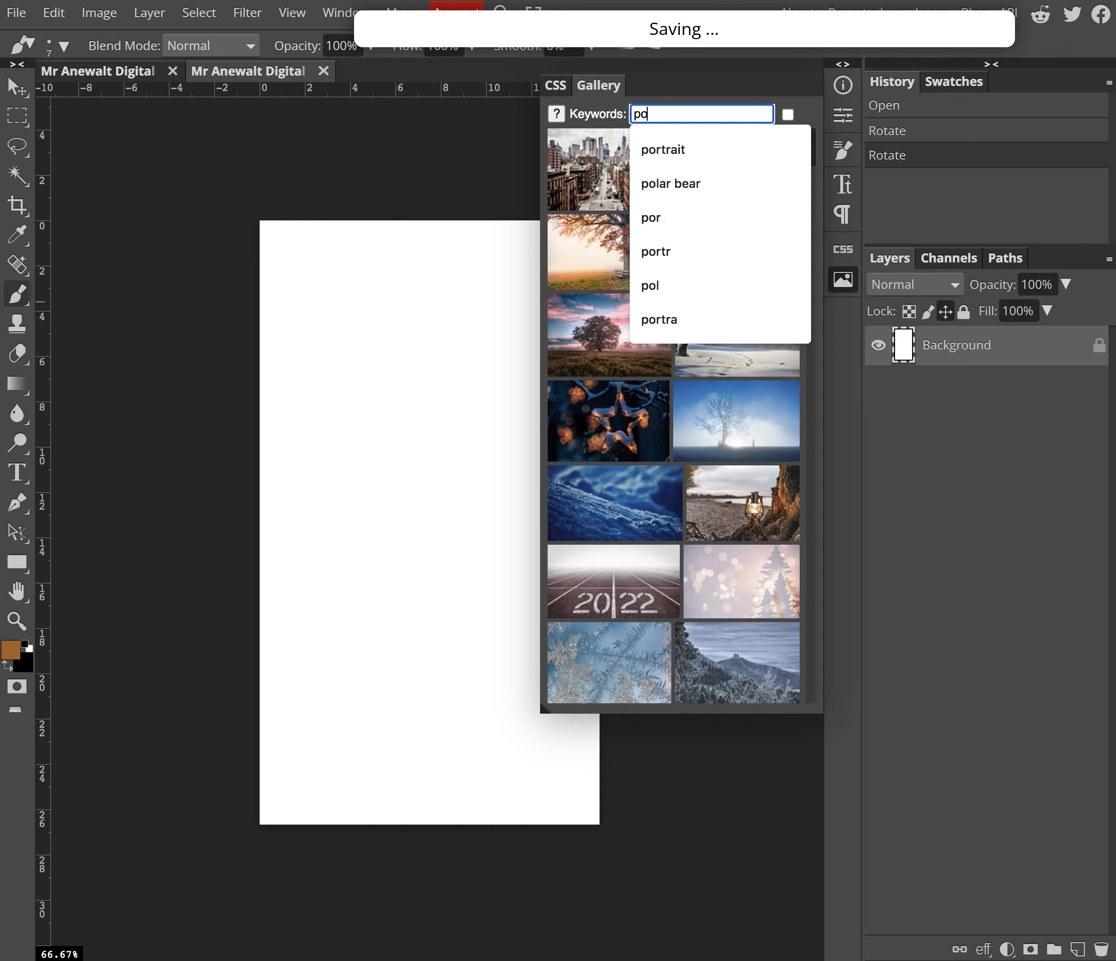
pyautogui.write('rtrait')
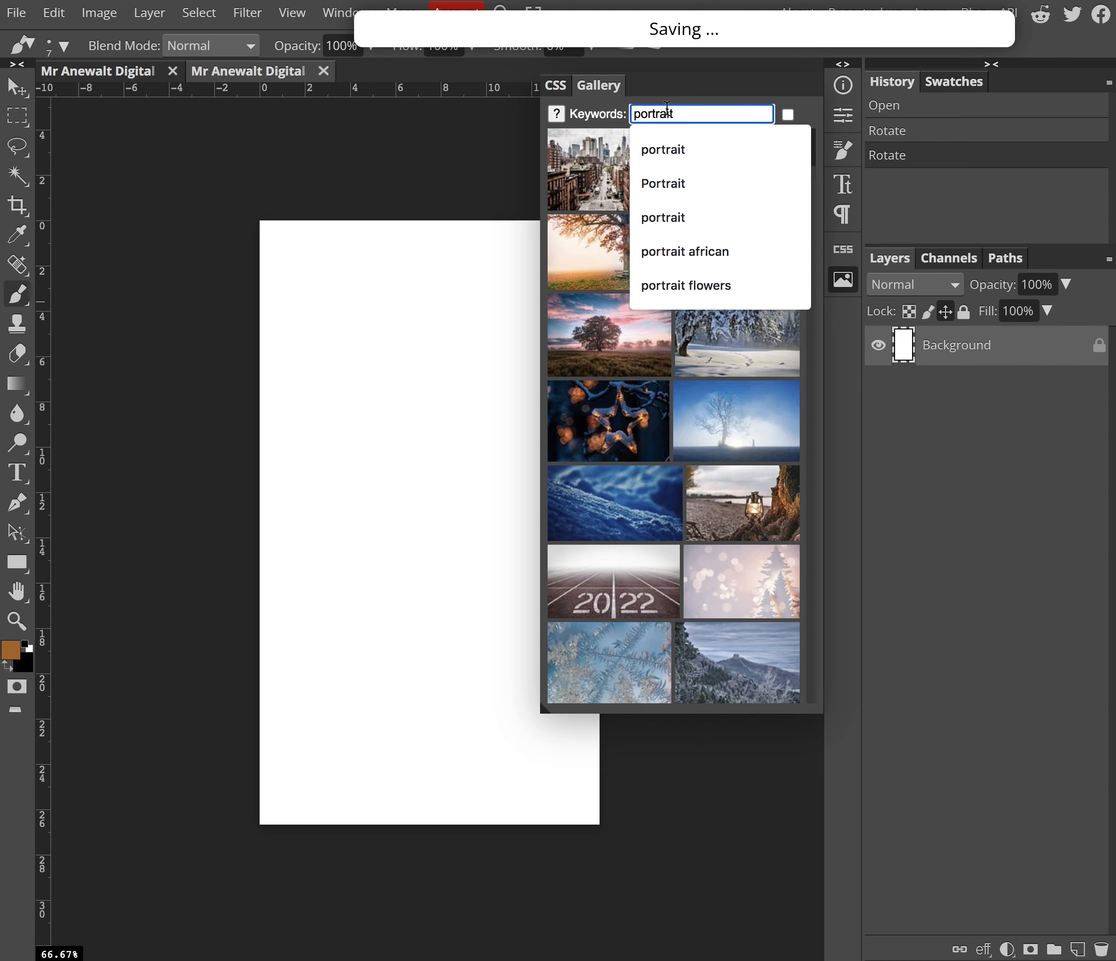
pyautogui.click(698, 154)
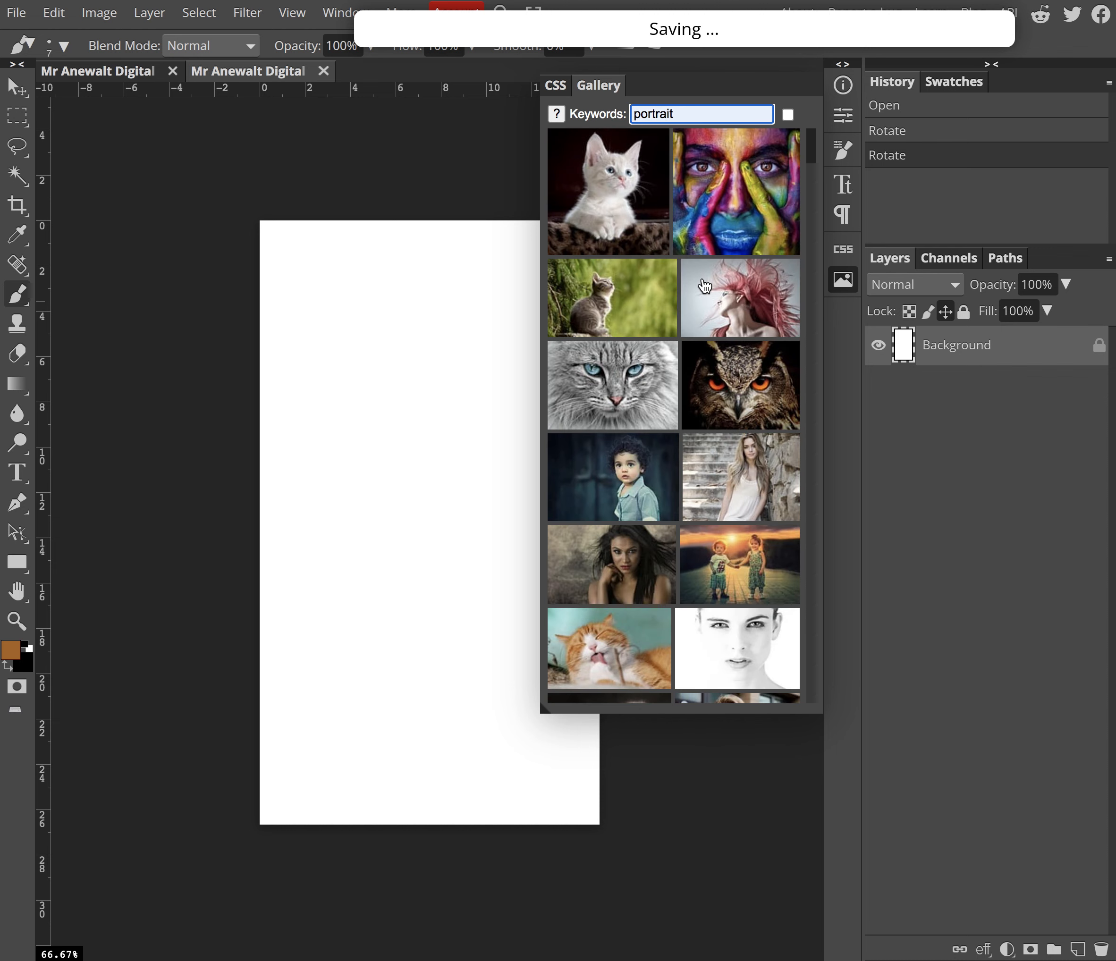
# Step: Place the gallery photo of the dark-haired woman with a gold earring resting on her arm into the canvas, and close the gallery
pyautogui.scroll(-5, 749, 403)
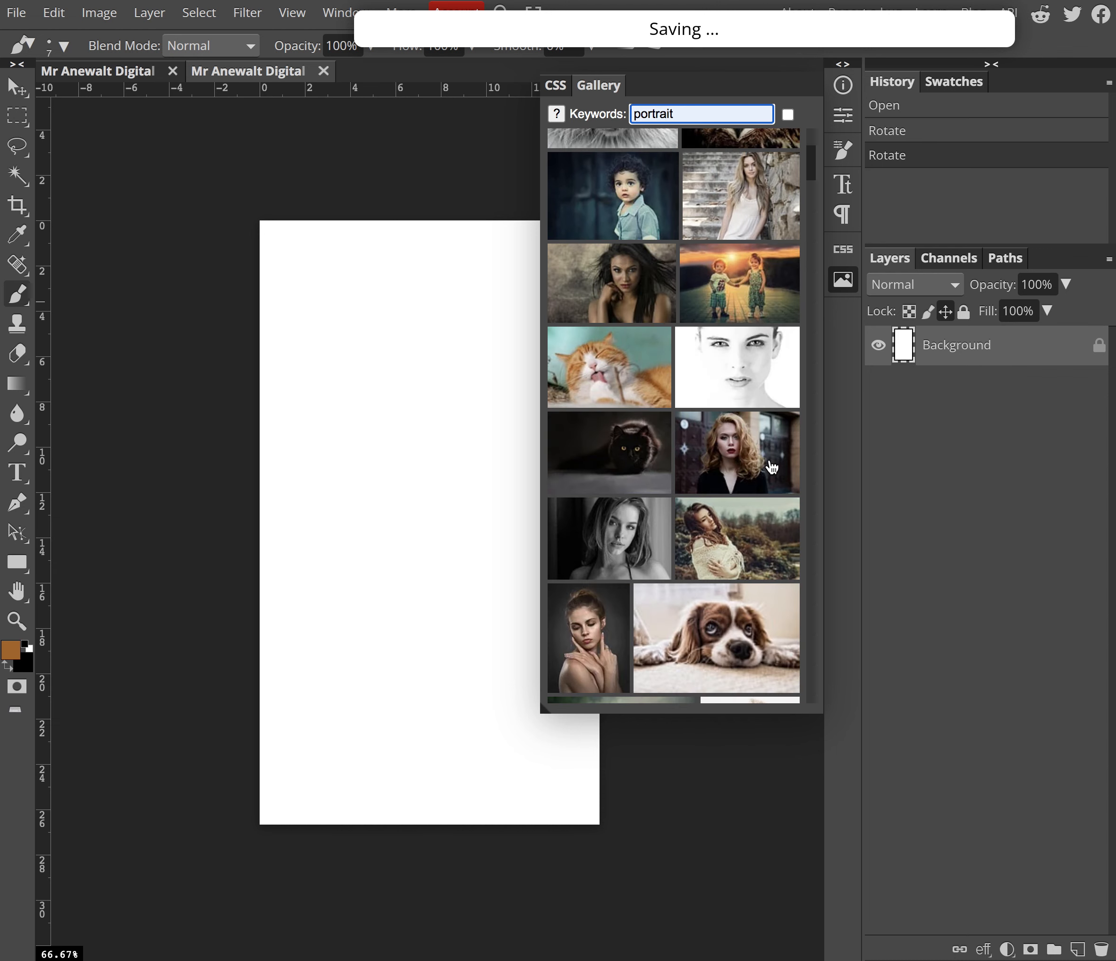
pyautogui.scroll(-6, 770, 410)
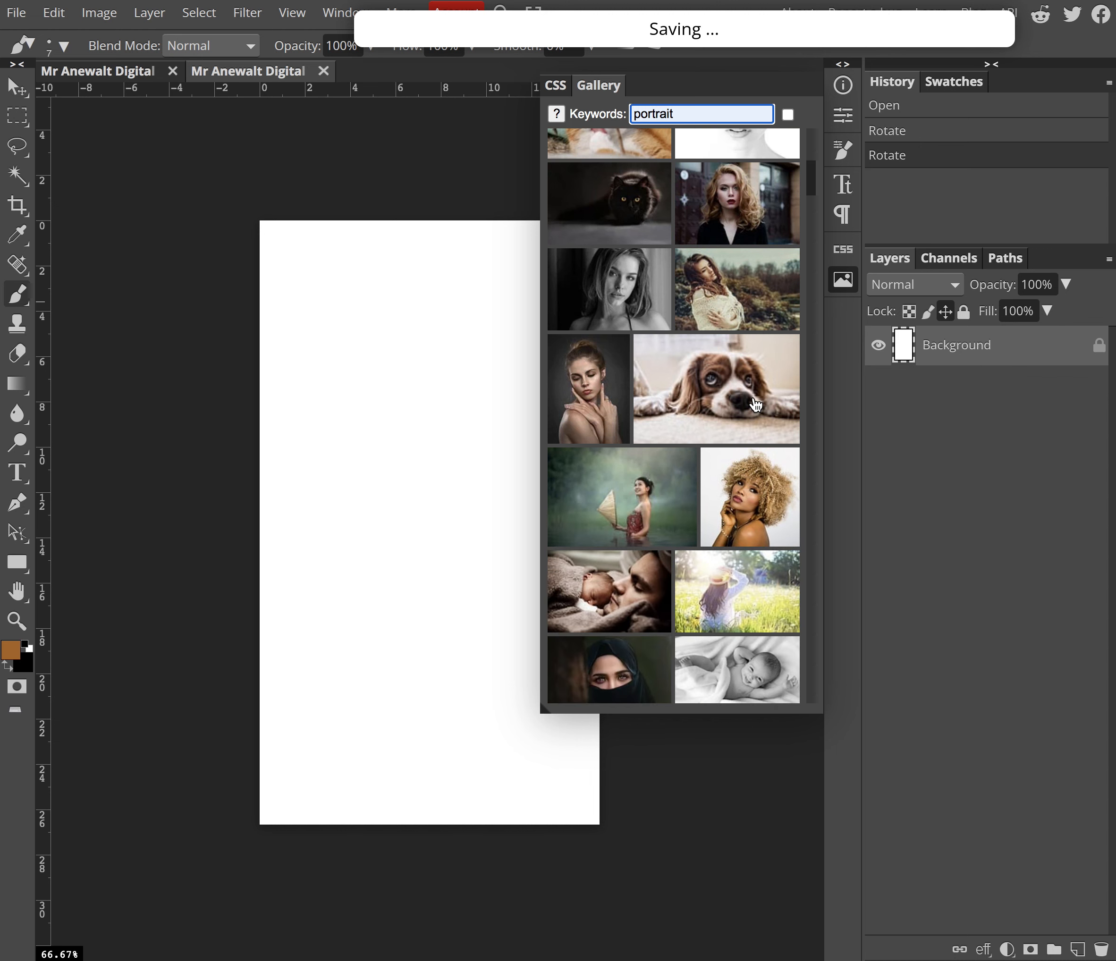
pyautogui.scroll(-8, 755, 404)
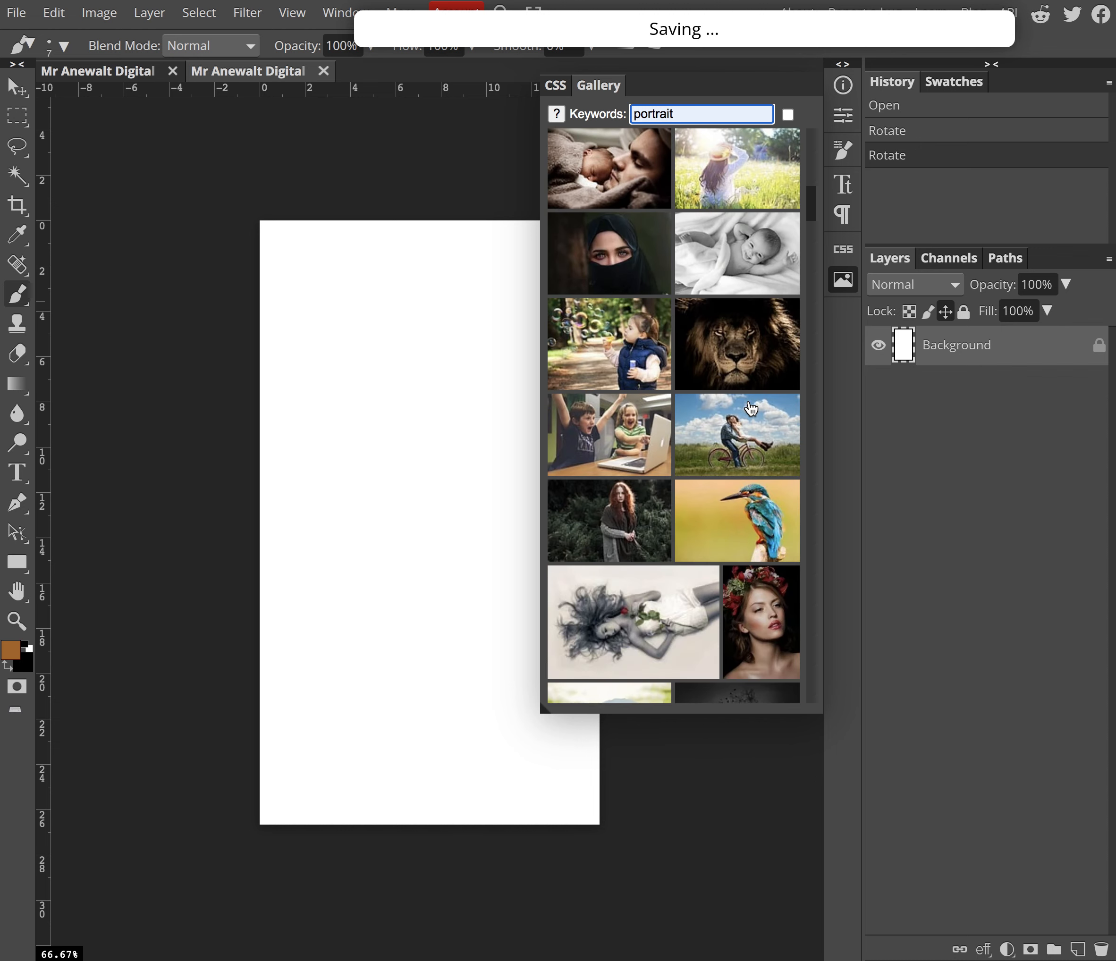
pyautogui.scroll(-7, 750, 408)
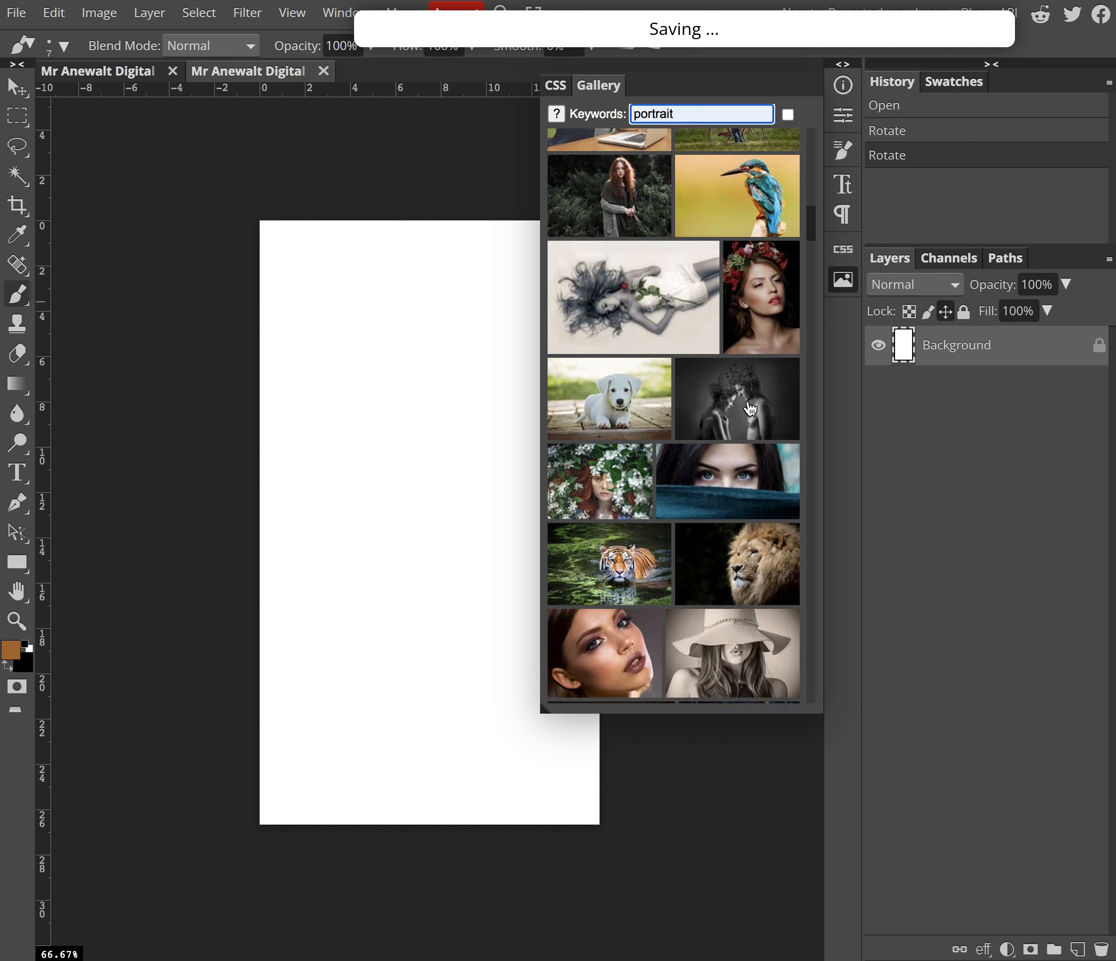
pyautogui.scroll(-12, 710, 436)
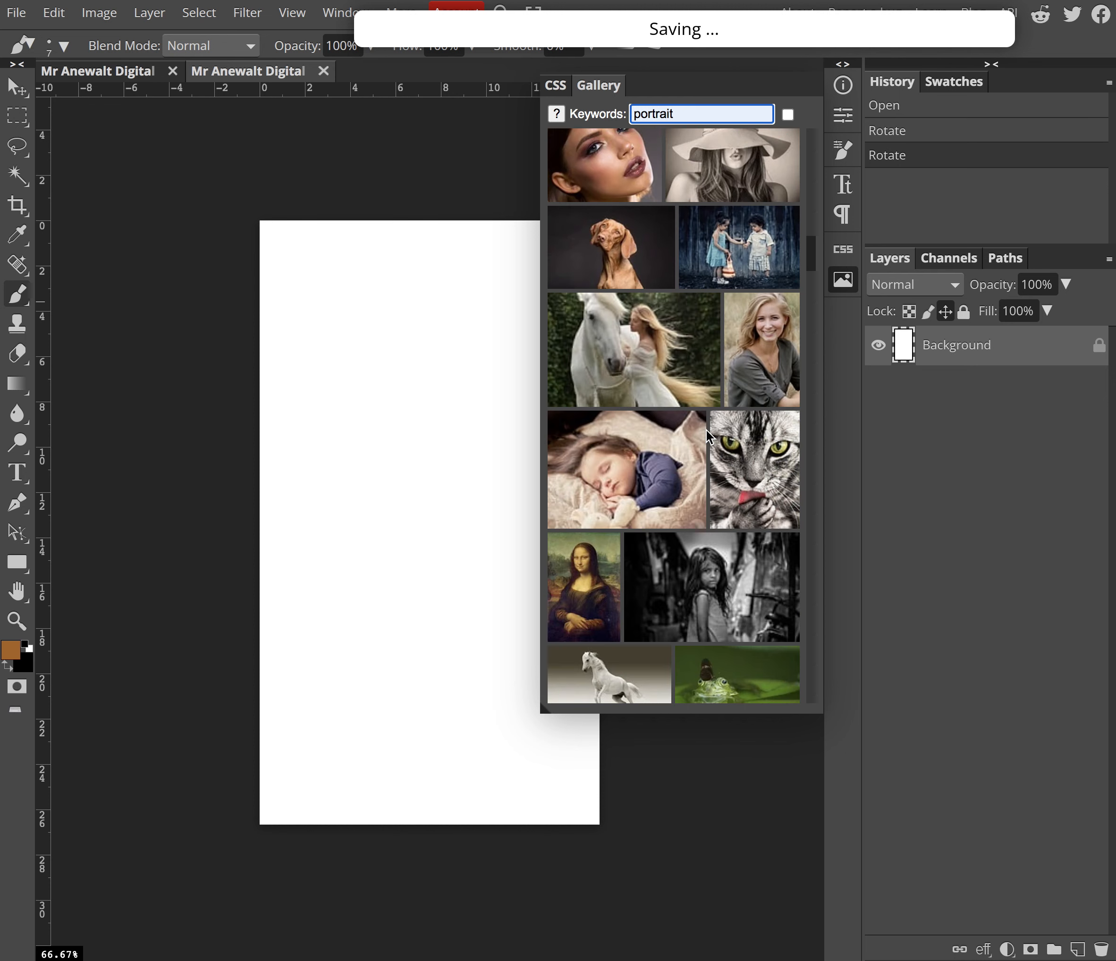
pyautogui.scroll(-7, 707, 438)
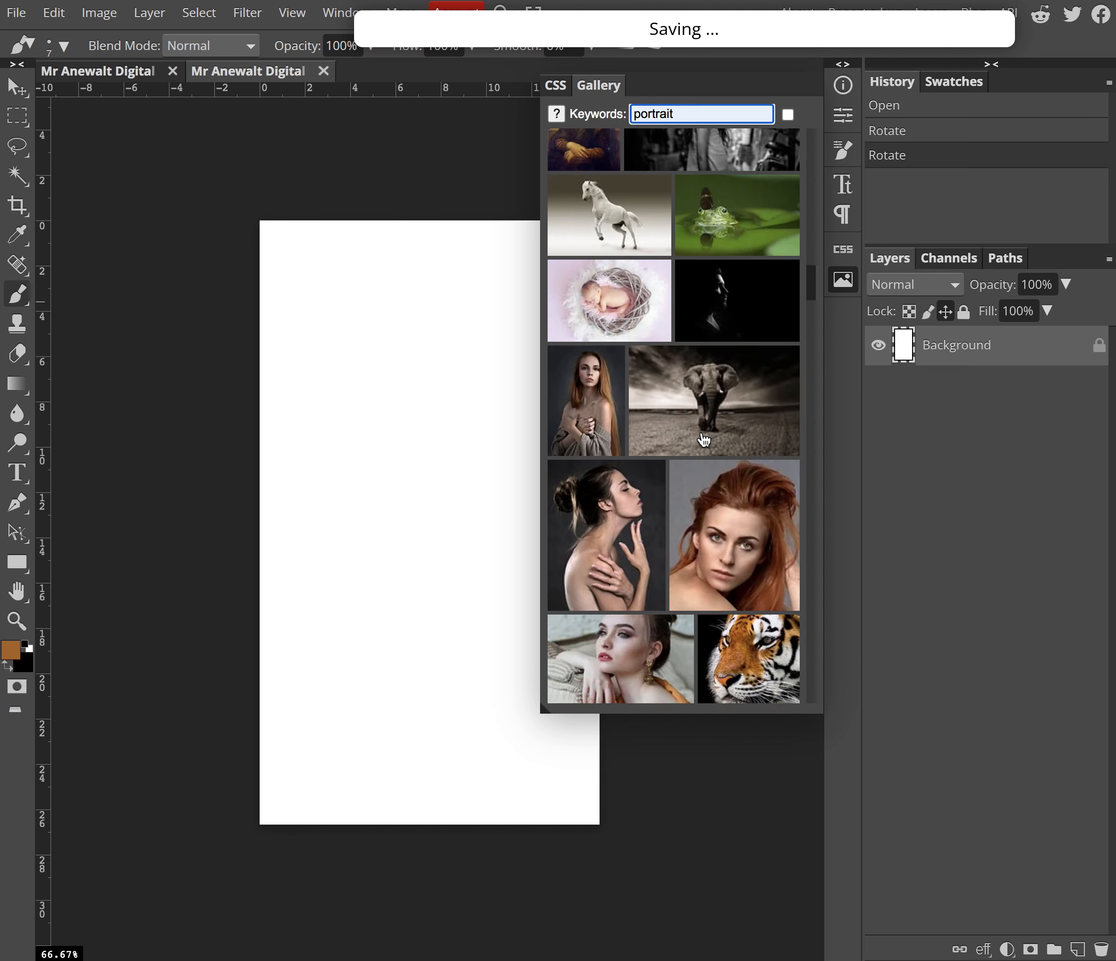
pyautogui.scroll(-2, 703, 539)
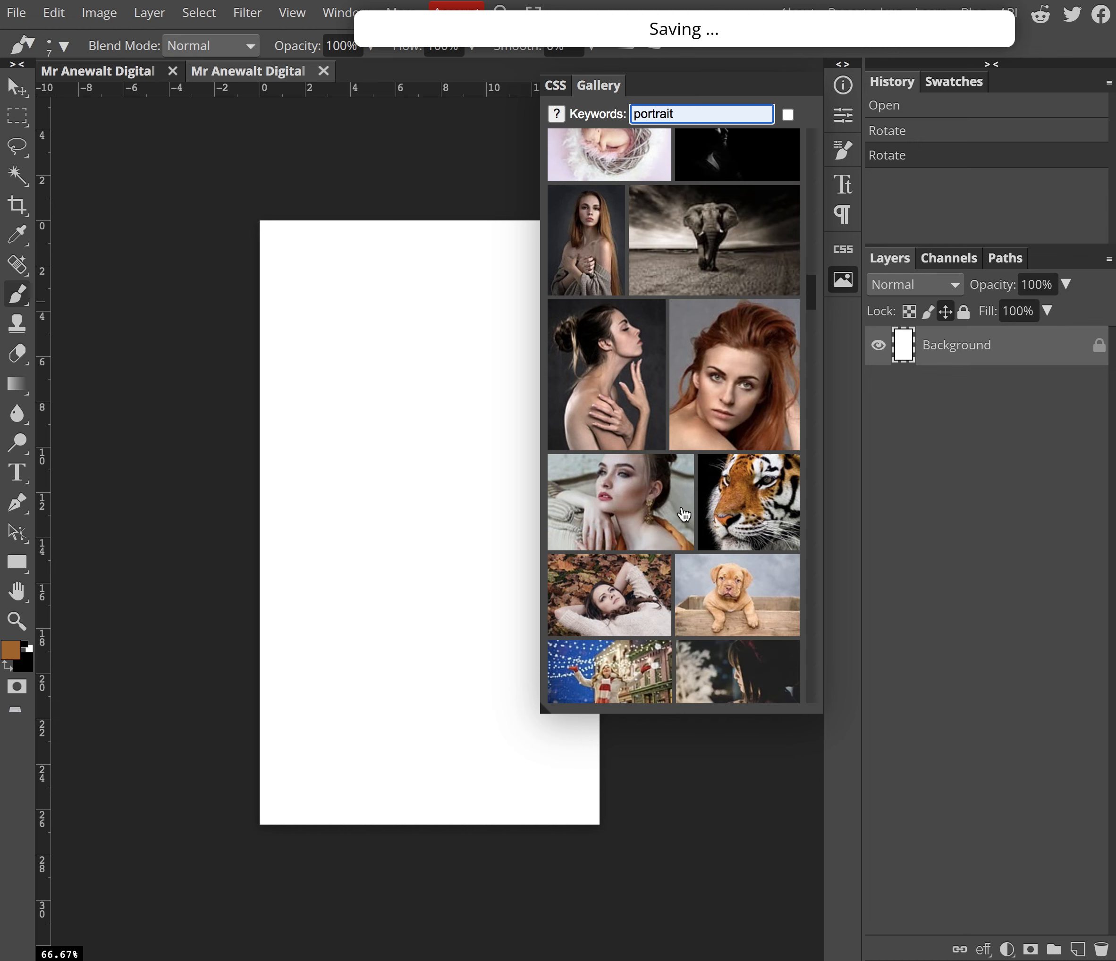
pyautogui.click(621, 512)
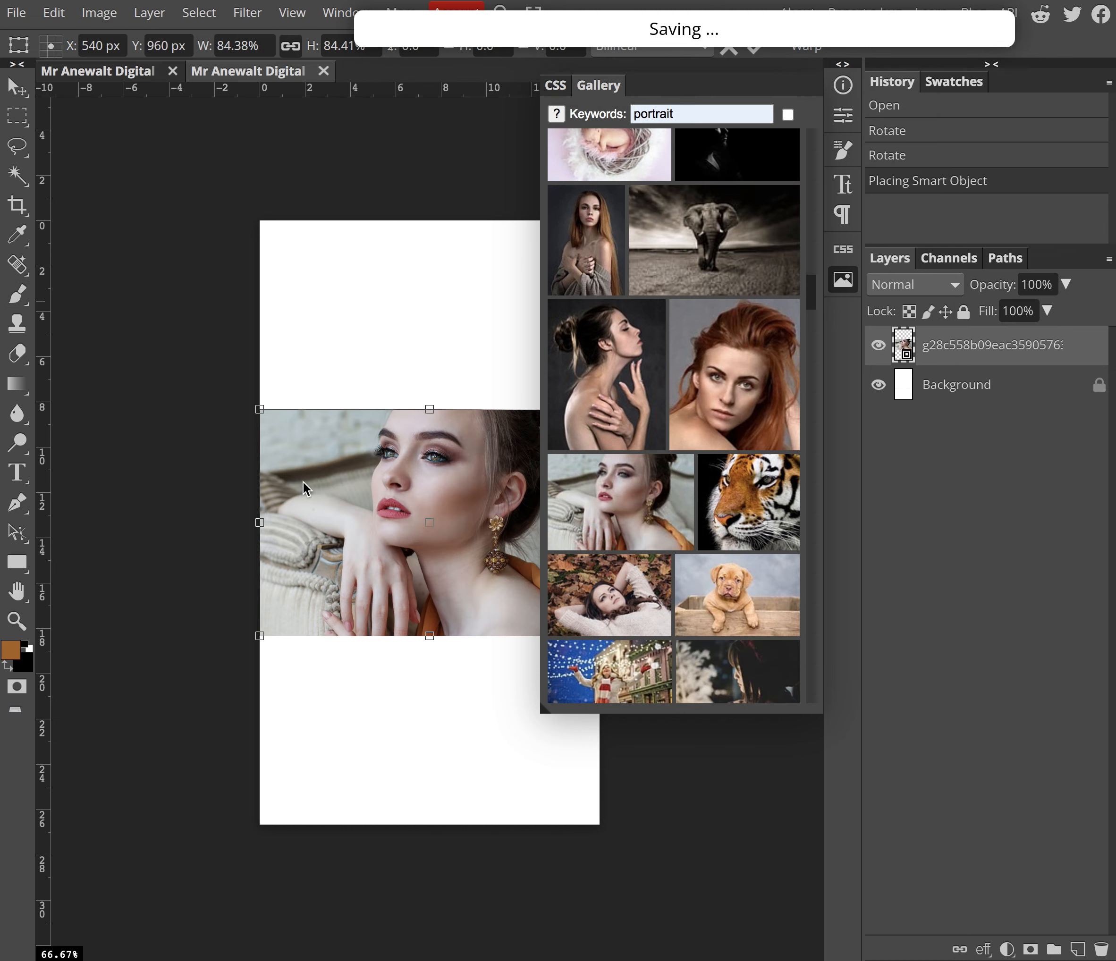
pyautogui.click(843, 279)
# Step: Move the placed photo up to the canvas's top edge, centred at about X 451 px, Y 360 px, and apply the transform
pyautogui.moveTo(502, 503); pyautogui.dragTo(471, 328)
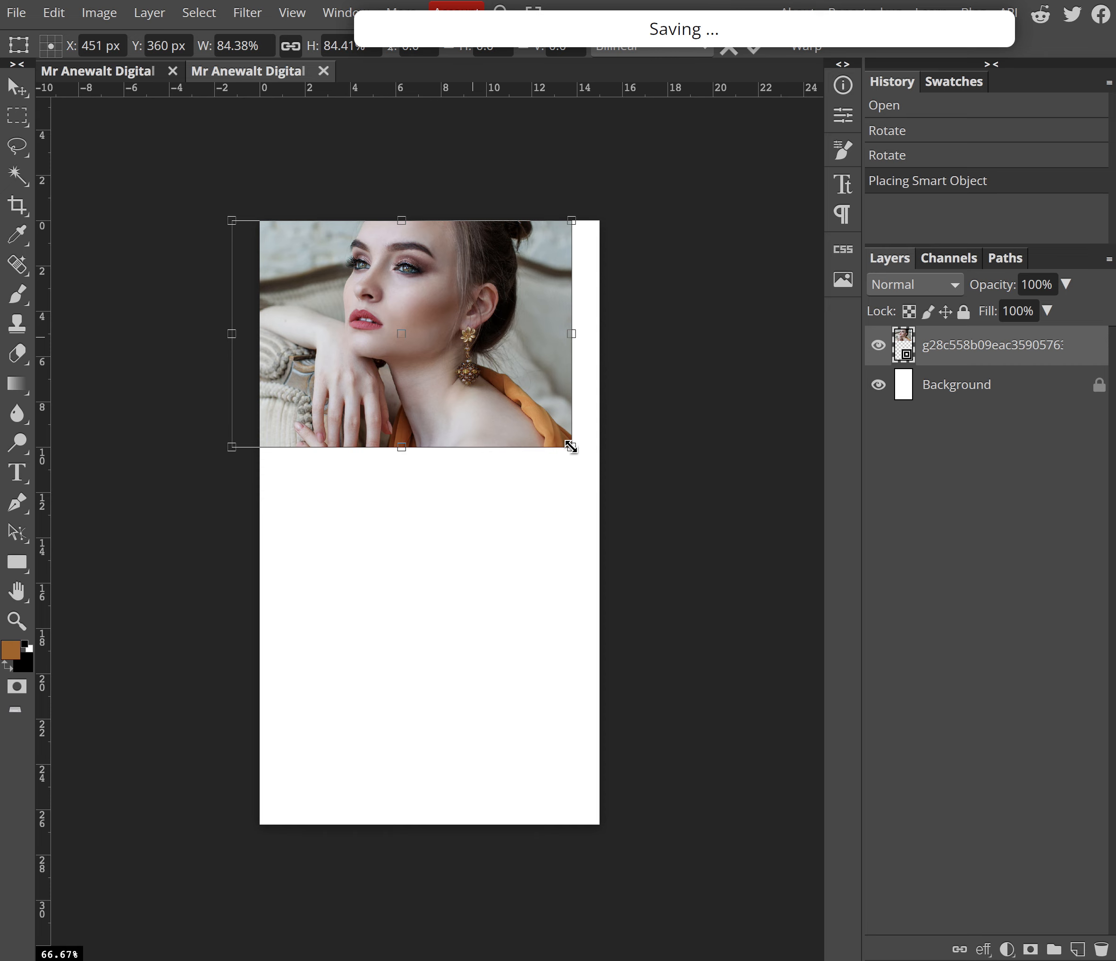
pyautogui.click(18, 87)
# Step: Try enlarging the photo from its upper-left corner to about 96% width and 99% height, and undo the resize
pyautogui.moveTo(232, 220); pyautogui.dragTo(184, 181)
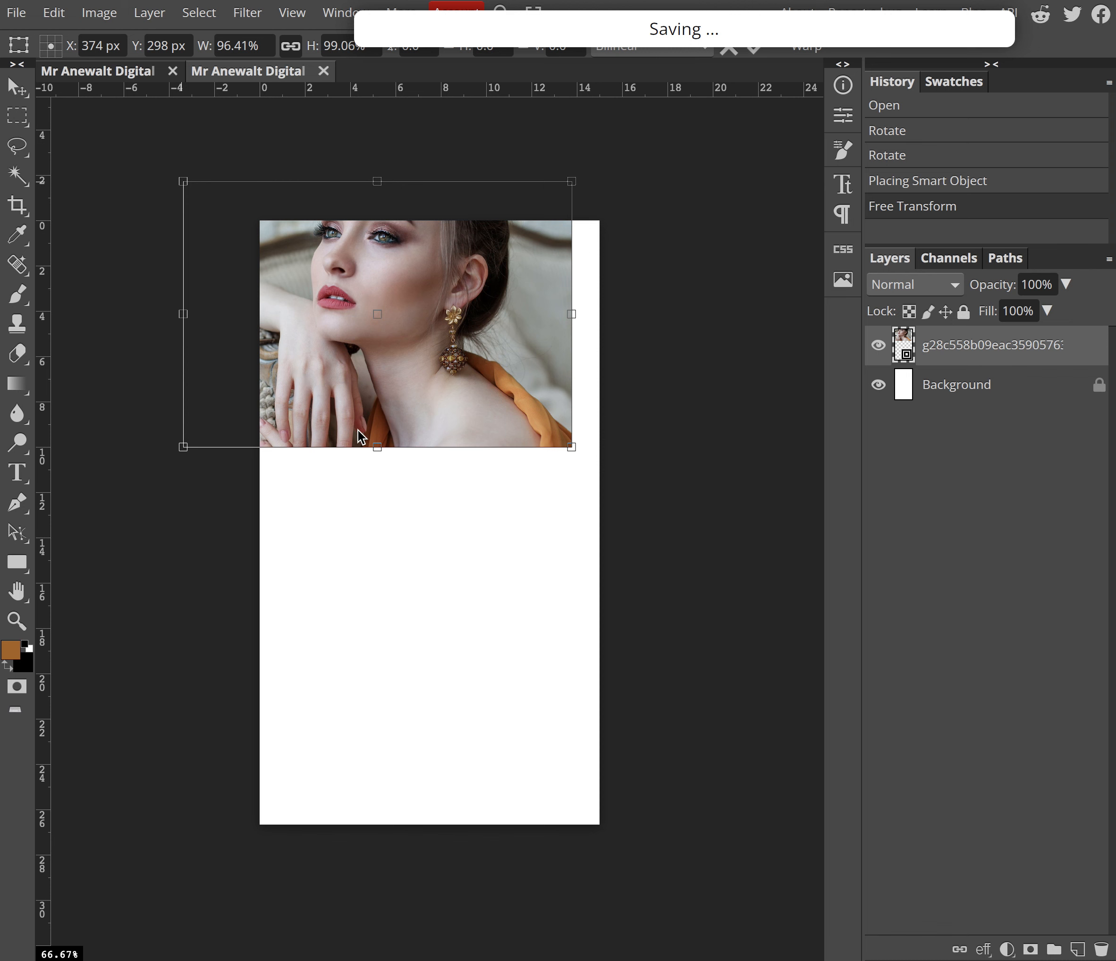
pyautogui.hotkey('ctrl', 'z')
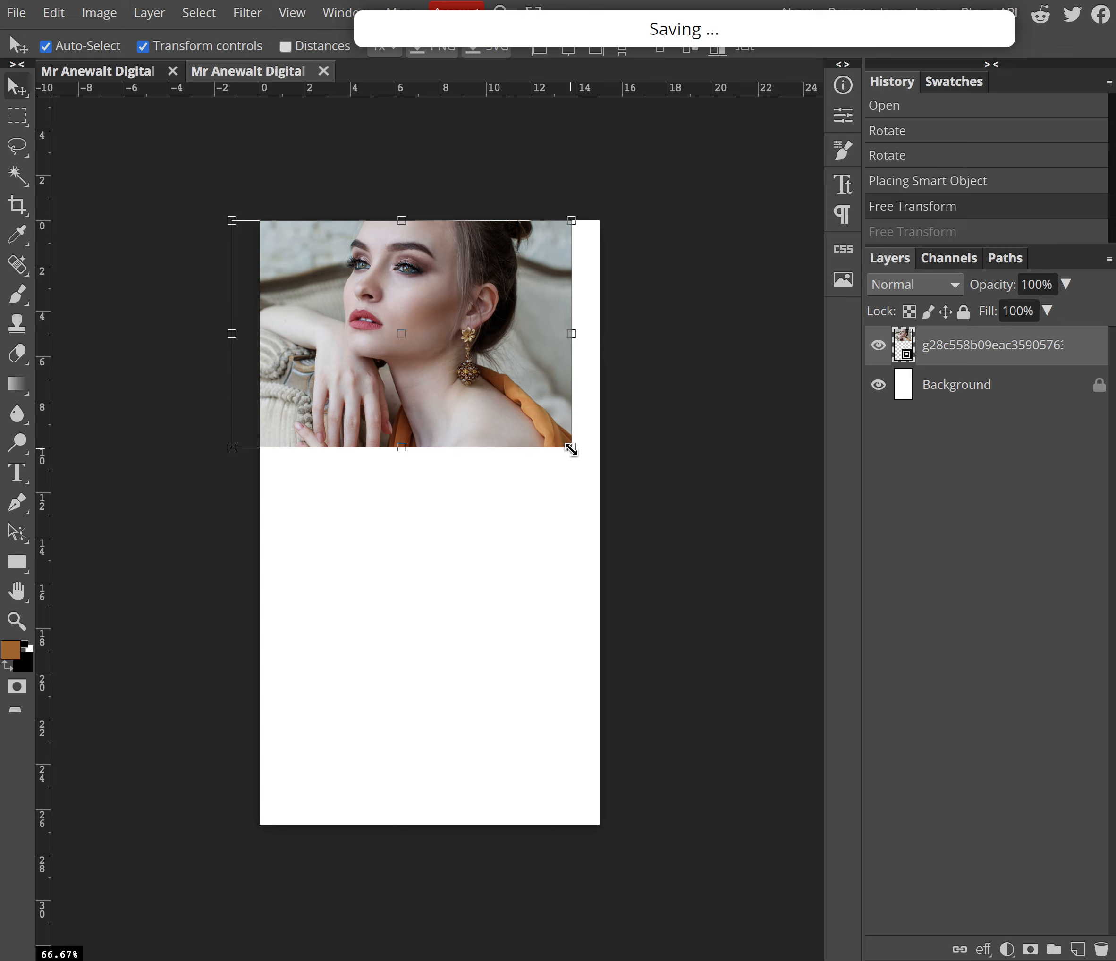
# Step: Enlarge the placed portrait to about 258%, centre it at about X 641 px, Y 1102 px so it fills the canvas, and apply the transform
pyautogui.moveTo(571, 448); pyautogui.dragTo(824, 769)
pyautogui.moveTo(698, 680); pyautogui.dragTo(465, 669)
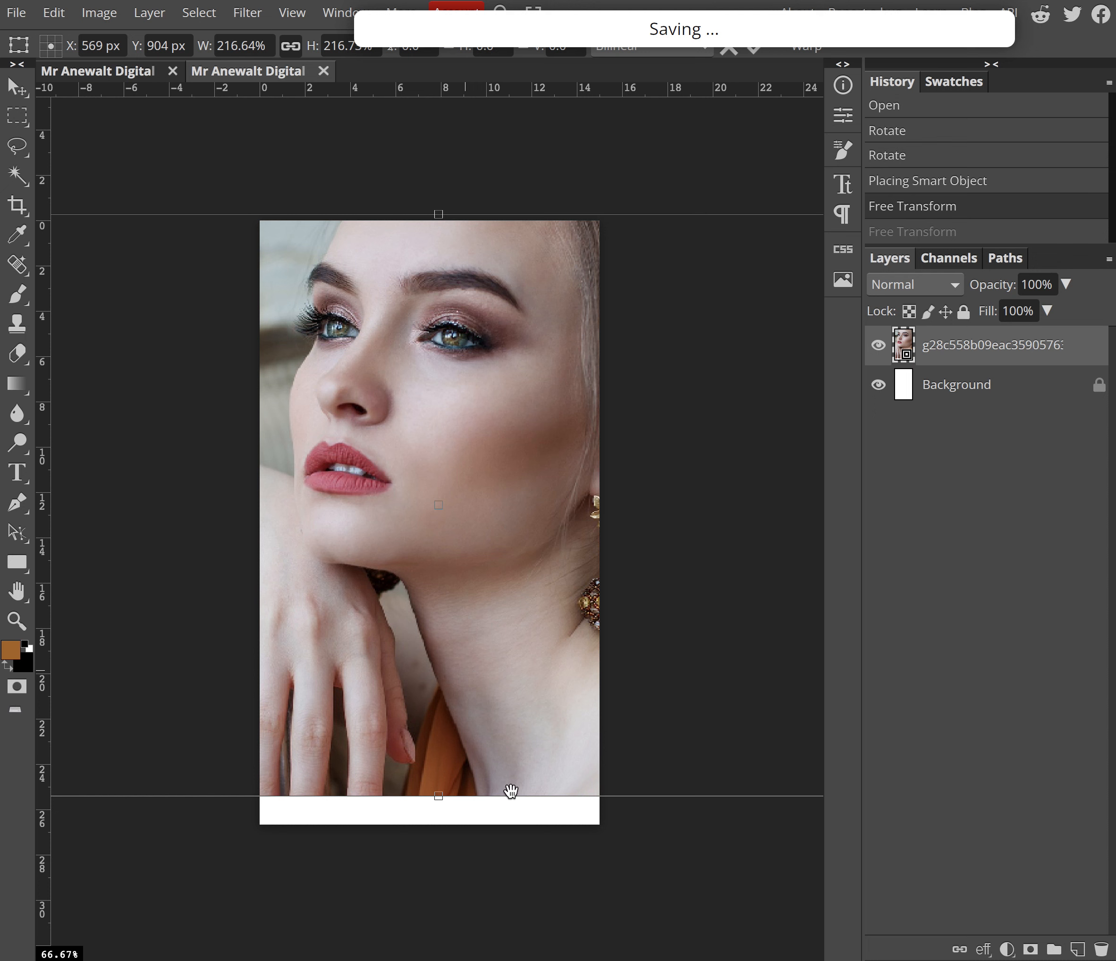
pyautogui.keyDown('alt'); pyautogui.click(473, 694); pyautogui.keyUp('alt')
pyautogui.keyDown('alt'); pyautogui.click(473, 693); pyautogui.keyUp('alt')
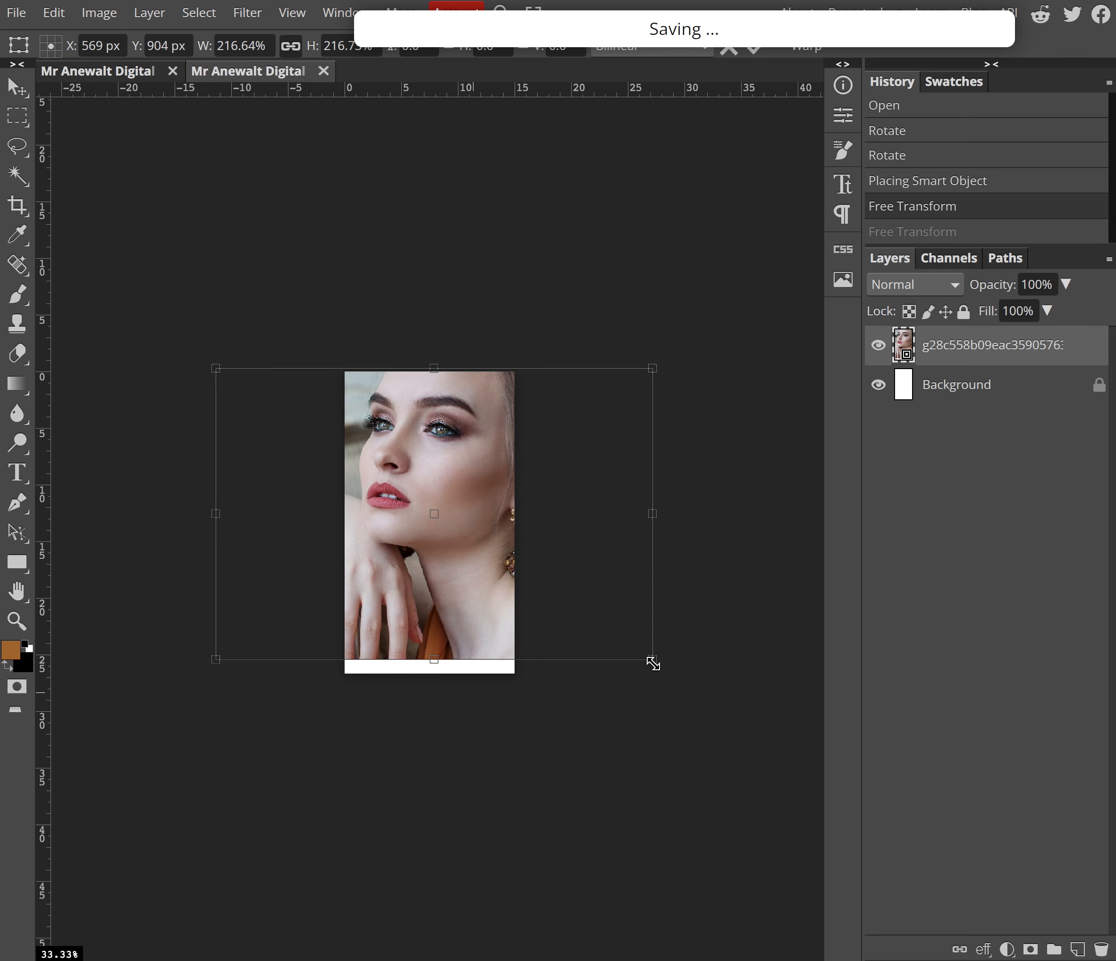
pyautogui.moveTo(653, 663); pyautogui.dragTo(737, 714)
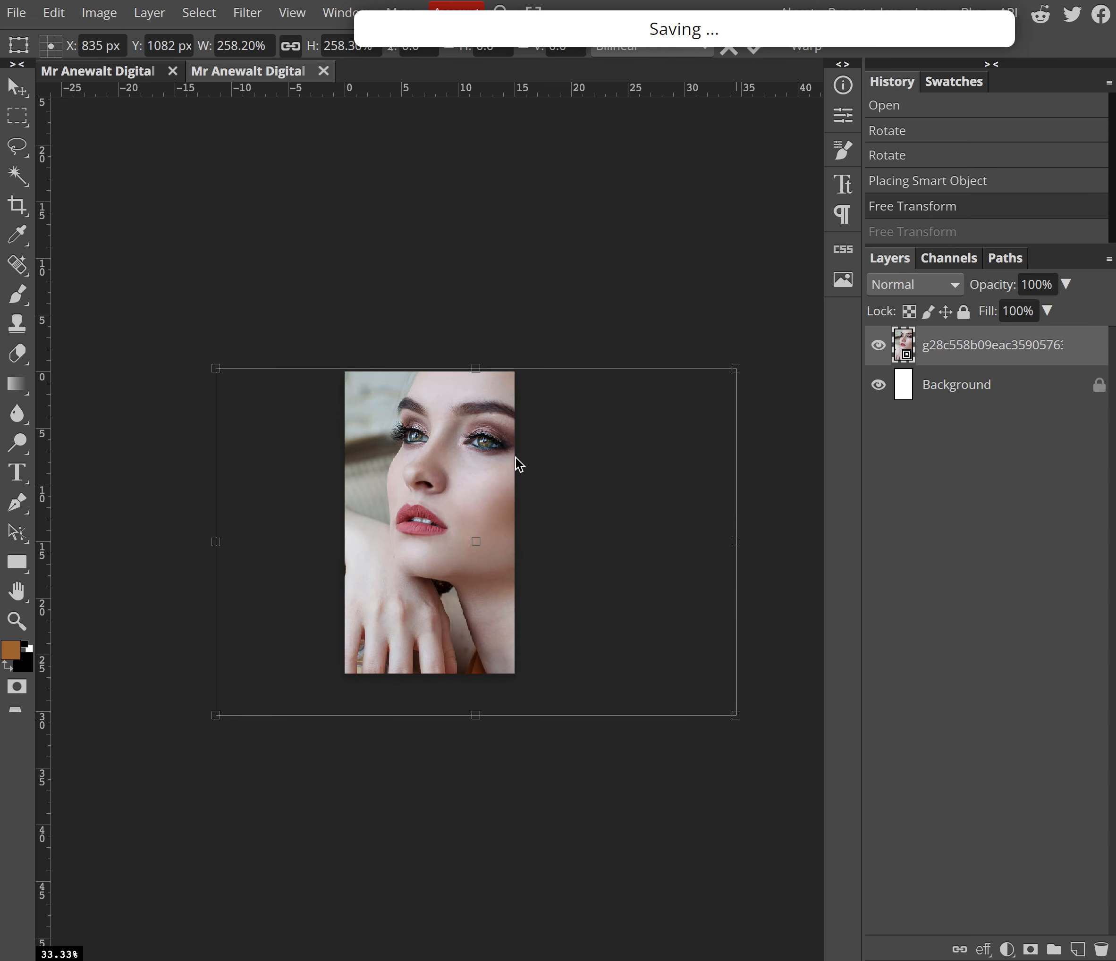
pyautogui.moveTo(439, 477); pyautogui.dragTo(417, 439)
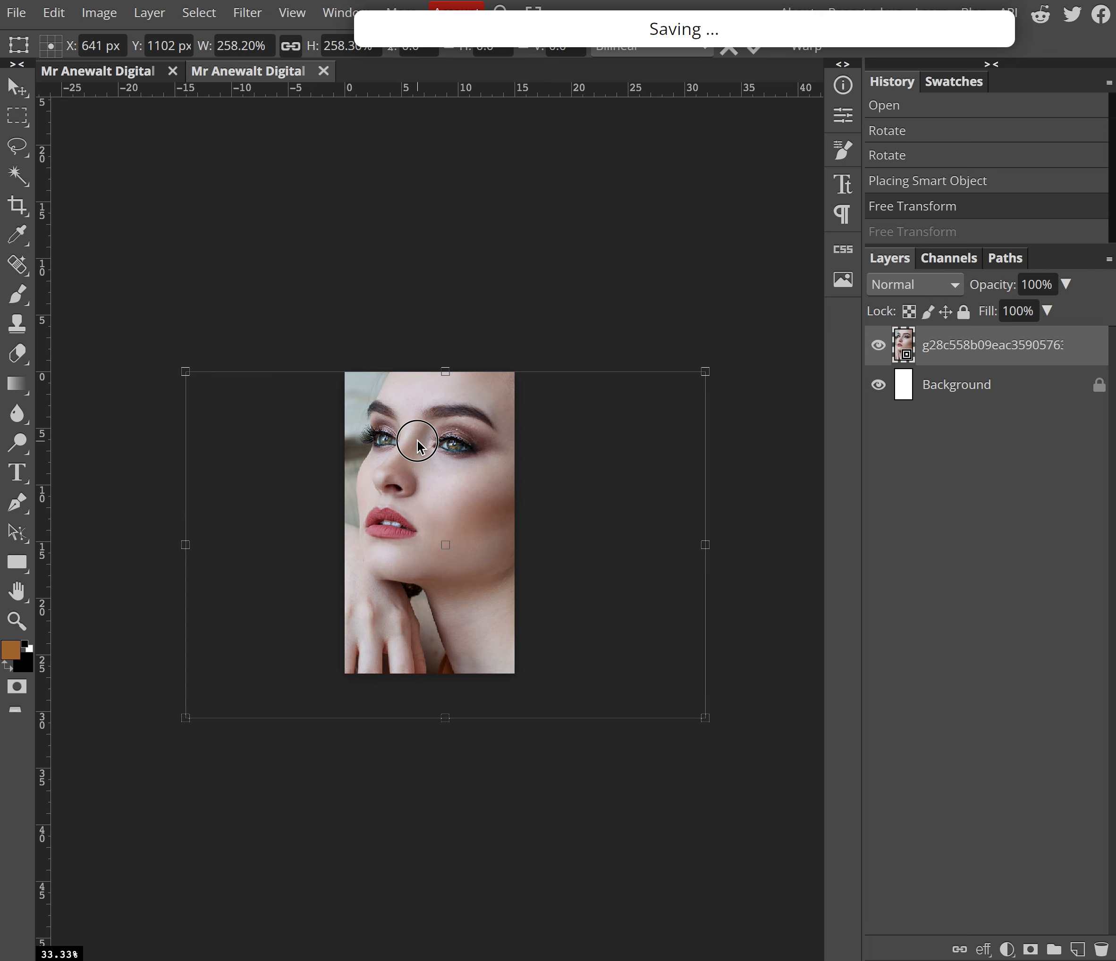
pyautogui.click(19, 97)
pyautogui.click(20, 112)
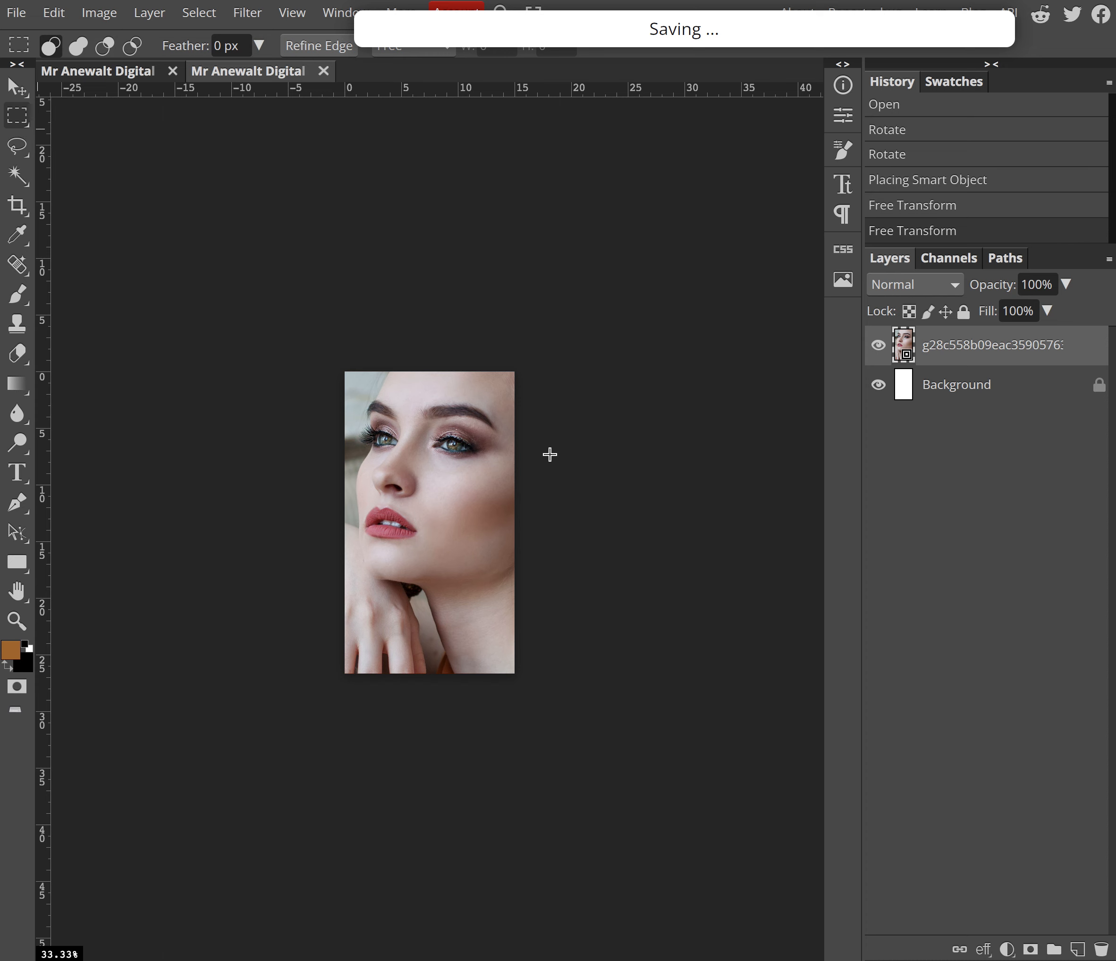
# Step: Rename the photo layer as Reff and fully lock it
pyautogui.doubleClick(966, 346)
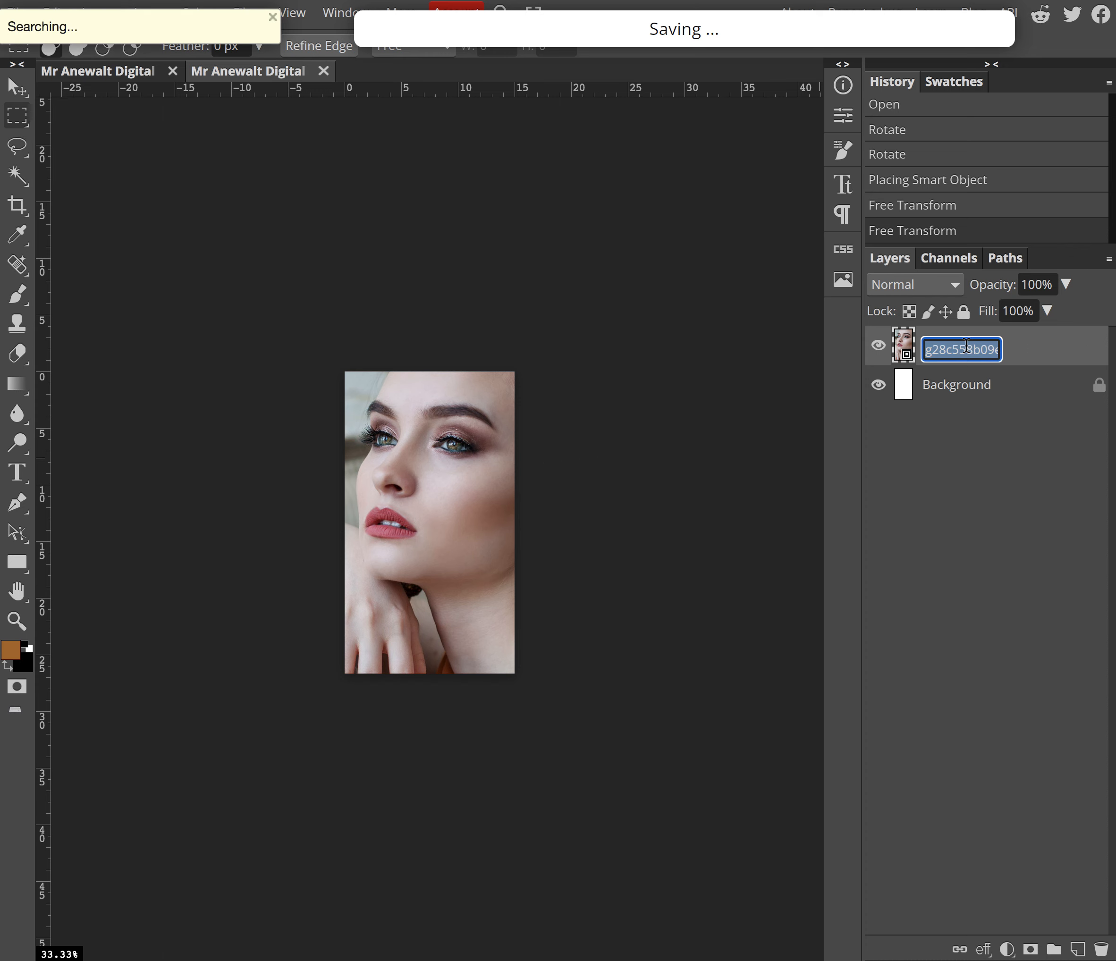
pyautogui.write('Reff')
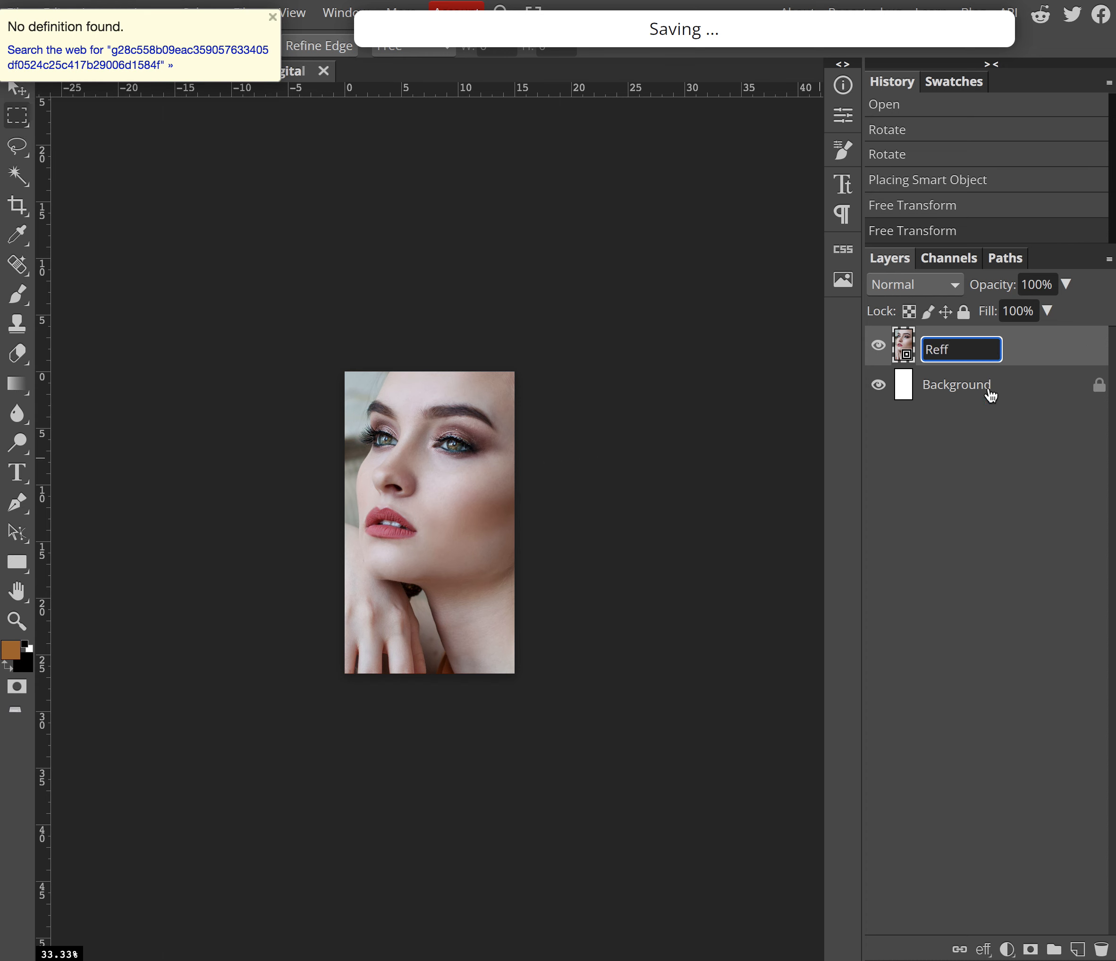
pyautogui.click(997, 426)
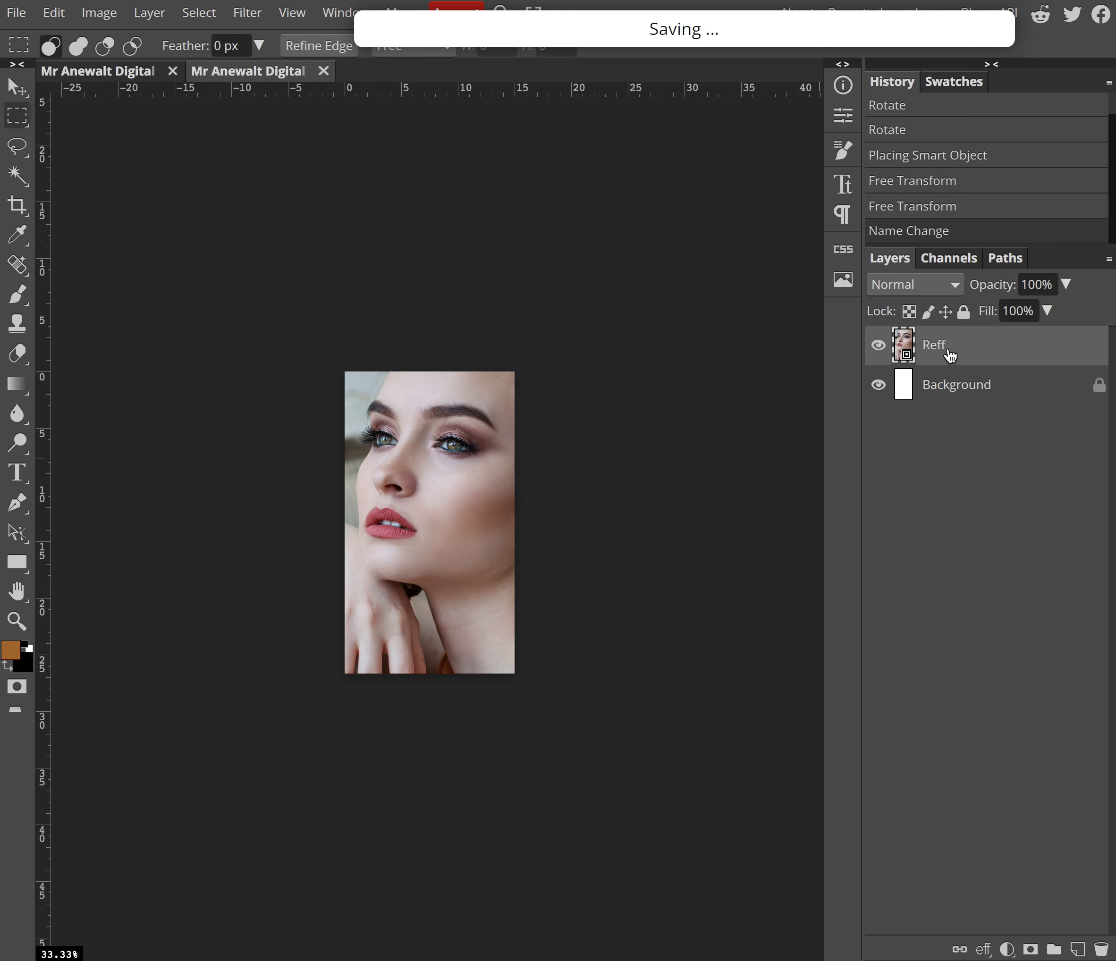
pyautogui.click(963, 313)
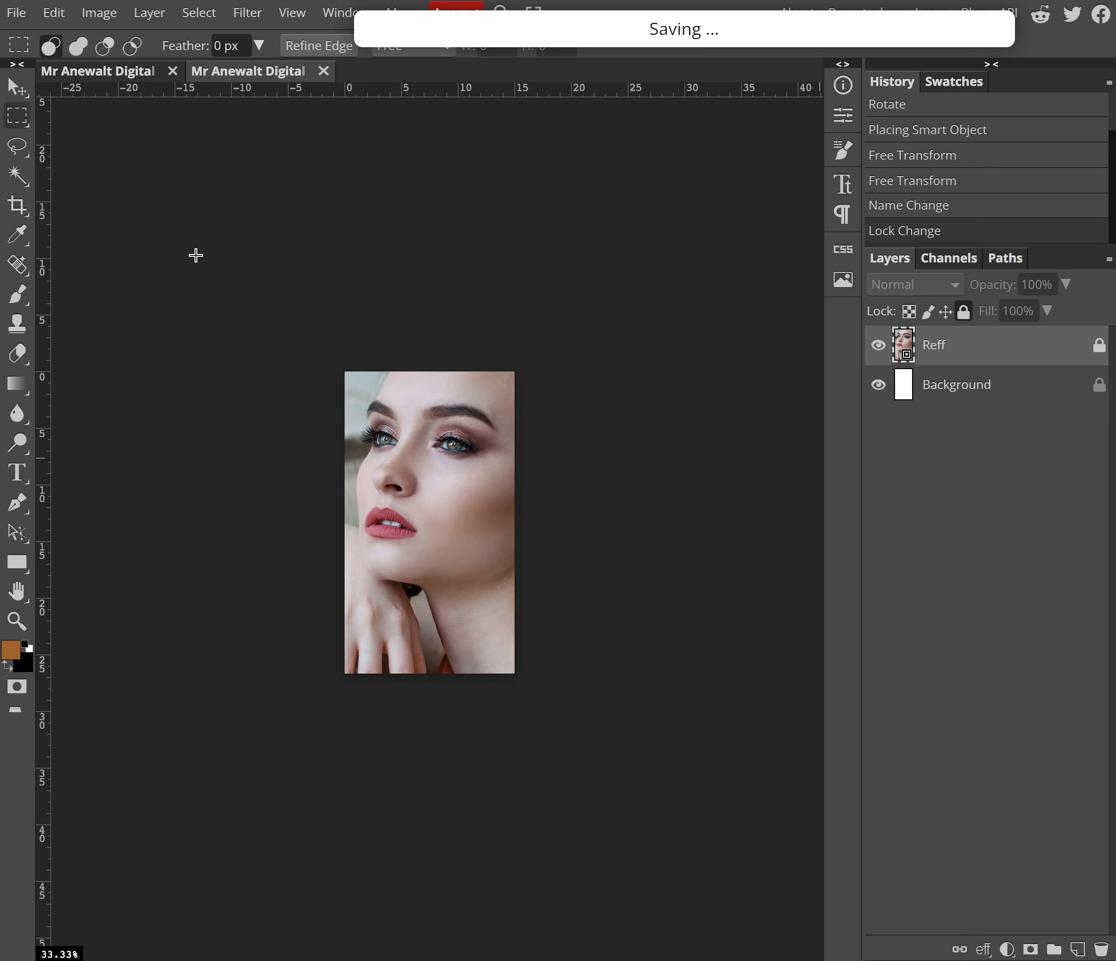
pyautogui.click(17, 87)
pyautogui.click(353, 471)
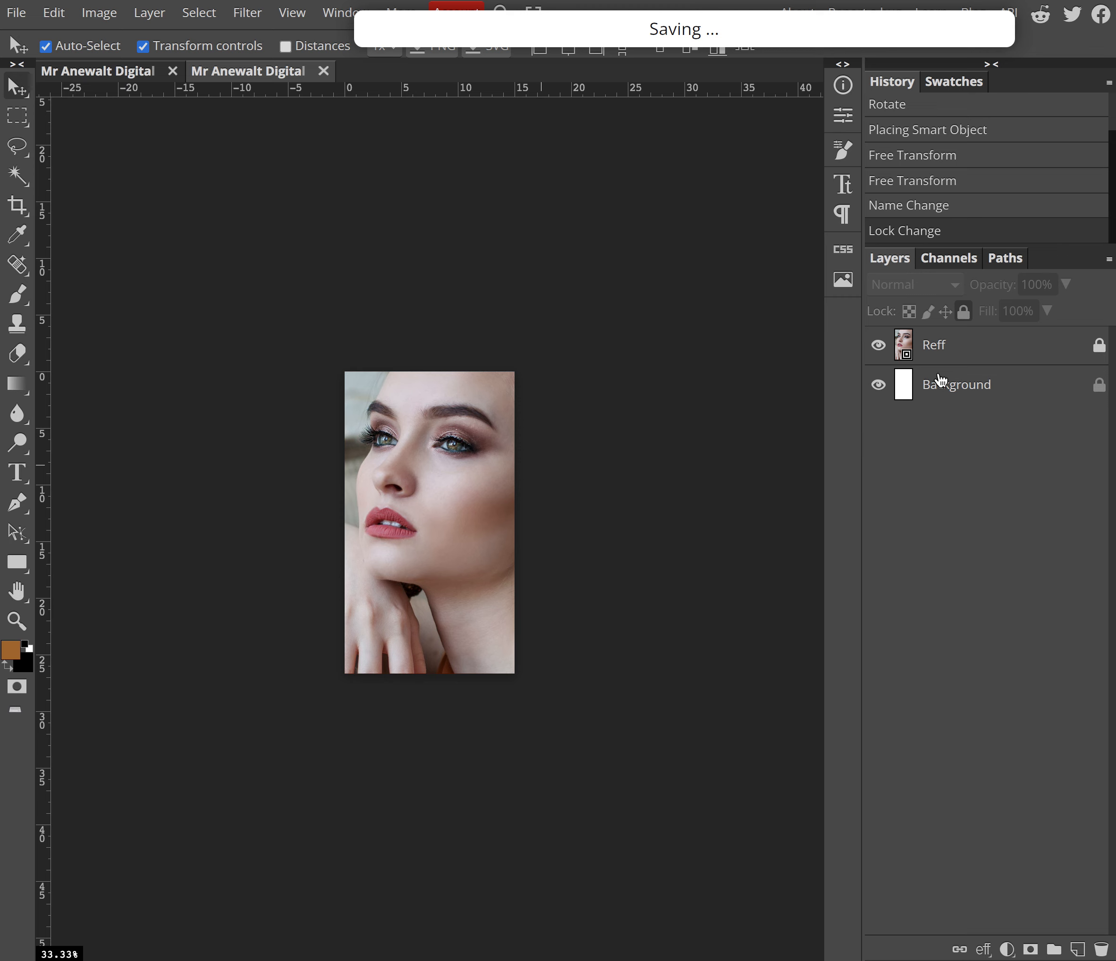
pyautogui.click(936, 346)
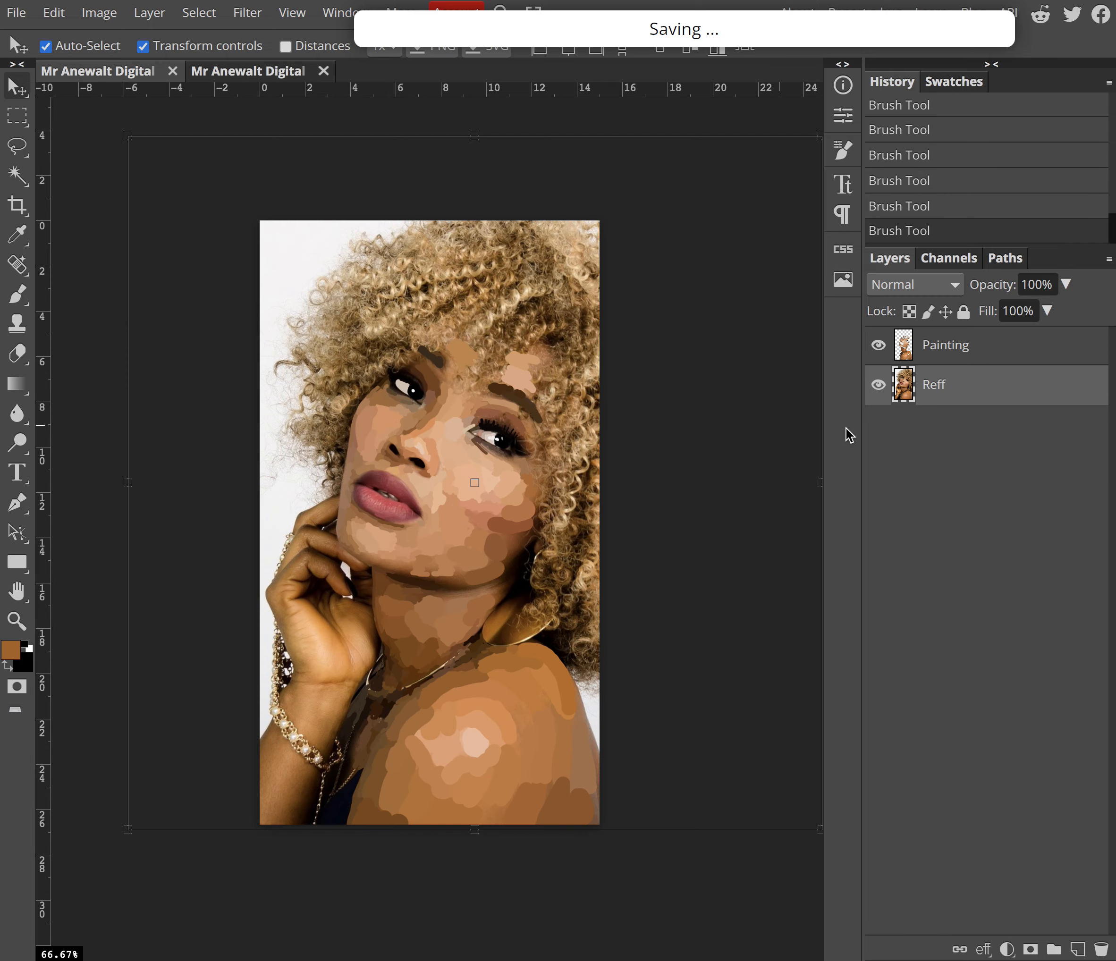
# Step: In the other open painting document, toggle the Reff layer's visibility repeatedly to compare the painting with and without its reference
pyautogui.click(879, 386)
pyautogui.click(879, 387)
pyautogui.click(878, 385)
pyautogui.click(879, 385)
pyautogui.click(878, 385)
pyautogui.click(878, 386)
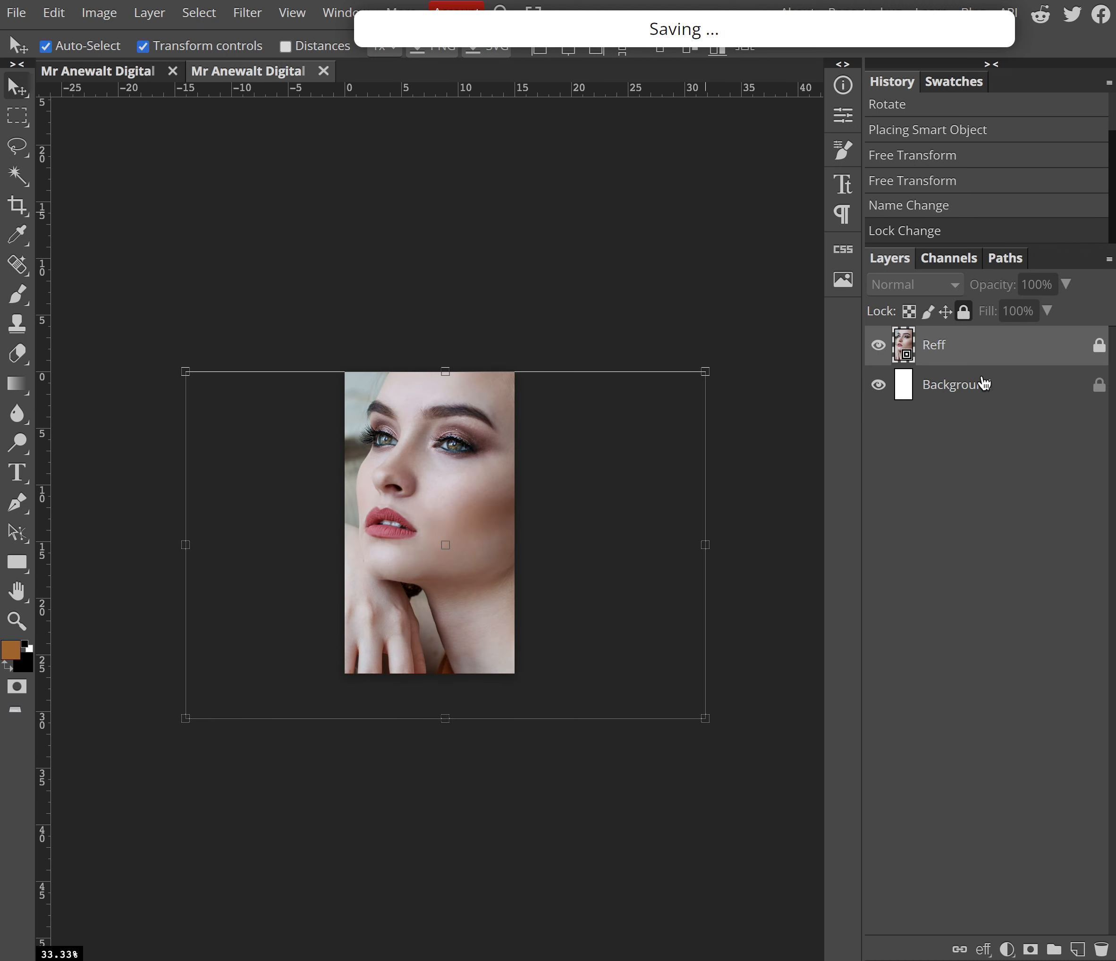
# Step: In the new portrait document, delete the white Background layer
pyautogui.click(972, 392)
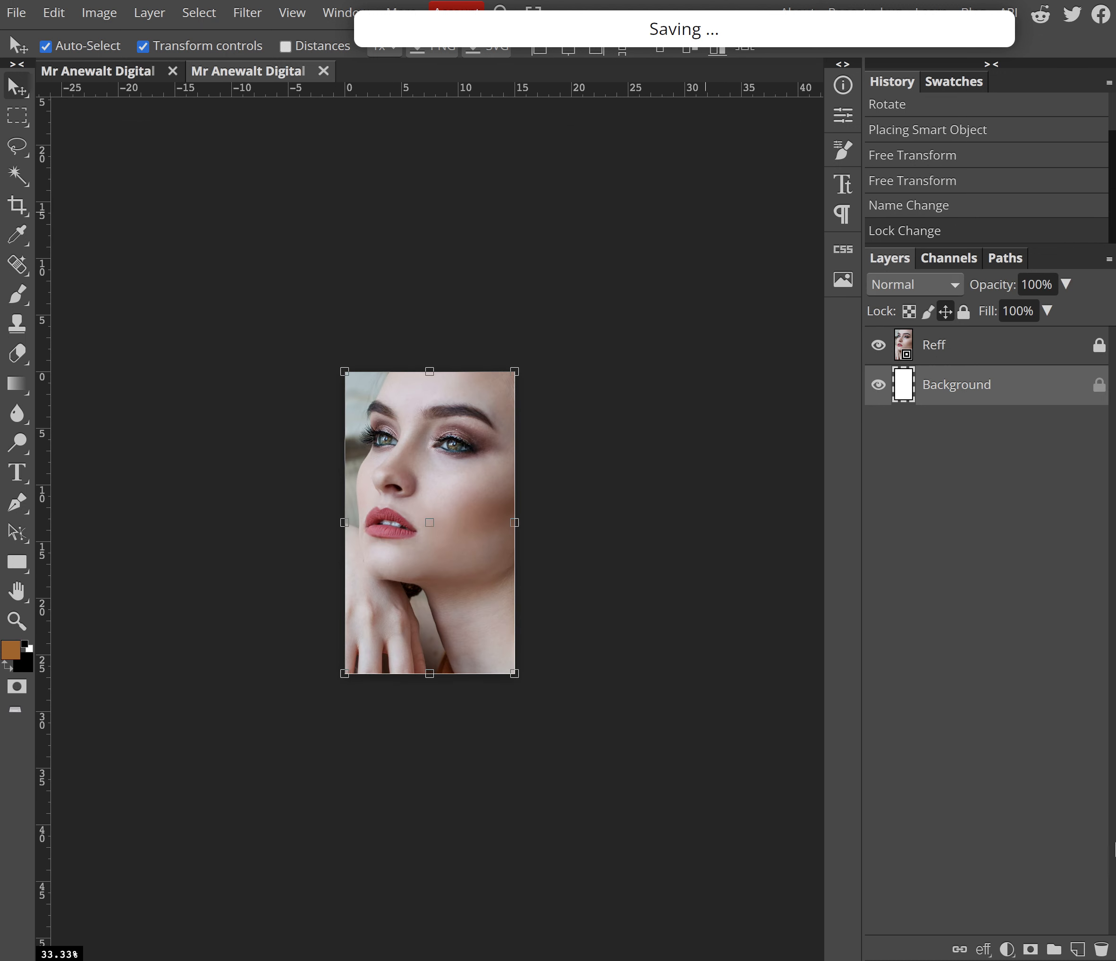
pyautogui.click(1101, 950)
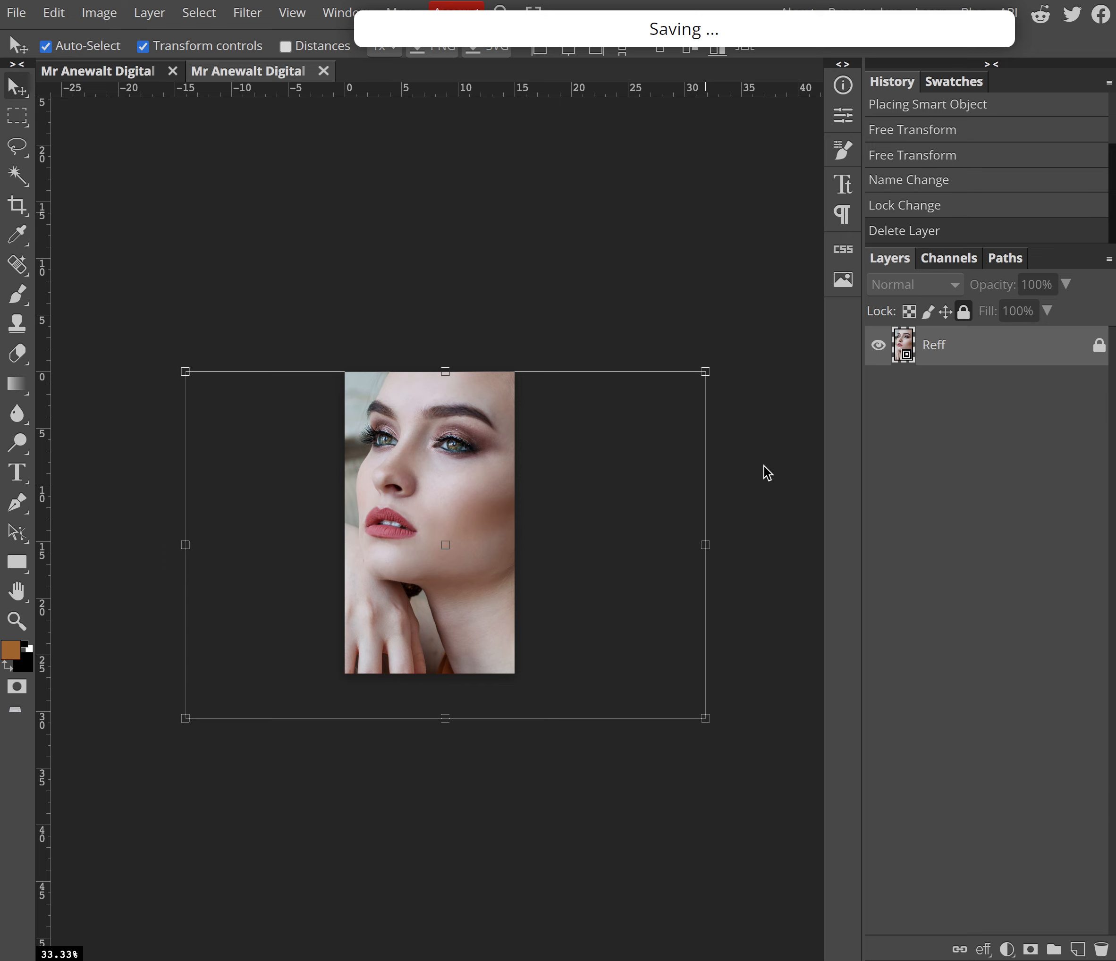
# Step: Add one new empty layer above Reff and name it Painting Layer
pyautogui.click(147, 22)
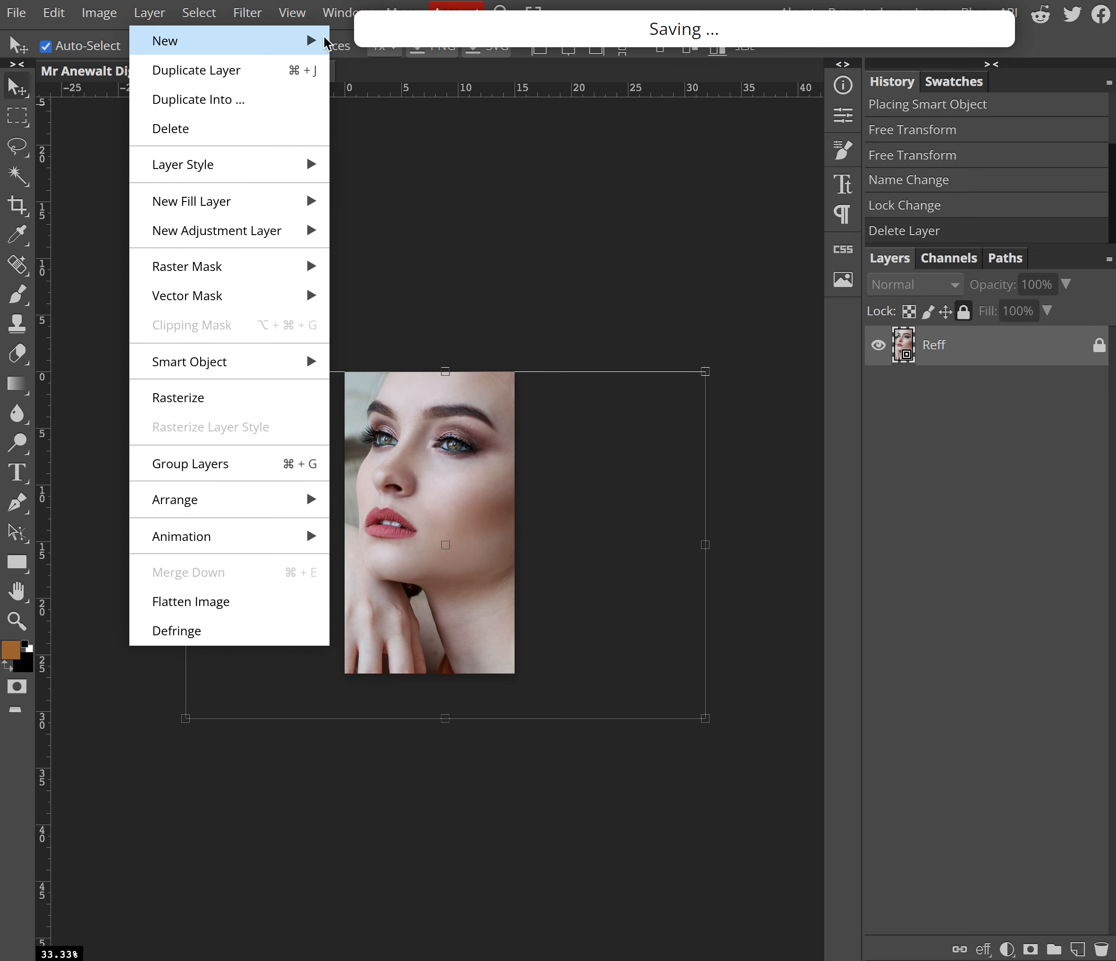
pyautogui.moveTo(324, 39)
pyautogui.click(357, 42)
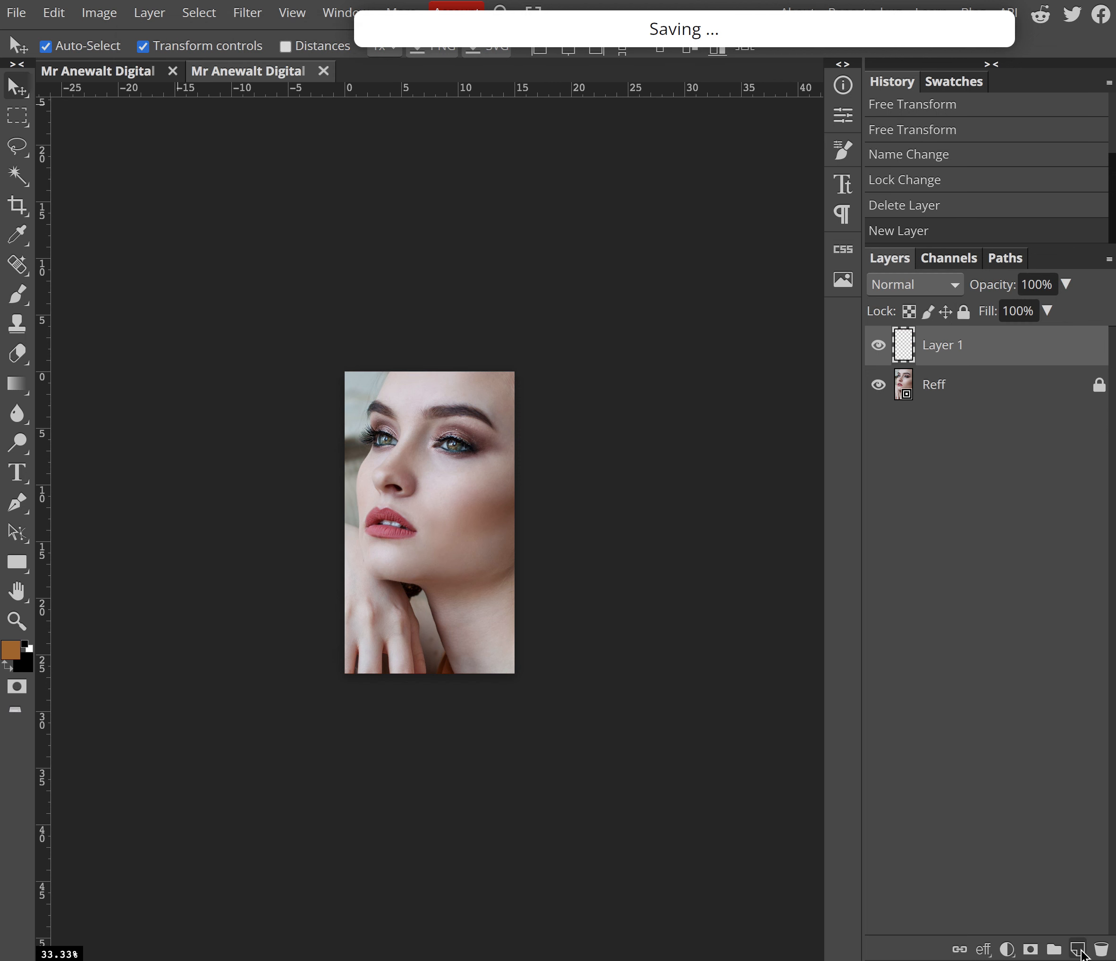
pyautogui.click(1079, 949)
pyautogui.click(1101, 951)
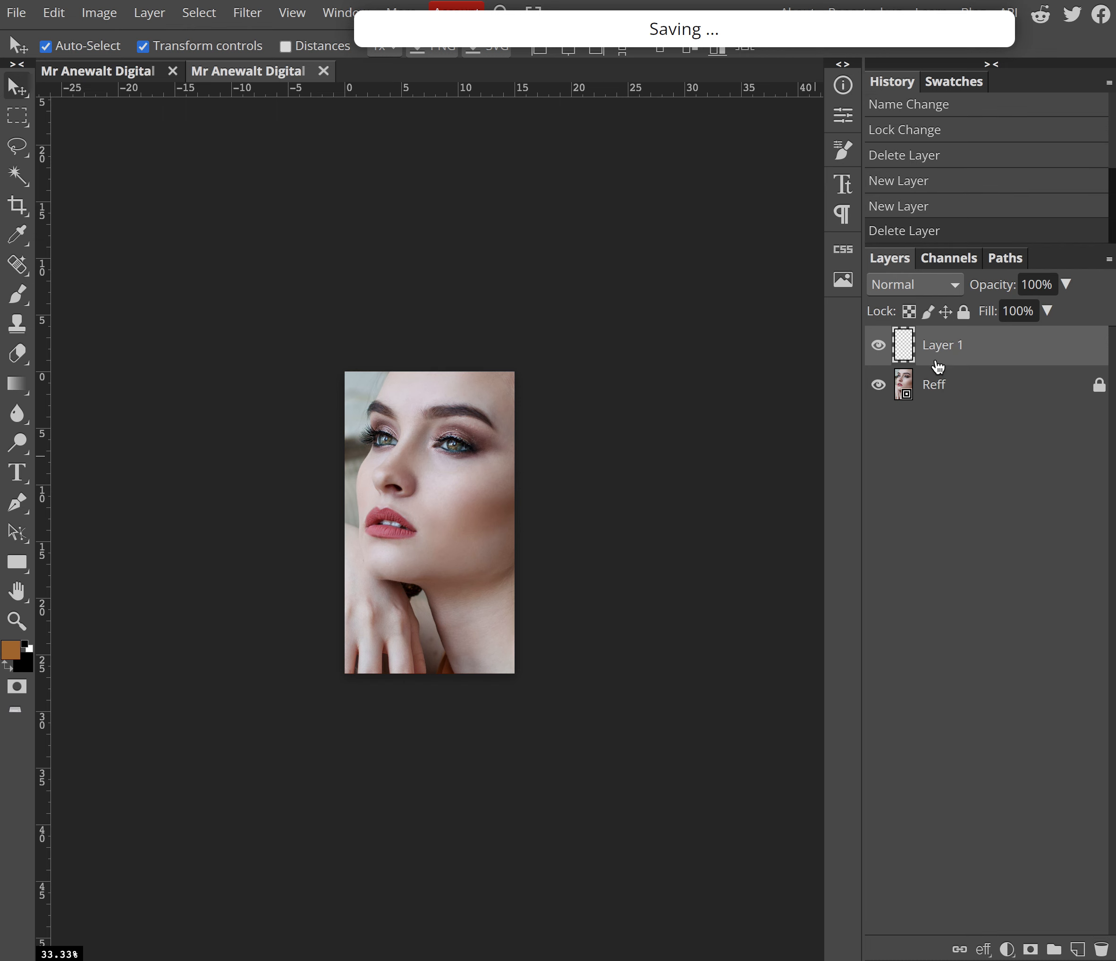
pyautogui.doubleClick(935, 353)
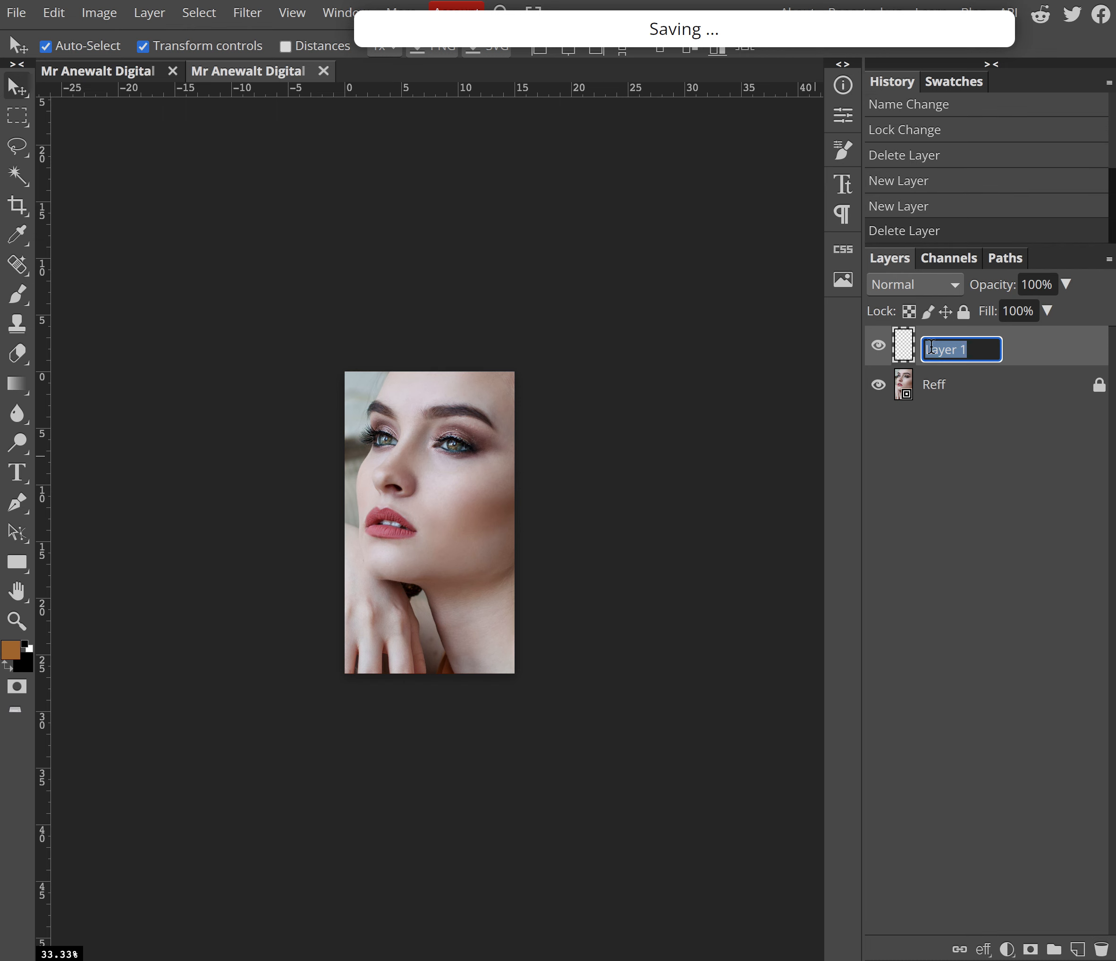
pyautogui.write('P')
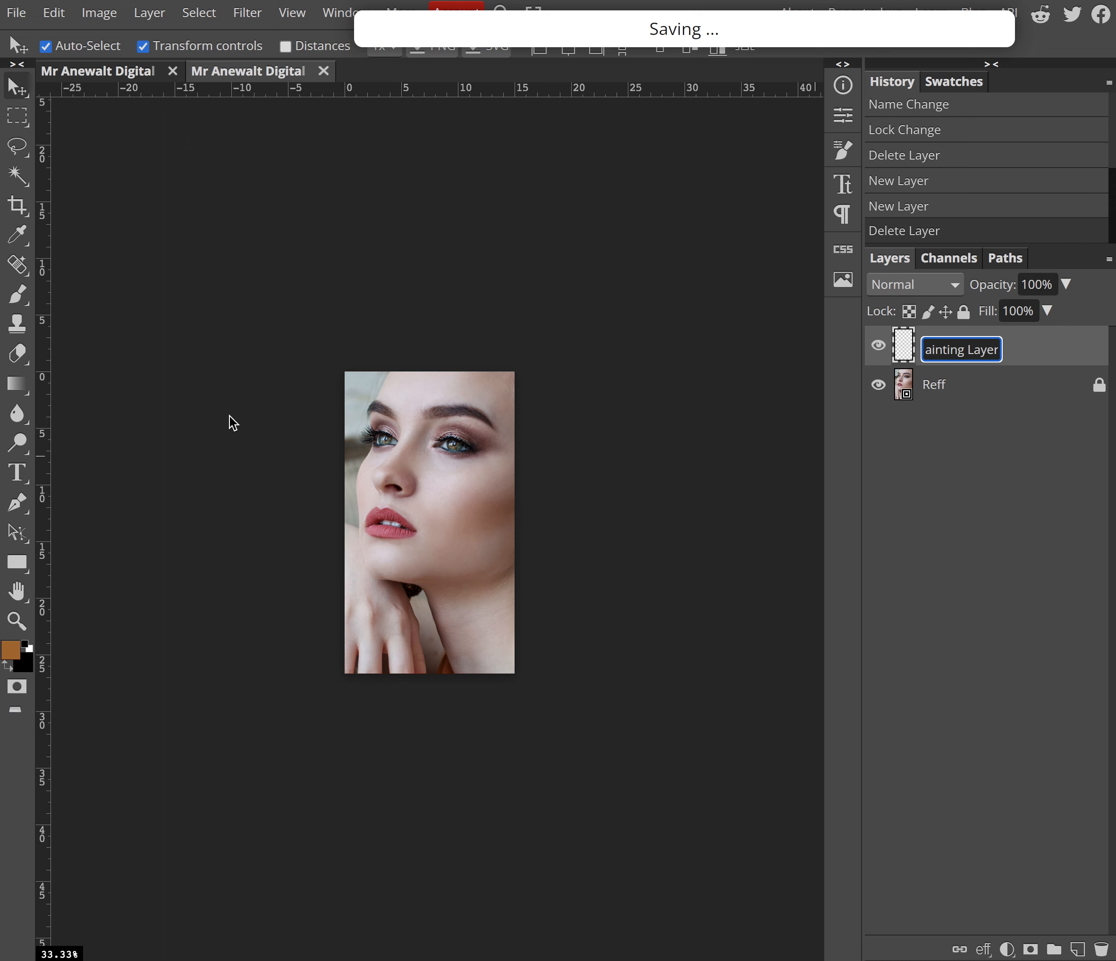
pyautogui.click(18, 294)
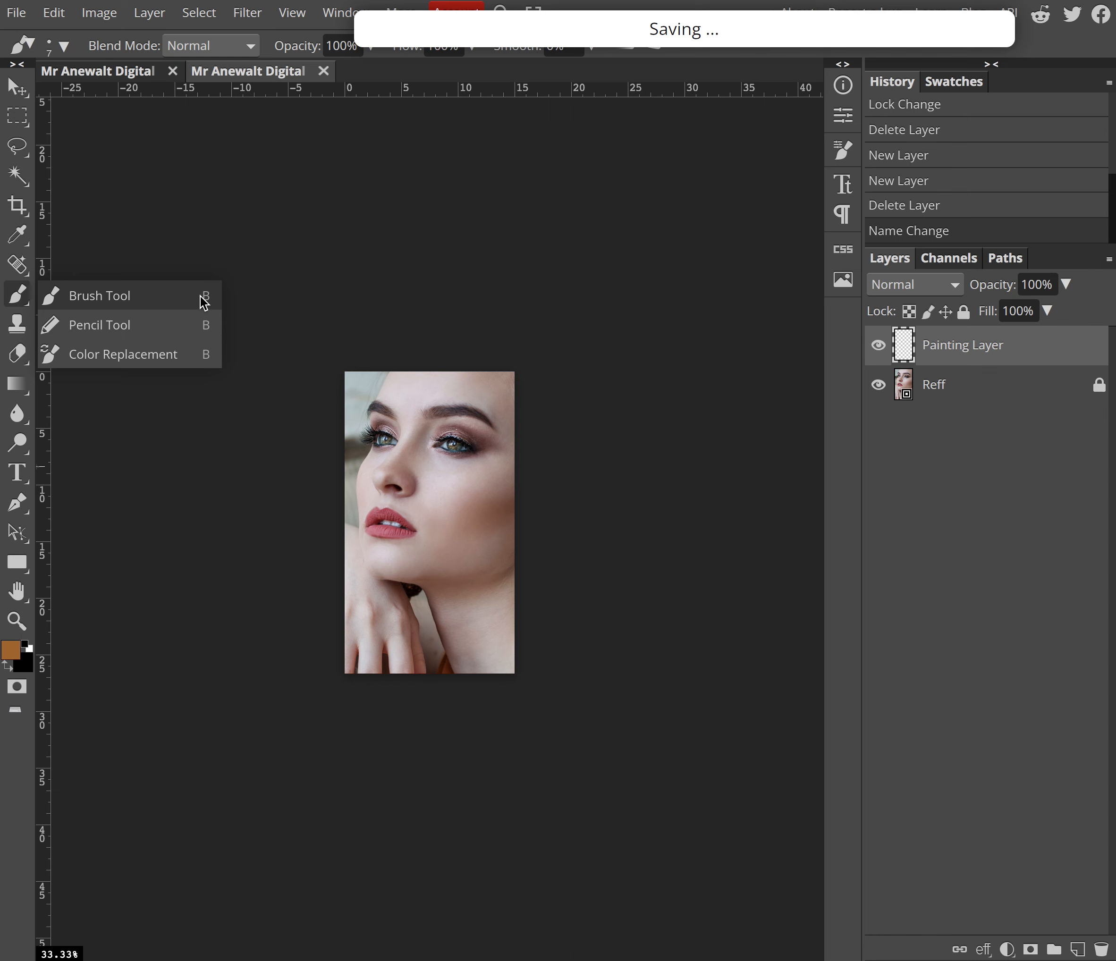
# Step: Sample skin tones from the cheek and beside the nose with the Eyedropper, brushing a small test mark of each onto Painting Layer
pyautogui.click(17, 237)
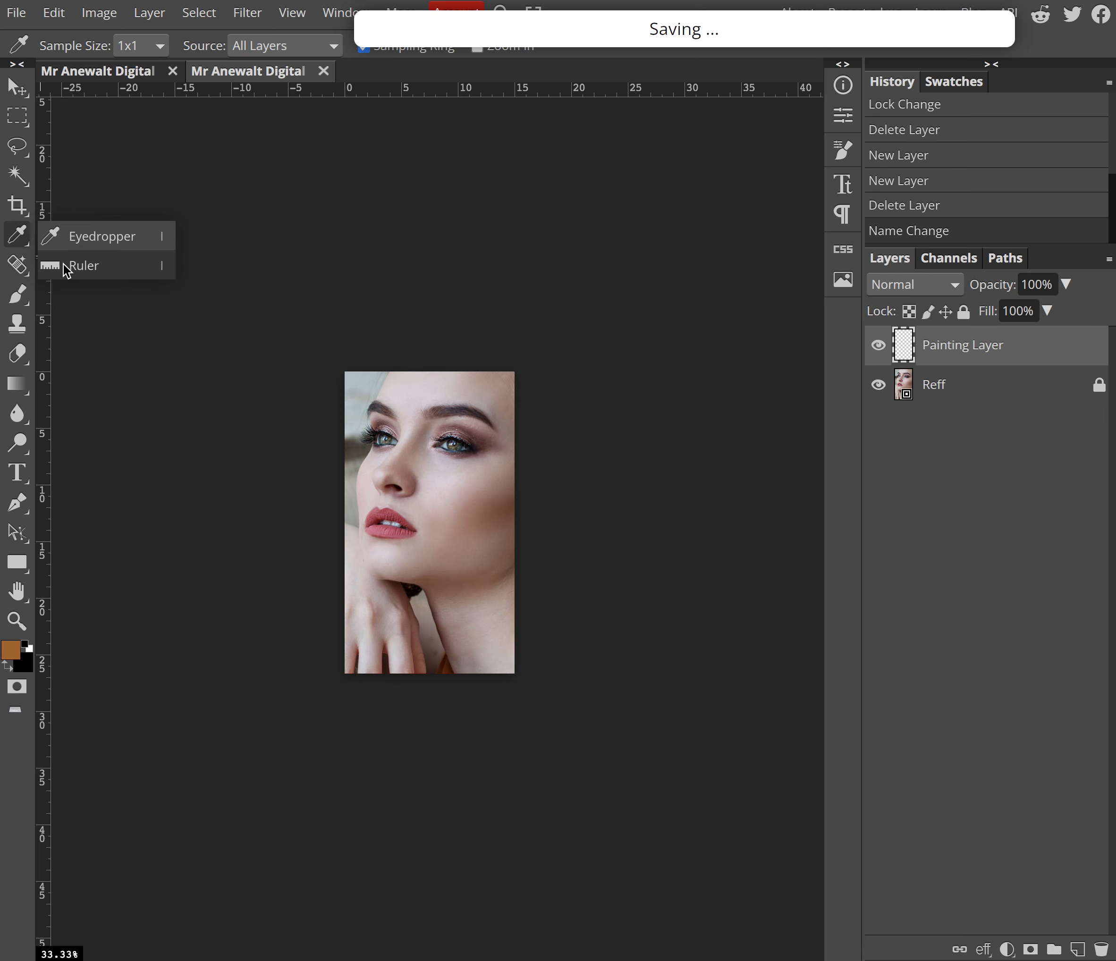
pyautogui.click(449, 495)
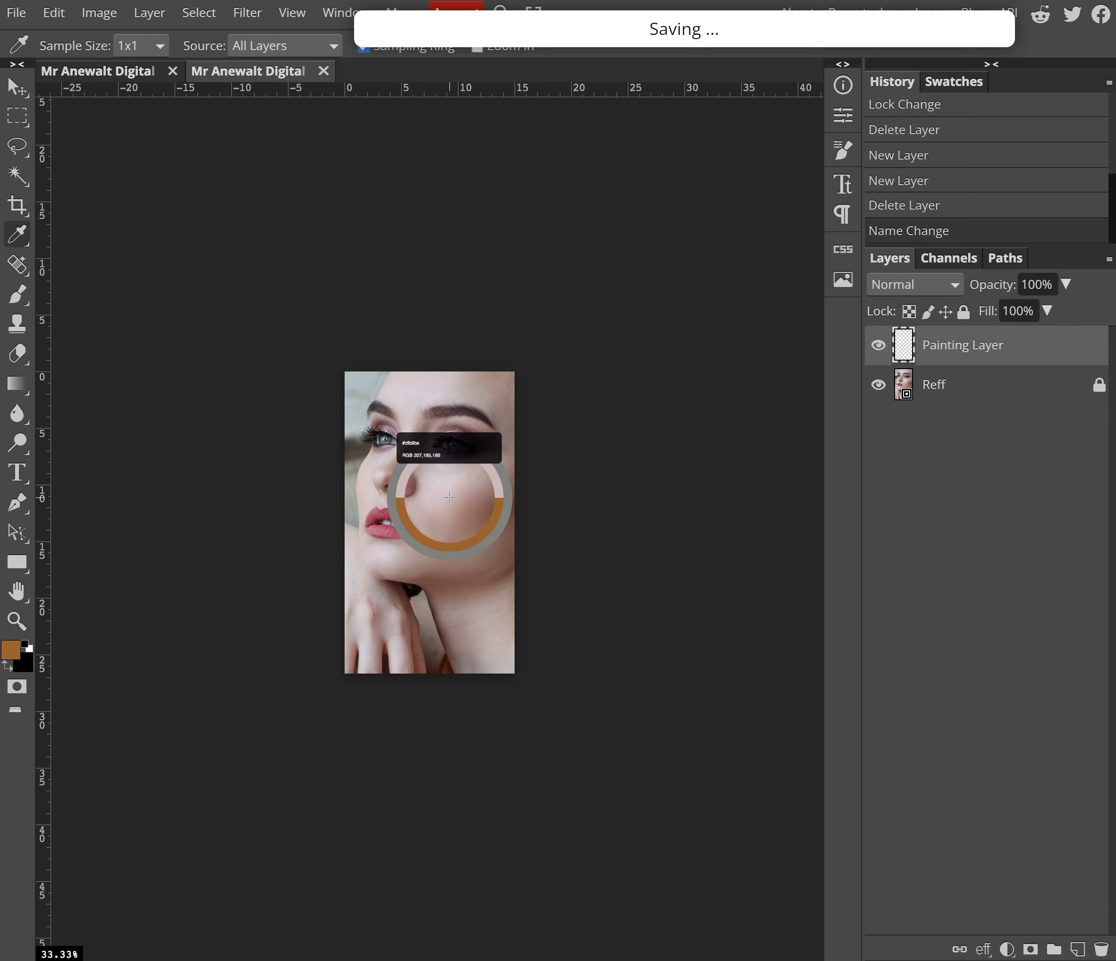
pyautogui.click(449, 495)
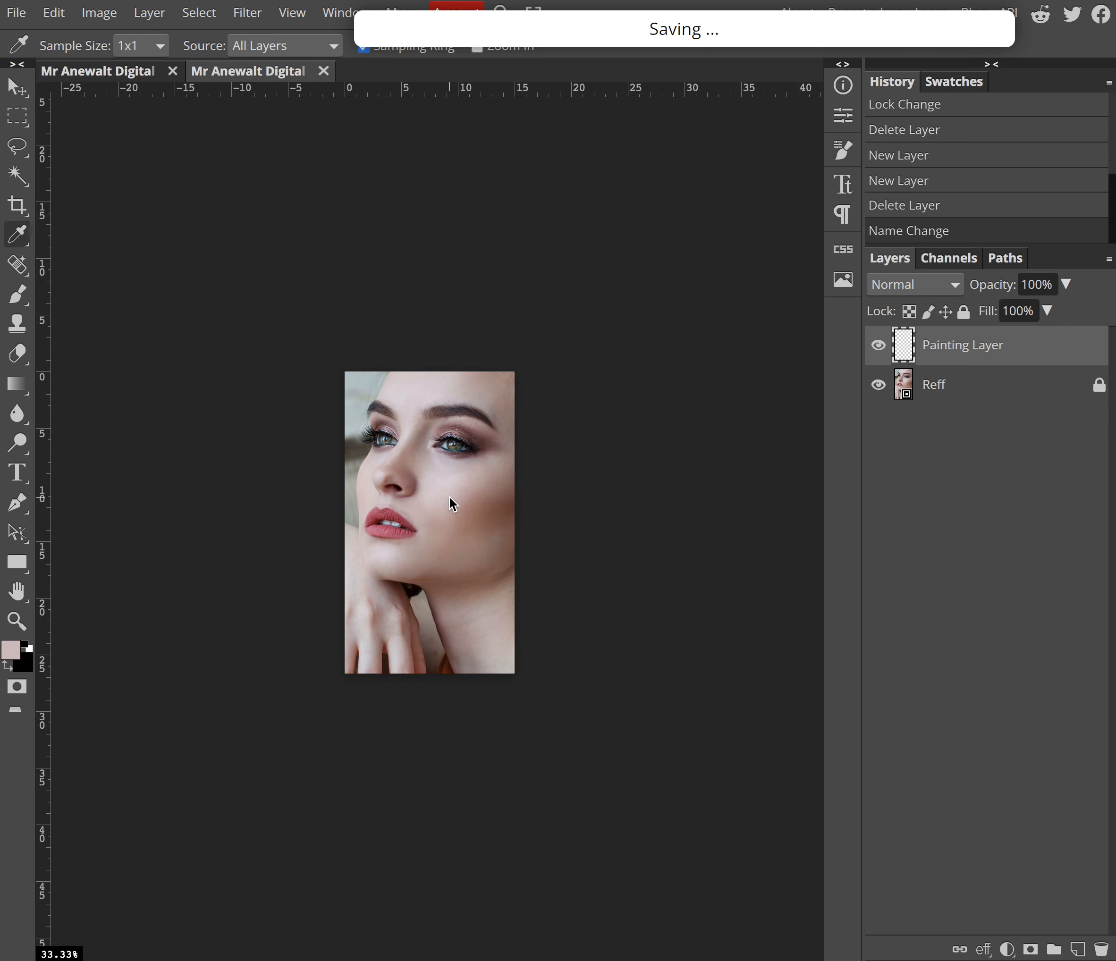
pyautogui.press('b')
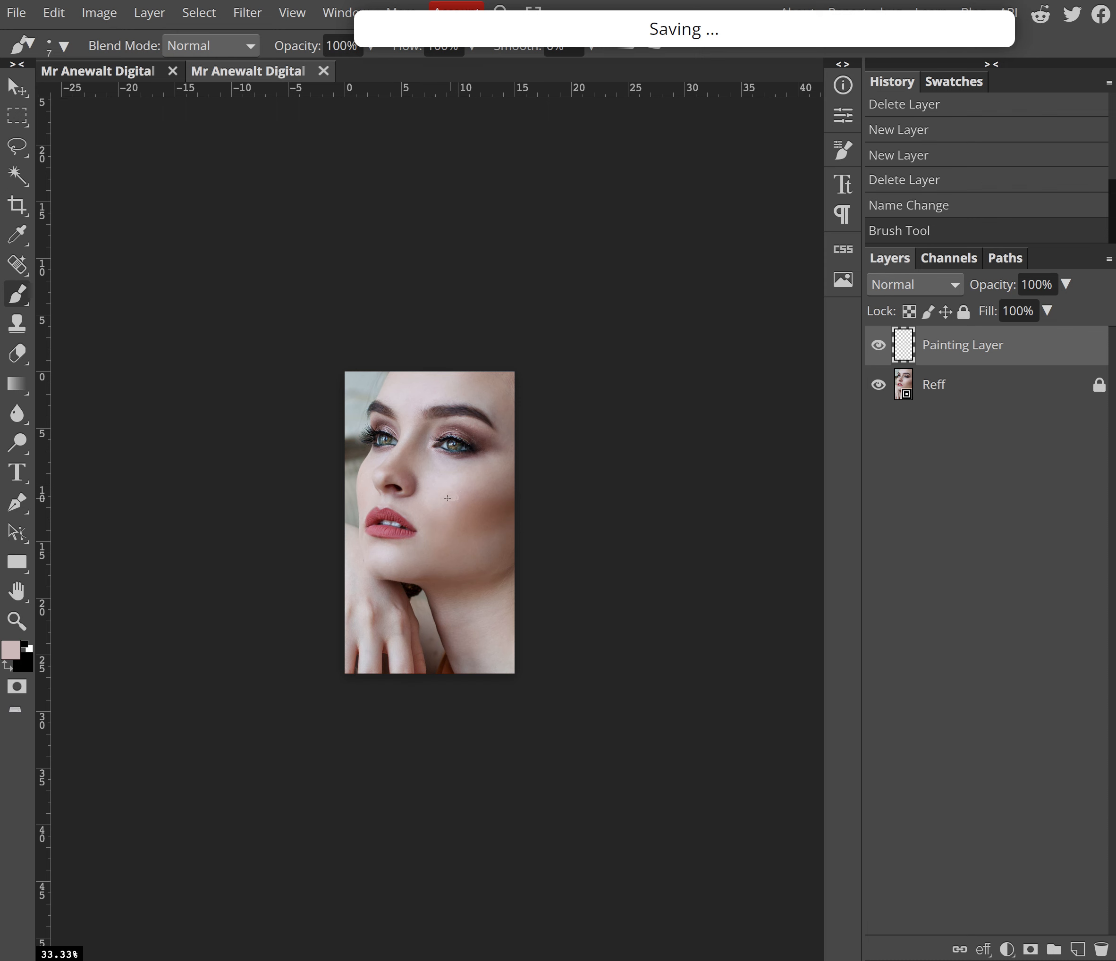
pyautogui.press('i')
pyautogui.click(425, 469)
pyautogui.press('b')
pyautogui.click(435, 473)
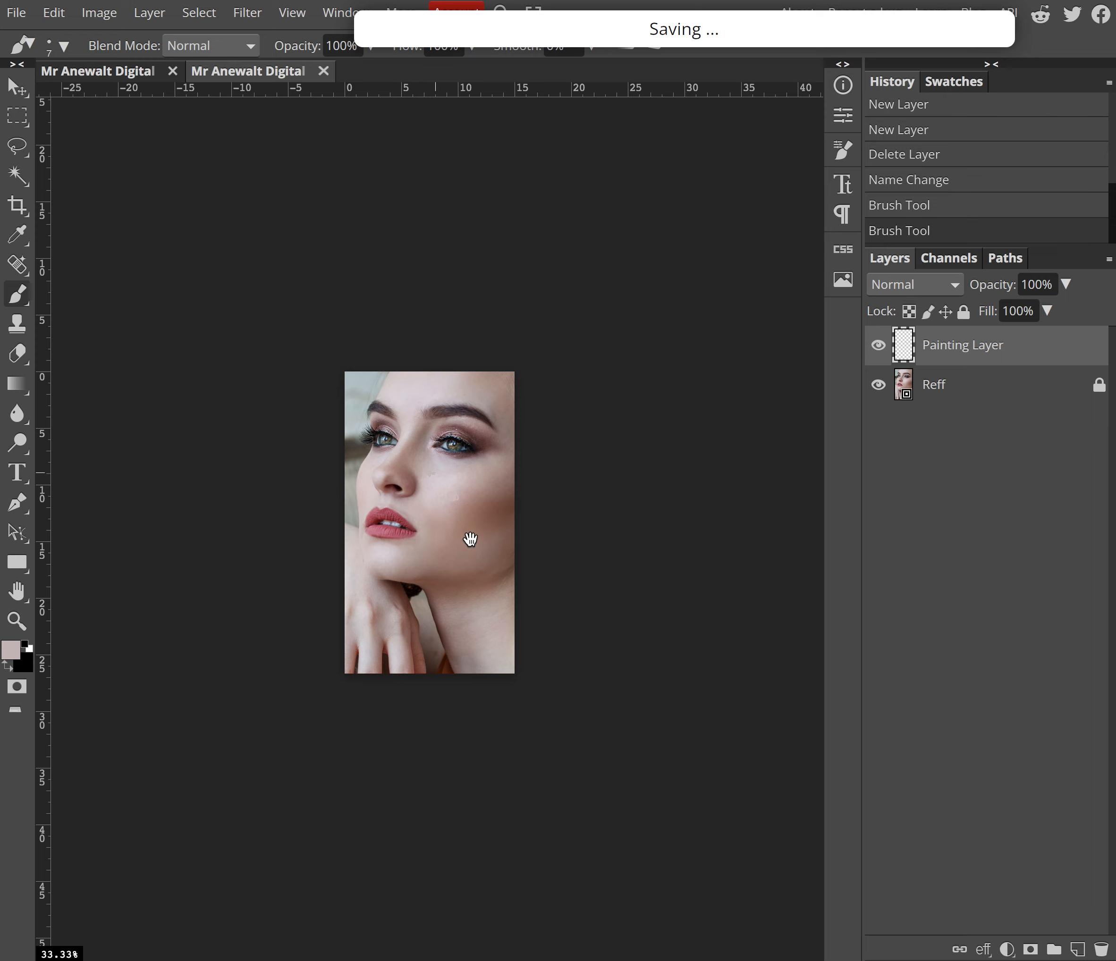
# Step: Set the brush size to 41 px and paint a larger patch over the small mark beside the nose
pyautogui.moveTo(455, 506); pyautogui.dragTo(439, 524)
pyautogui.scroll(10, 437, 516)
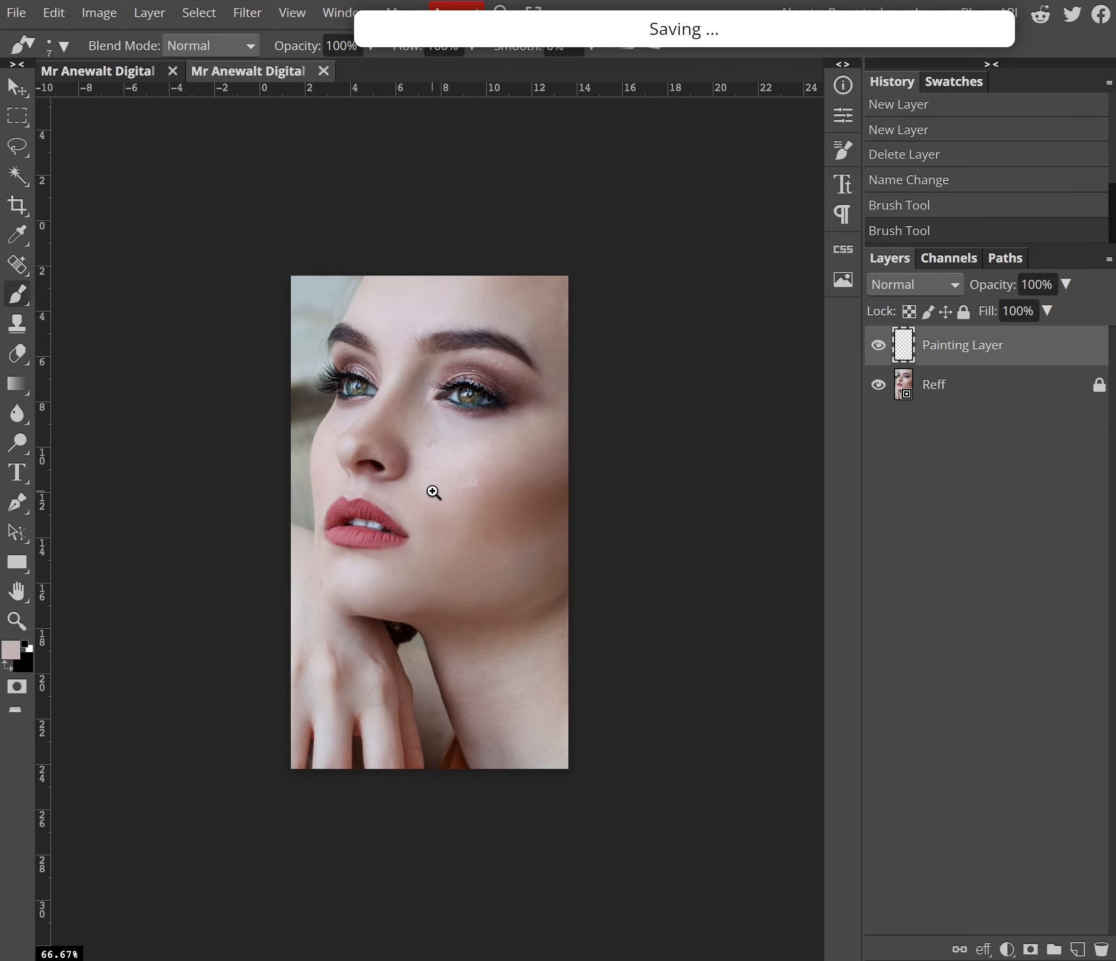
pyautogui.moveTo(405, 367); pyautogui.dragTo(431, 550)
pyautogui.keyDown('ctrl'); pyautogui.click(424, 543); pyautogui.keyUp('ctrl')
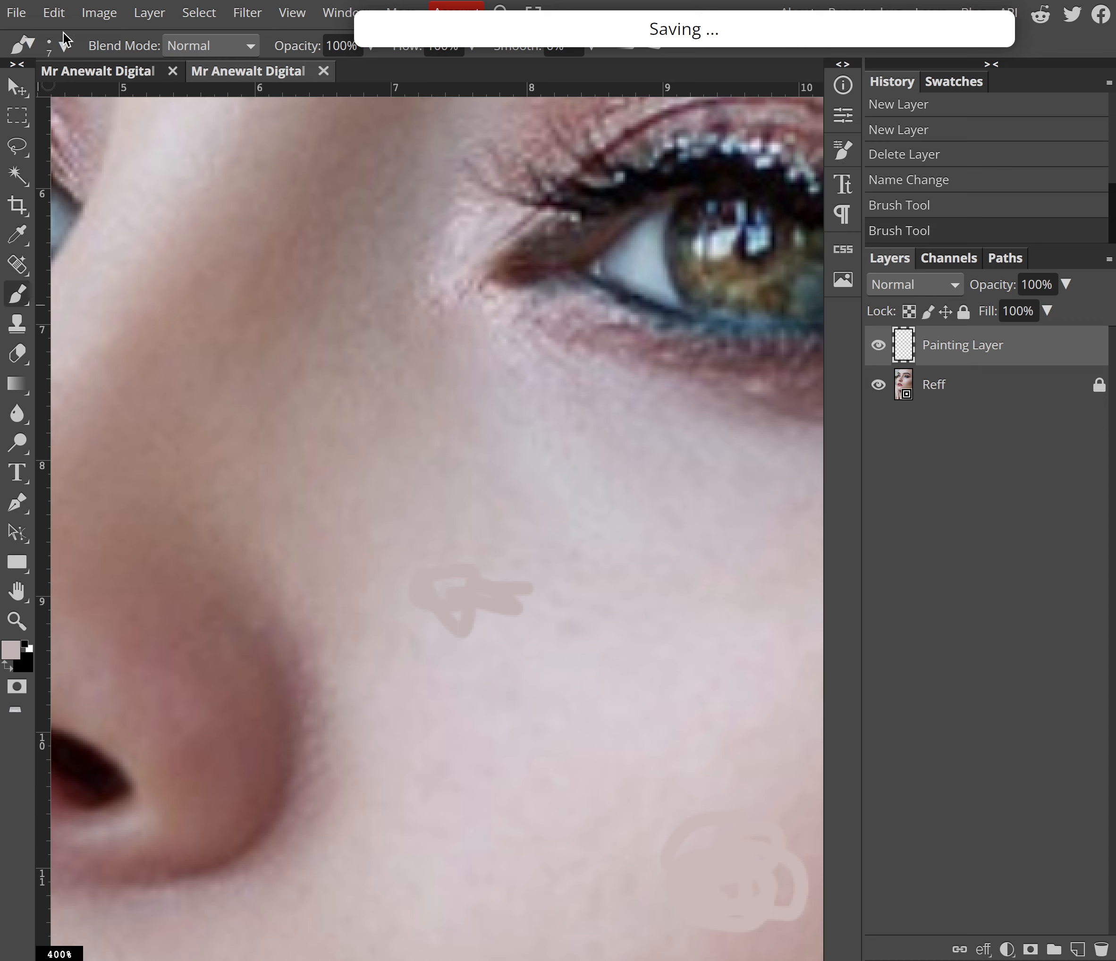
pyautogui.click(64, 46)
pyautogui.moveTo(142, 95)
pyautogui.mouseDown()
pyautogui.moveTo(212, 96)
pyautogui.moveTo(177, 96)
pyautogui.mouseUp()
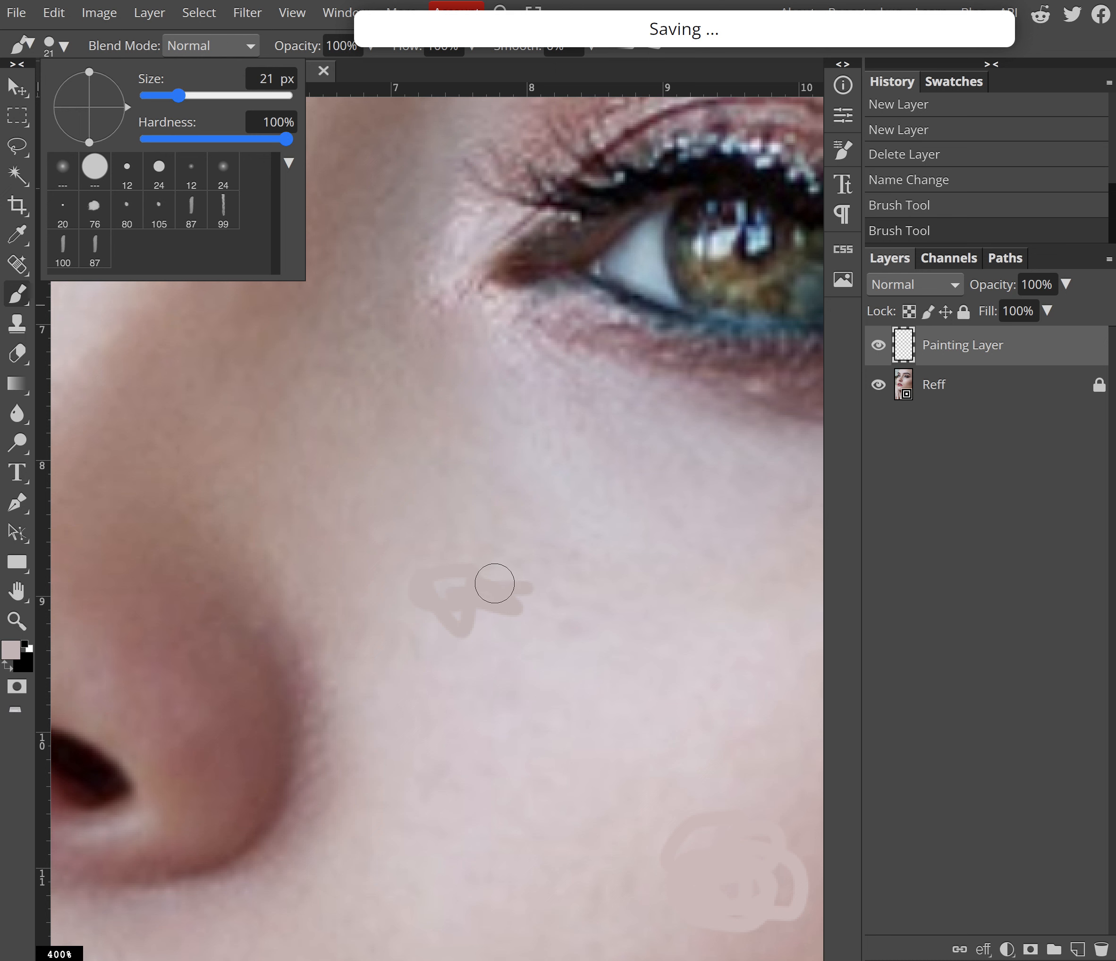
pyautogui.click(188, 97)
pyautogui.moveTo(445, 517)
pyautogui.mouseDown()
pyautogui.moveTo(456, 513)
pyautogui.moveTo(448, 596)
pyautogui.moveTo(476, 590)
pyautogui.mouseUp()
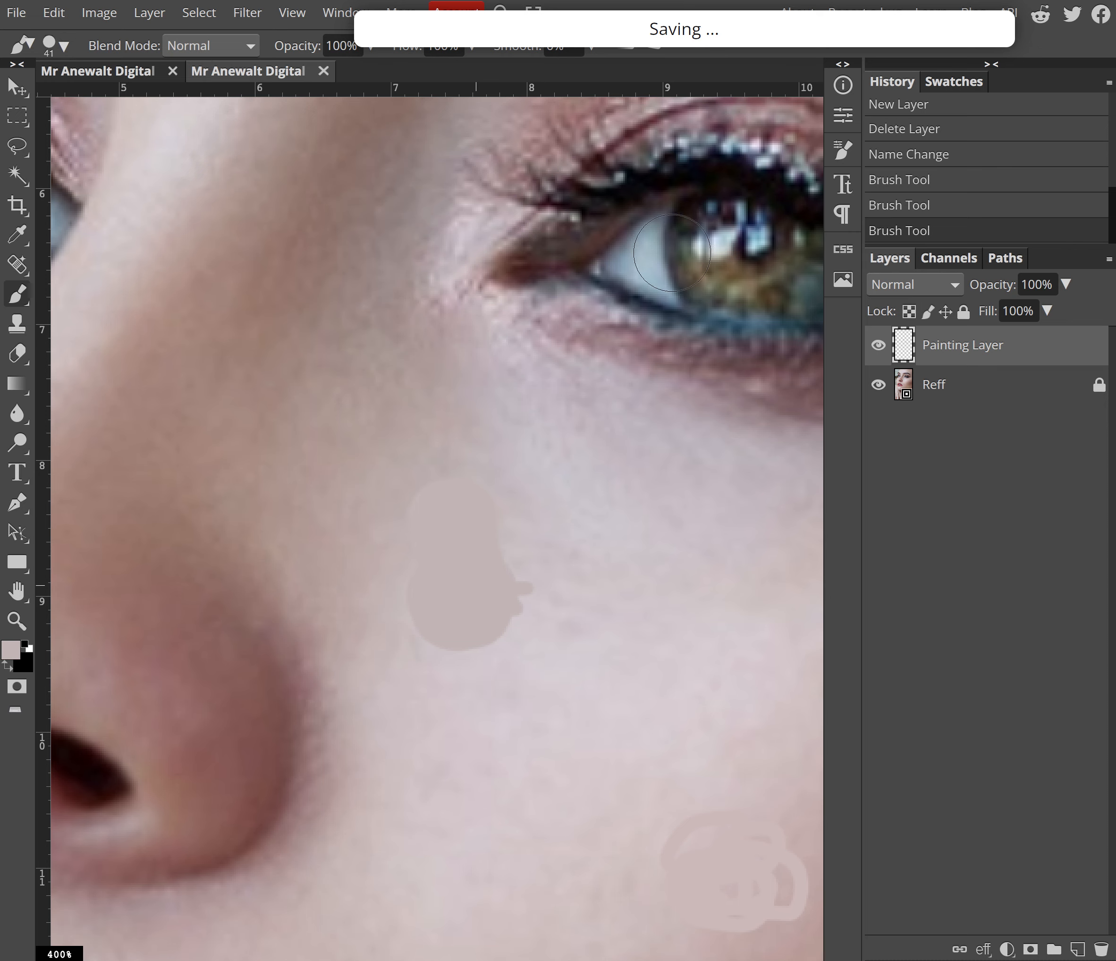
# Step: Sample the pale pink skin tone under the eye and paint a broad diagonal patch of it across the upper cheek
pyautogui.scroll(-2, 608, 573)
pyautogui.hscroll(3, 608, 573)
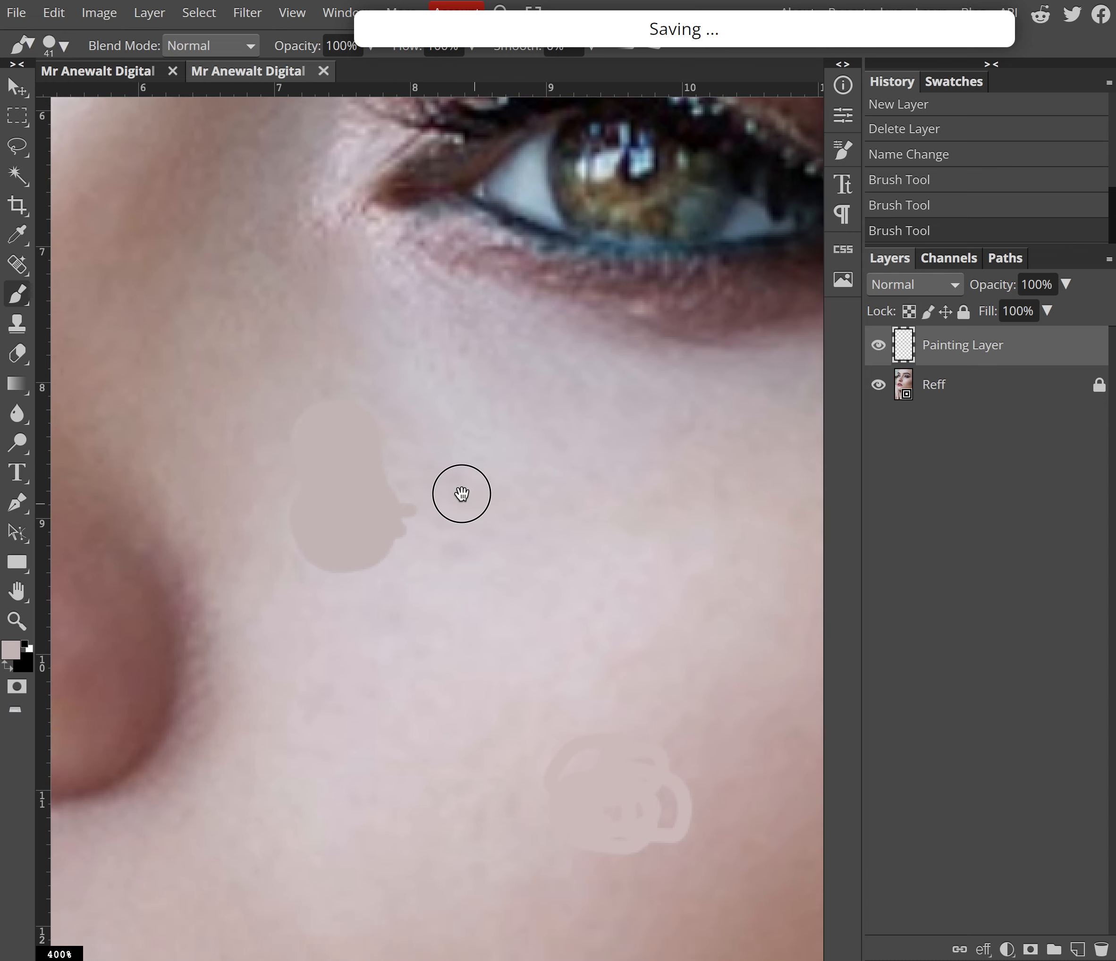
pyautogui.press('i')
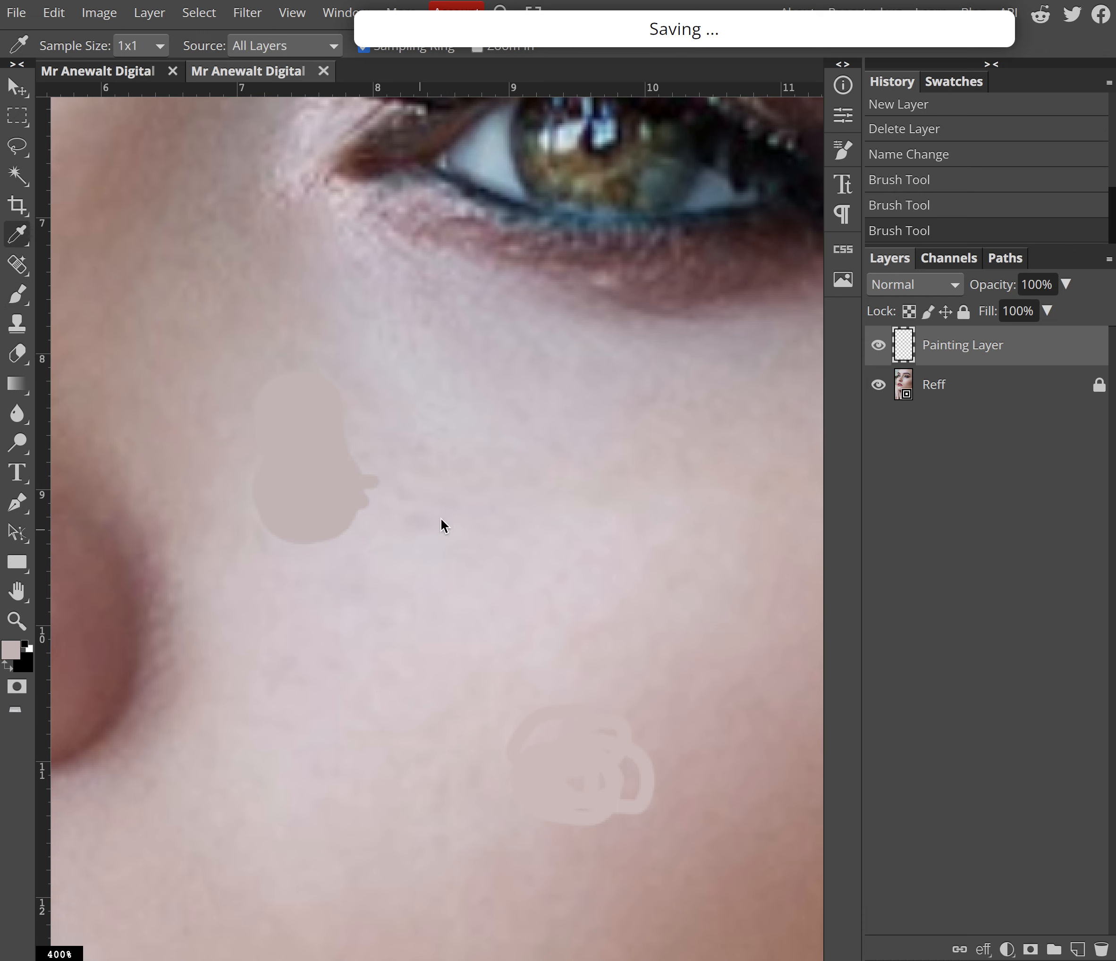
pyautogui.press('b')
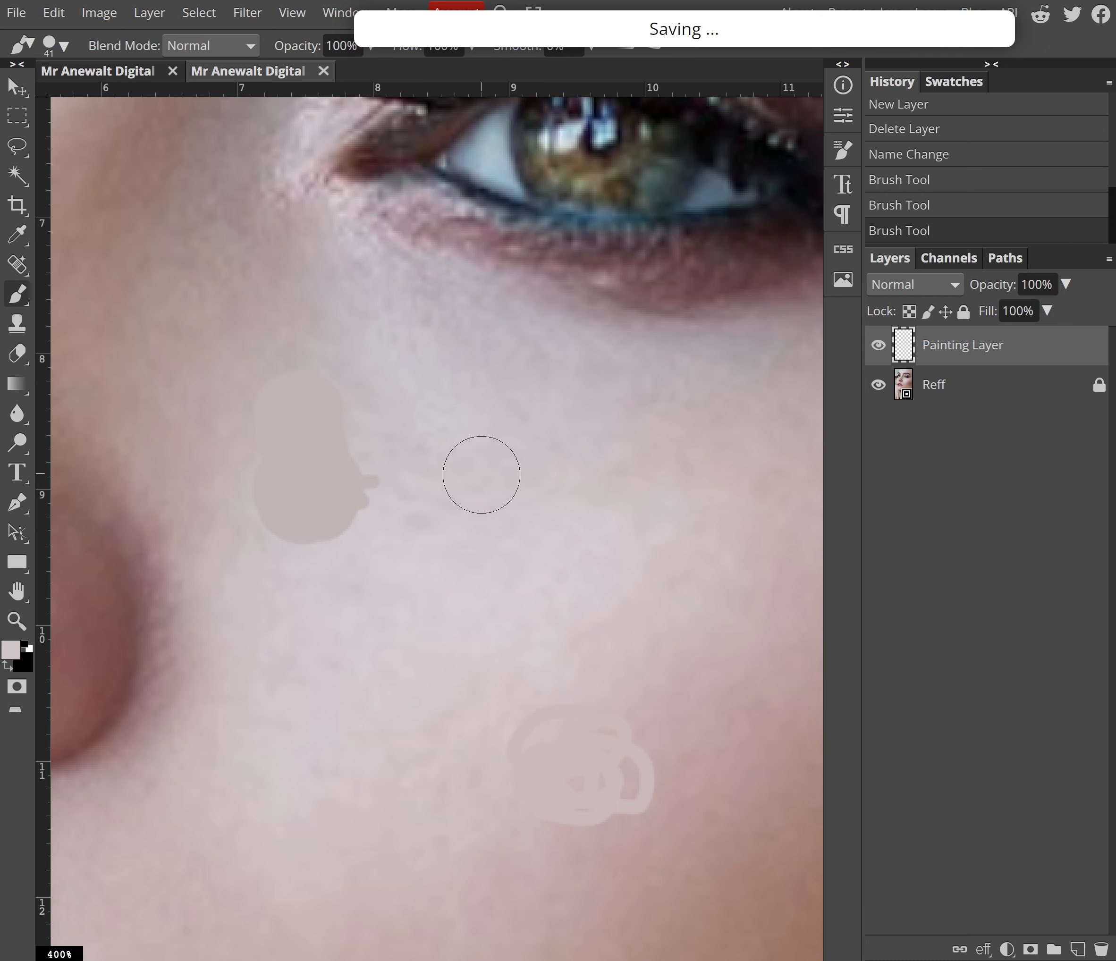
pyautogui.moveTo(473, 478)
pyautogui.mouseDown()
pyautogui.moveTo(437, 497)
pyautogui.moveTo(515, 582)
pyautogui.moveTo(572, 554)
pyautogui.moveTo(578, 594)
pyautogui.mouseUp()
pyautogui.press('o')
pyautogui.click(376, 647)
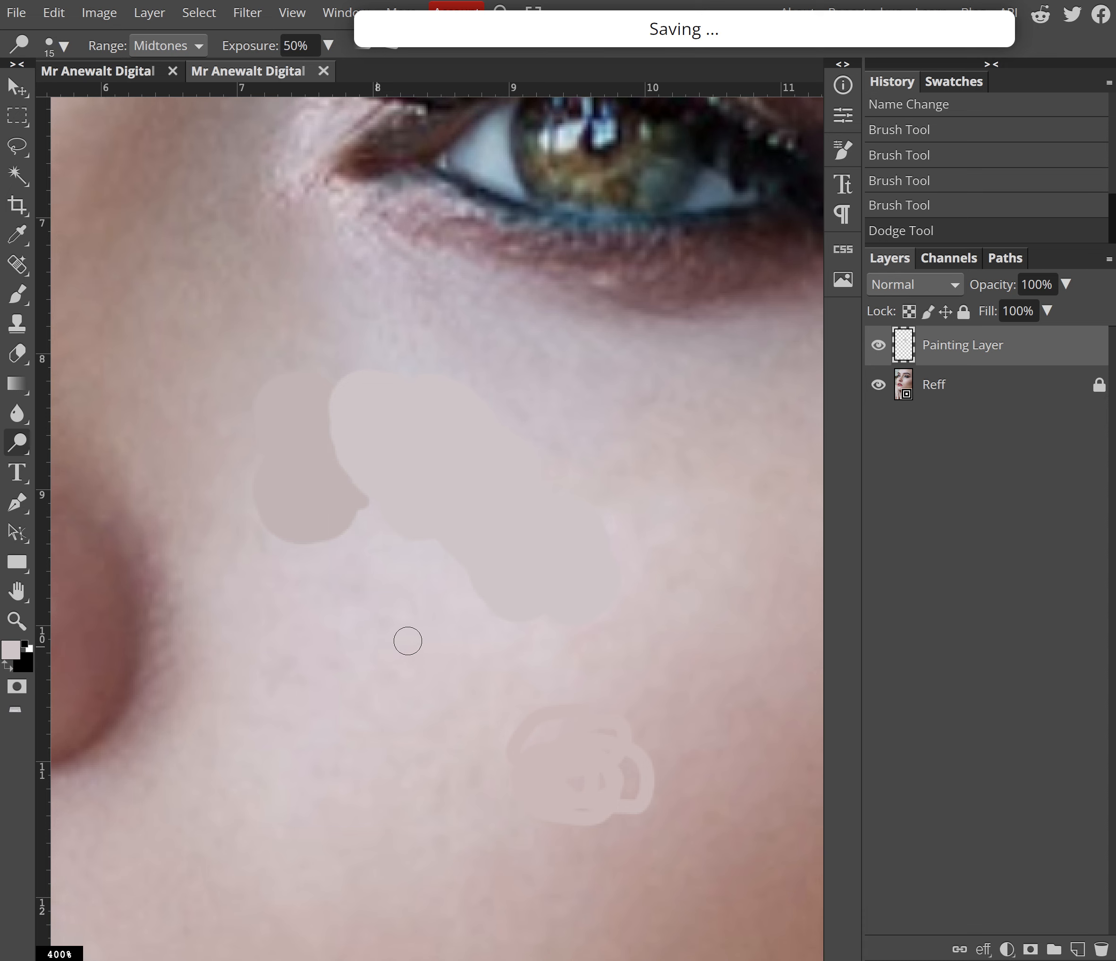
# Step: Paint the mid cheek with its lightest sampled tone, and the area beneath the eye's outer half with the greyer tone sampled there
pyautogui.press('i')
pyautogui.press('b')
pyautogui.moveTo(391, 642)
pyautogui.mouseDown()
pyautogui.moveTo(369, 597)
pyautogui.moveTo(338, 621)
pyautogui.moveTo(363, 561)
pyautogui.moveTo(341, 560)
pyautogui.moveTo(381, 605)
pyautogui.moveTo(462, 644)
pyautogui.moveTo(433, 715)
pyautogui.moveTo(398, 720)
pyautogui.moveTo(416, 747)
pyautogui.moveTo(541, 695)
pyautogui.mouseUp()
pyautogui.press('i')
pyautogui.click(645, 453)
pyautogui.press('b')
pyautogui.moveTo(643, 456)
pyautogui.mouseDown()
pyautogui.moveTo(670, 511)
pyautogui.moveTo(615, 530)
pyautogui.moveTo(677, 582)
pyautogui.moveTo(763, 533)
pyautogui.moveTo(755, 499)
pyautogui.moveTo(717, 487)
pyautogui.mouseUp()
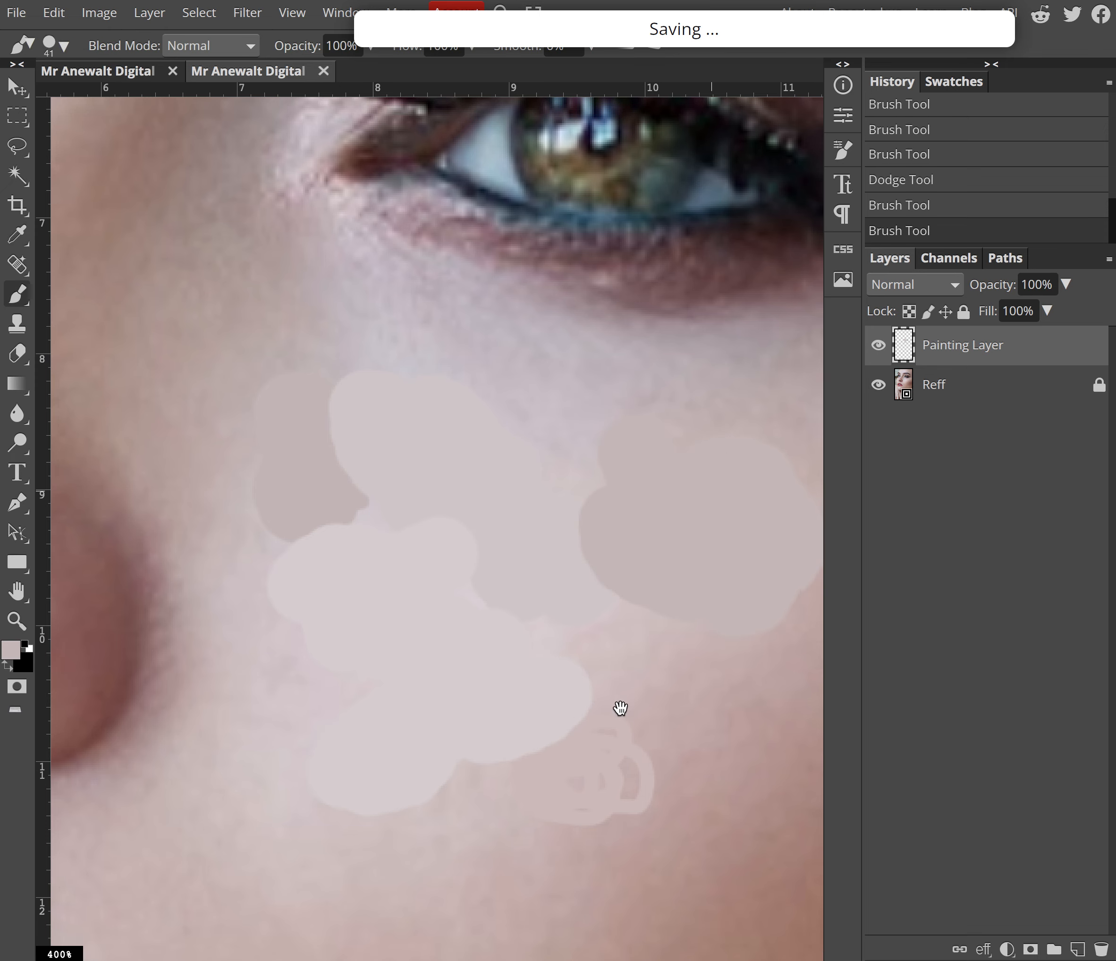
# Step: Sample the brown shadow and dusty pink tones on the outer cheek and paint a broad diagonal patch with each
pyautogui.moveTo(611, 703); pyautogui.dragTo(287, 404)
pyautogui.press('i')
pyautogui.click(576, 538)
pyautogui.press('b')
pyautogui.moveTo(608, 460)
pyautogui.mouseDown()
pyautogui.moveTo(376, 611)
pyautogui.moveTo(640, 490)
pyautogui.moveTo(642, 456)
pyautogui.moveTo(521, 590)
pyautogui.mouseUp()
pyautogui.press('i')
pyautogui.click(473, 411)
pyautogui.press('b')
pyautogui.moveTo(515, 390)
pyautogui.mouseDown()
pyautogui.moveTo(318, 543)
pyautogui.moveTo(473, 425)
pyautogui.moveTo(649, 380)
pyautogui.moveTo(525, 419)
pyautogui.moveTo(432, 507)
pyautogui.moveTo(385, 520)
pyautogui.mouseUp()
pyautogui.press('i')
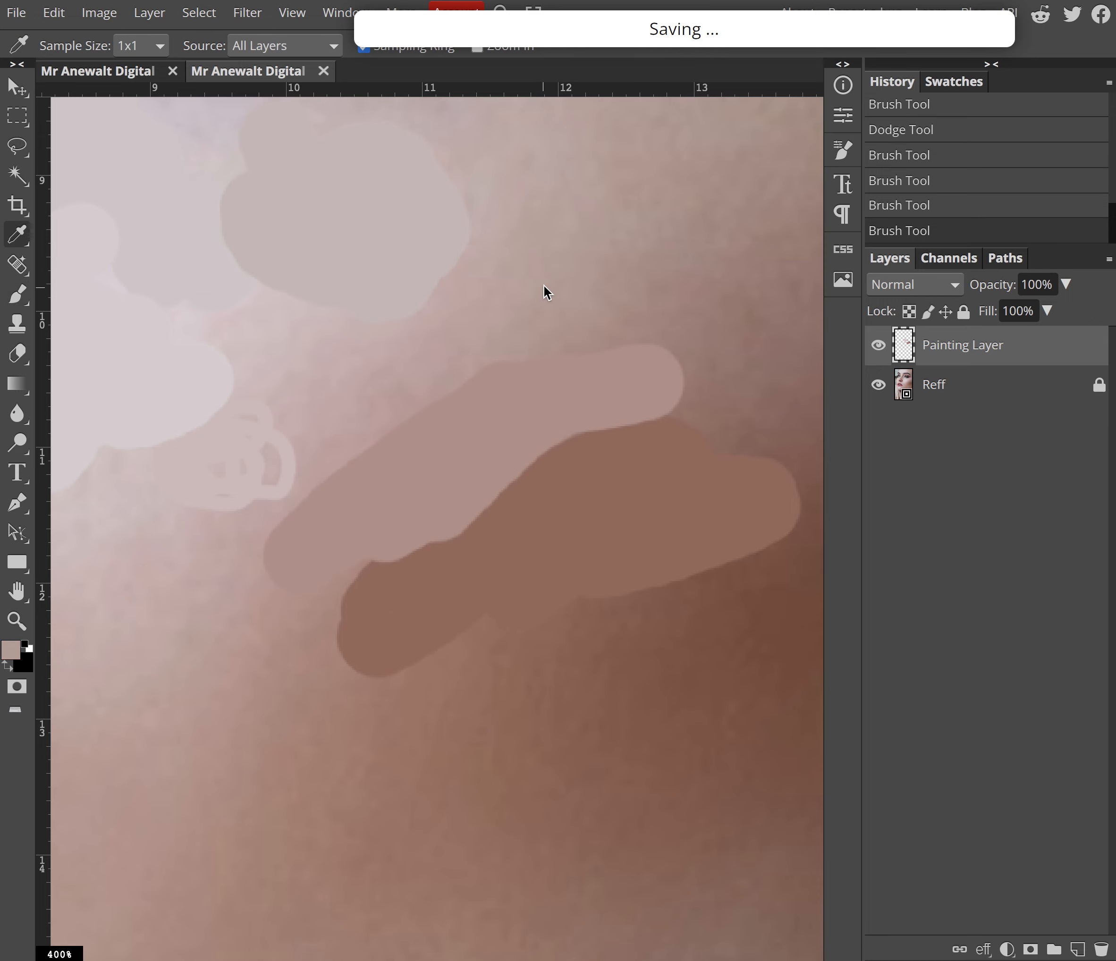
# Step: Sample the beige tone on the upper outer cheek and paint a diagonal band of it above the dusty pink patch
pyautogui.click(544, 286)
pyautogui.press('b')
pyautogui.moveTo(406, 354)
pyautogui.mouseDown()
pyautogui.moveTo(324, 452)
pyautogui.moveTo(594, 308)
pyautogui.mouseUp()
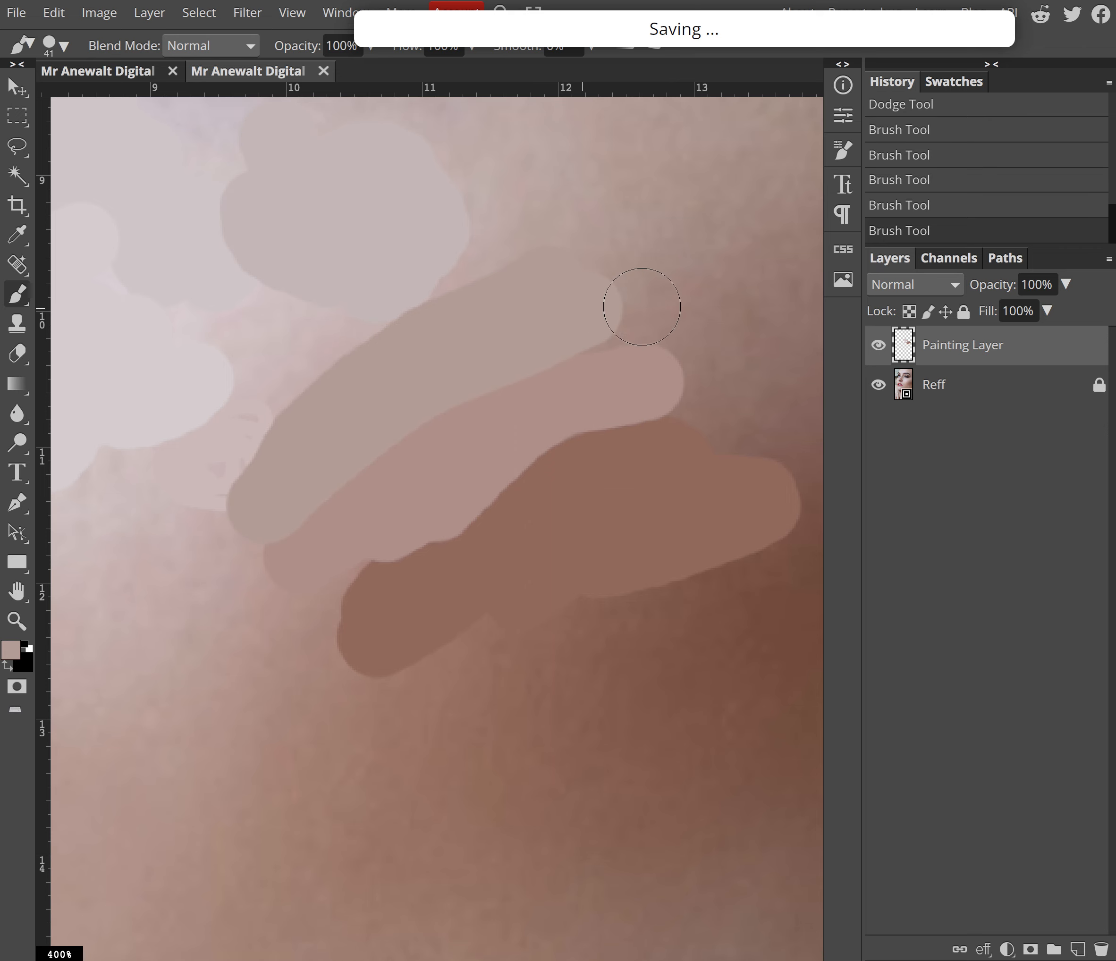
# Step: Sample the mauve-brown tone at the cheek's outer edge and paint a patch beside the outer ends of the diagonal bands
pyautogui.press('o')
pyautogui.moveTo(688, 258); pyautogui.dragTo(692, 259)
pyautogui.press('i')
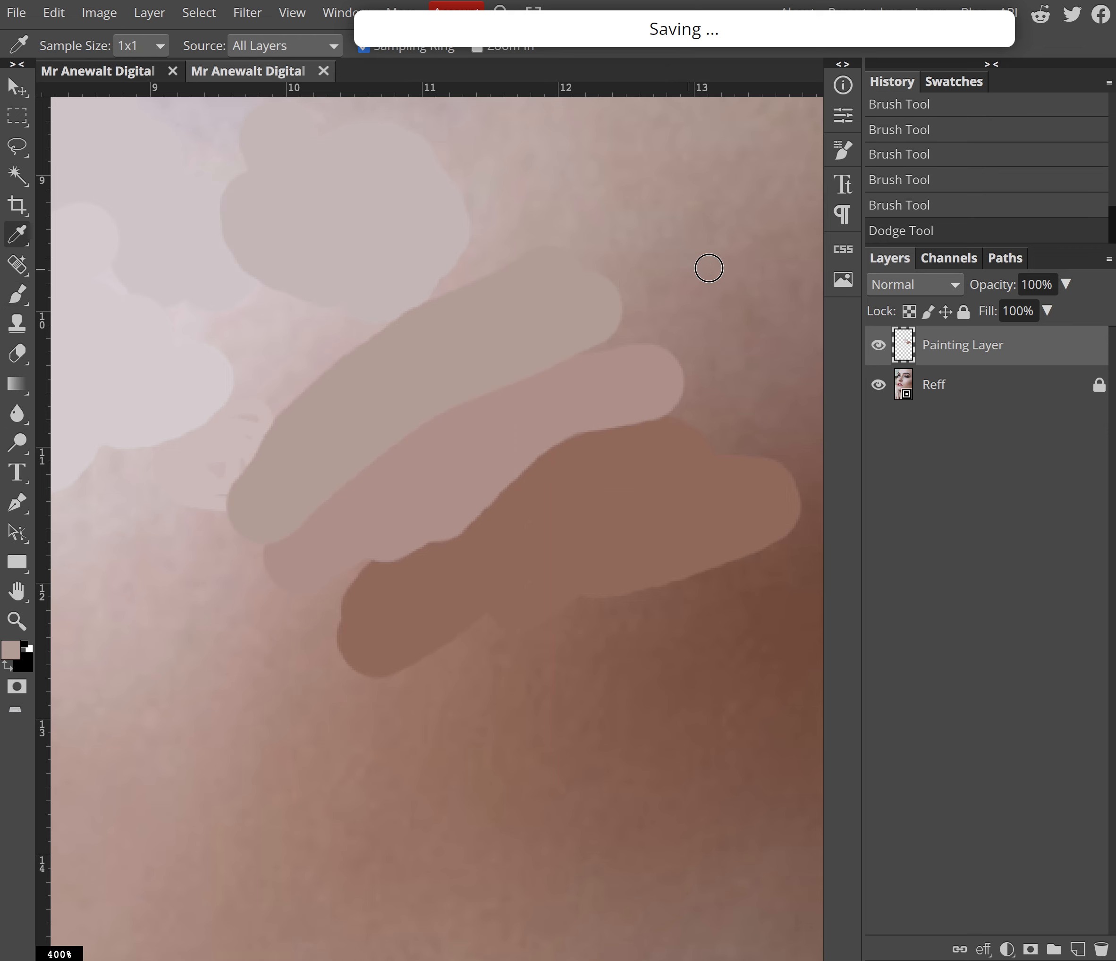
pyautogui.press('b')
pyautogui.moveTo(705, 269)
pyautogui.mouseDown()
pyautogui.moveTo(647, 299)
pyautogui.moveTo(692, 339)
pyautogui.moveTo(720, 312)
pyautogui.moveTo(707, 321)
pyautogui.moveTo(733, 406)
pyautogui.moveTo(773, 433)
pyautogui.moveTo(725, 199)
pyautogui.mouseUp()
pyautogui.moveTo(633, 241)
pyautogui.mouseDown()
pyautogui.moveTo(498, 509)
pyautogui.moveTo(279, 533)
pyautogui.mouseUp()
# Step: Sample the reddish brown shadow on the lower outer cheek and paint a rounded patch below the brown diagonal band
pyautogui.moveTo(364, 742); pyautogui.dragTo(466, 429)
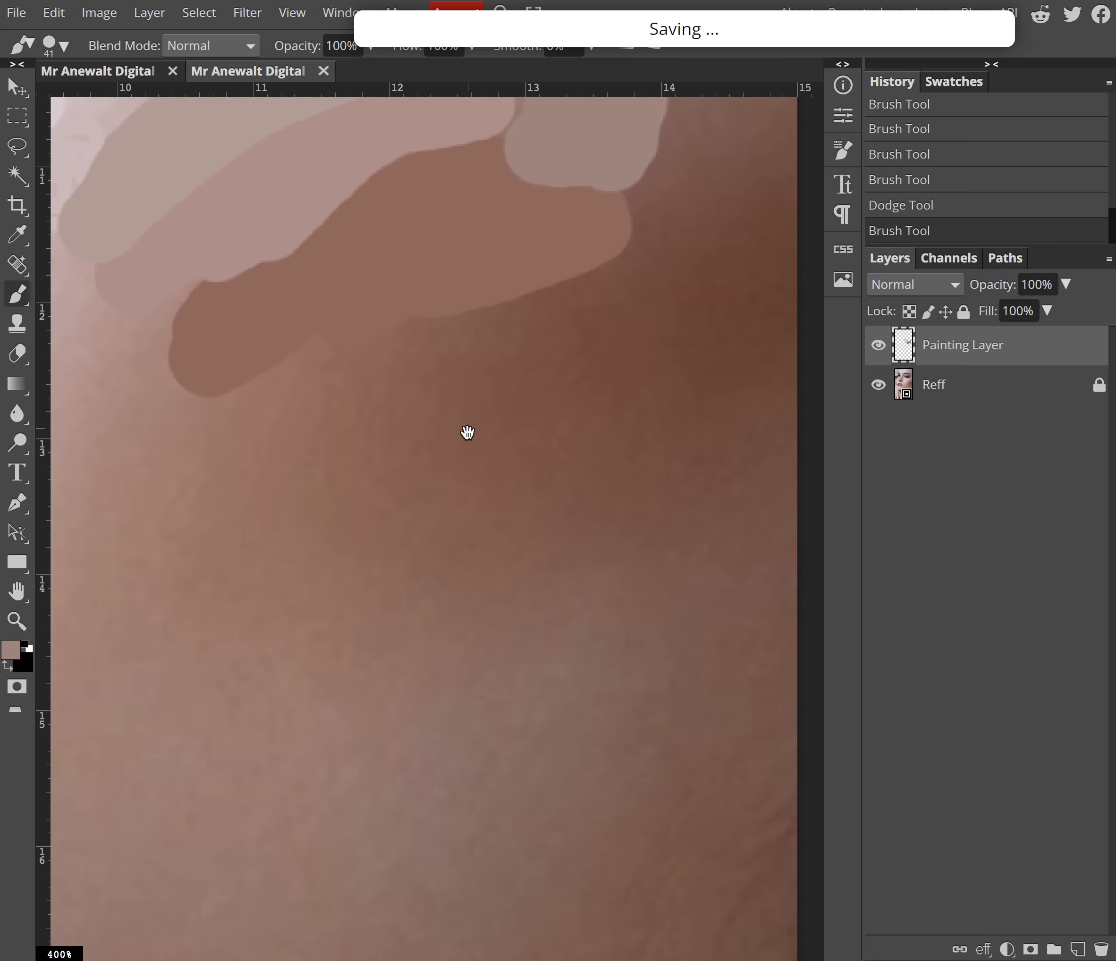
pyautogui.moveTo(465, 497); pyautogui.dragTo(522, 517)
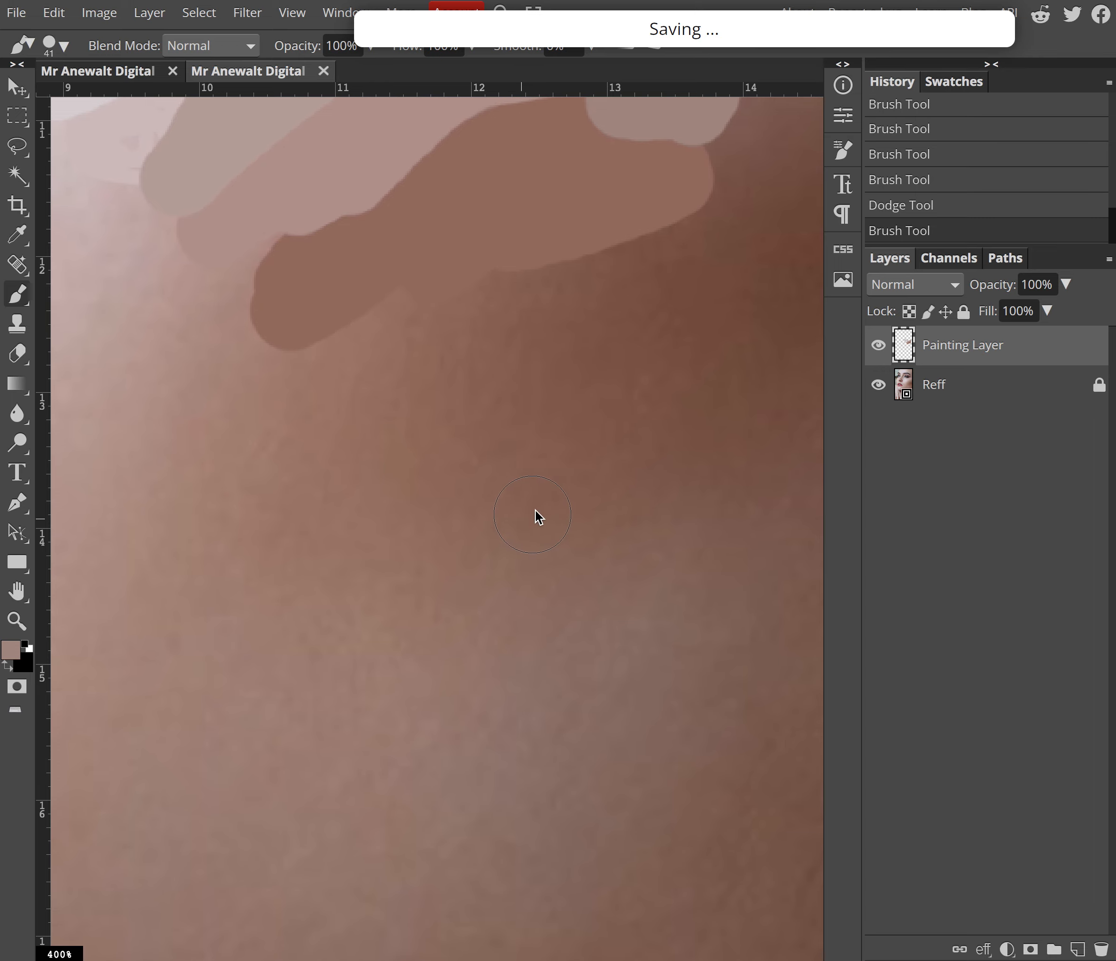
pyautogui.keyDown('alt'); pyautogui.click(549, 428); pyautogui.keyUp('alt')
pyautogui.moveTo(469, 469); pyautogui.dragTo(618, 407)
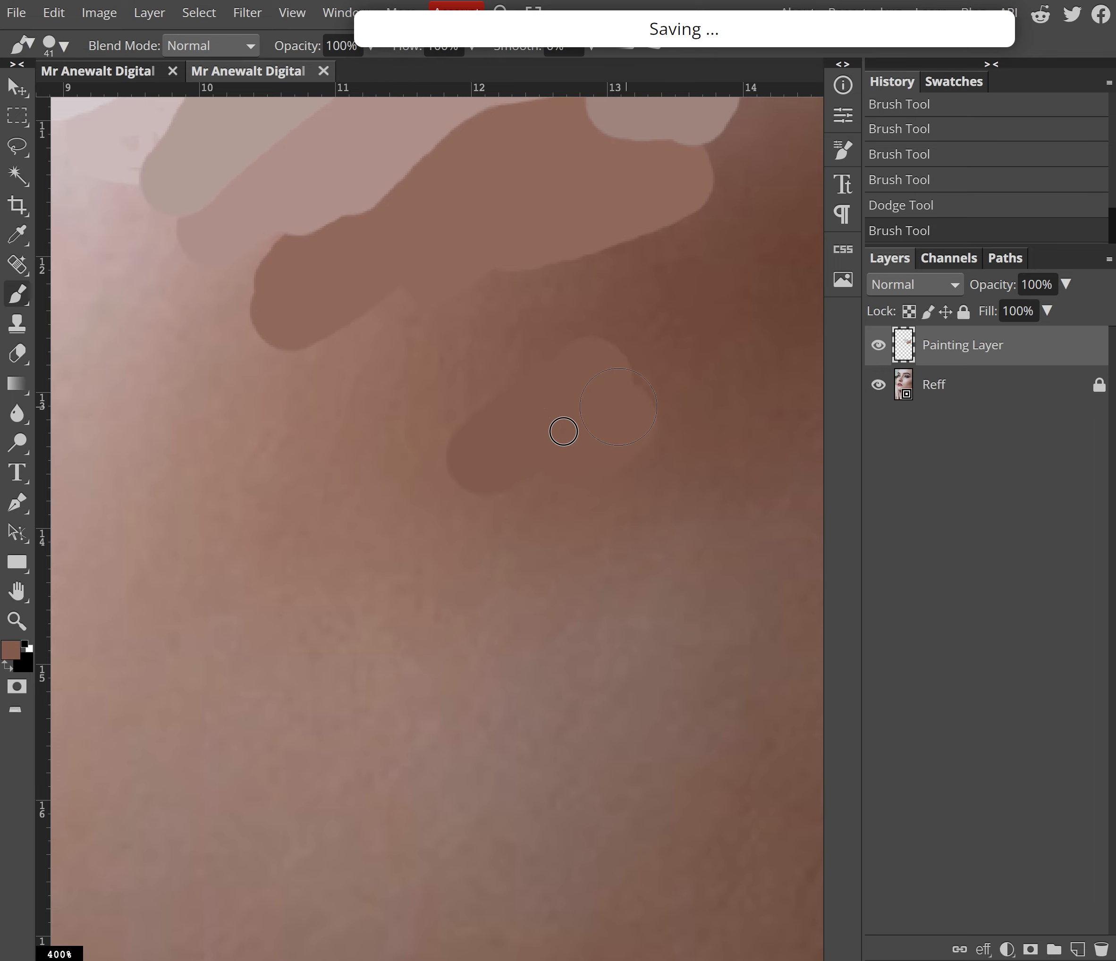
pyautogui.moveTo(468, 531); pyautogui.dragTo(496, 419)
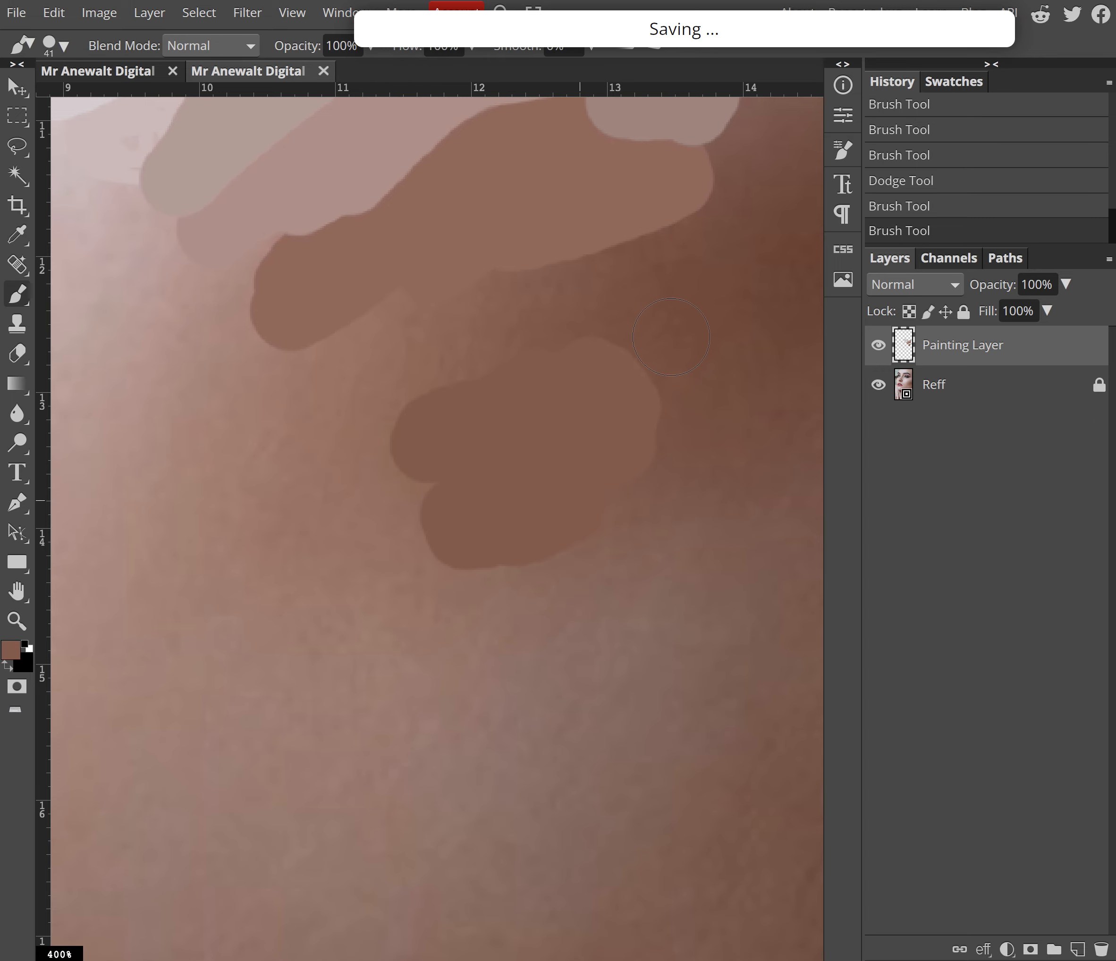
# Step: Sample the darkest brown shadow near the cheek's outer edge and paint it below the brown band and down that edge
pyautogui.keyDown('alt'); pyautogui.click(749, 268); pyautogui.keyUp('alt')
pyautogui.moveTo(670, 291); pyautogui.dragTo(483, 319)
pyautogui.moveTo(752, 268)
pyautogui.mouseDown()
pyautogui.moveTo(680, 362)
pyautogui.moveTo(735, 414)
pyautogui.moveTo(800, 288)
pyautogui.moveTo(768, 463)
pyautogui.mouseUp()
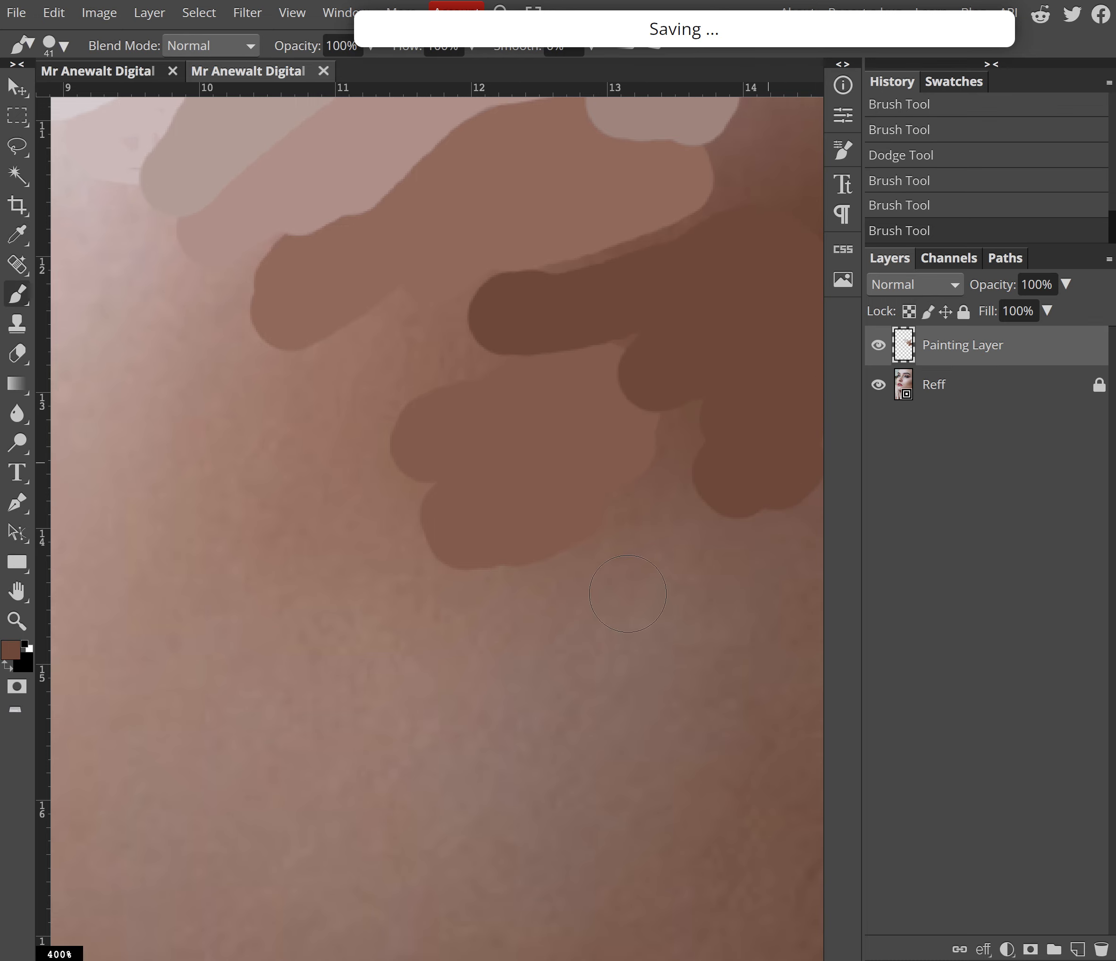
# Step: Paint the sampled tan brown down the shadow's inner side, and the sampled dusty pink in a column below it
pyautogui.keyDown('alt'); pyautogui.click(416, 364); pyautogui.keyUp('alt')
pyautogui.moveTo(420, 333)
pyautogui.mouseDown()
pyautogui.moveTo(356, 366)
pyautogui.moveTo(347, 424)
pyautogui.moveTo(318, 469)
pyautogui.moveTo(351, 513)
pyautogui.moveTo(345, 527)
pyautogui.moveTo(395, 553)
pyautogui.moveTo(393, 640)
pyautogui.mouseUp()
pyautogui.keyDown('alt'); pyautogui.click(308, 707); pyautogui.keyUp('alt')
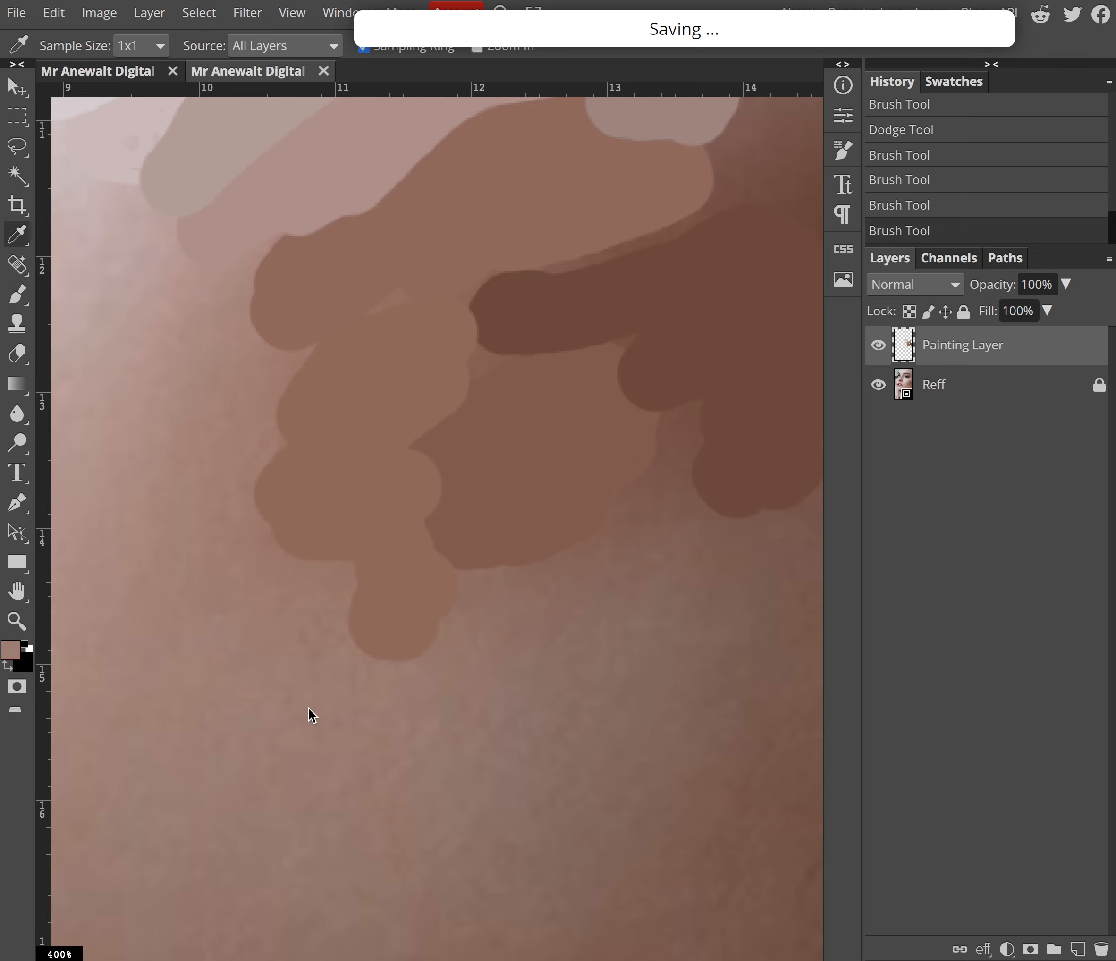
pyautogui.moveTo(354, 591)
pyautogui.mouseDown()
pyautogui.moveTo(276, 630)
pyautogui.moveTo(308, 805)
pyautogui.moveTo(337, 831)
pyautogui.moveTo(366, 799)
pyautogui.mouseUp()
# Step: Paint the lower jaw with its sampled grey-brown tone, and the strip above that patch with the sampled pinkish brown
pyautogui.press('i')
pyautogui.moveTo(641, 647)
pyautogui.mouseDown()
pyautogui.moveTo(571, 734)
pyautogui.moveTo(563, 657)
pyautogui.moveTo(592, 716)
pyautogui.moveTo(578, 810)
pyautogui.moveTo(563, 713)
pyautogui.mouseUp()
pyautogui.press('b')
pyautogui.press('i')
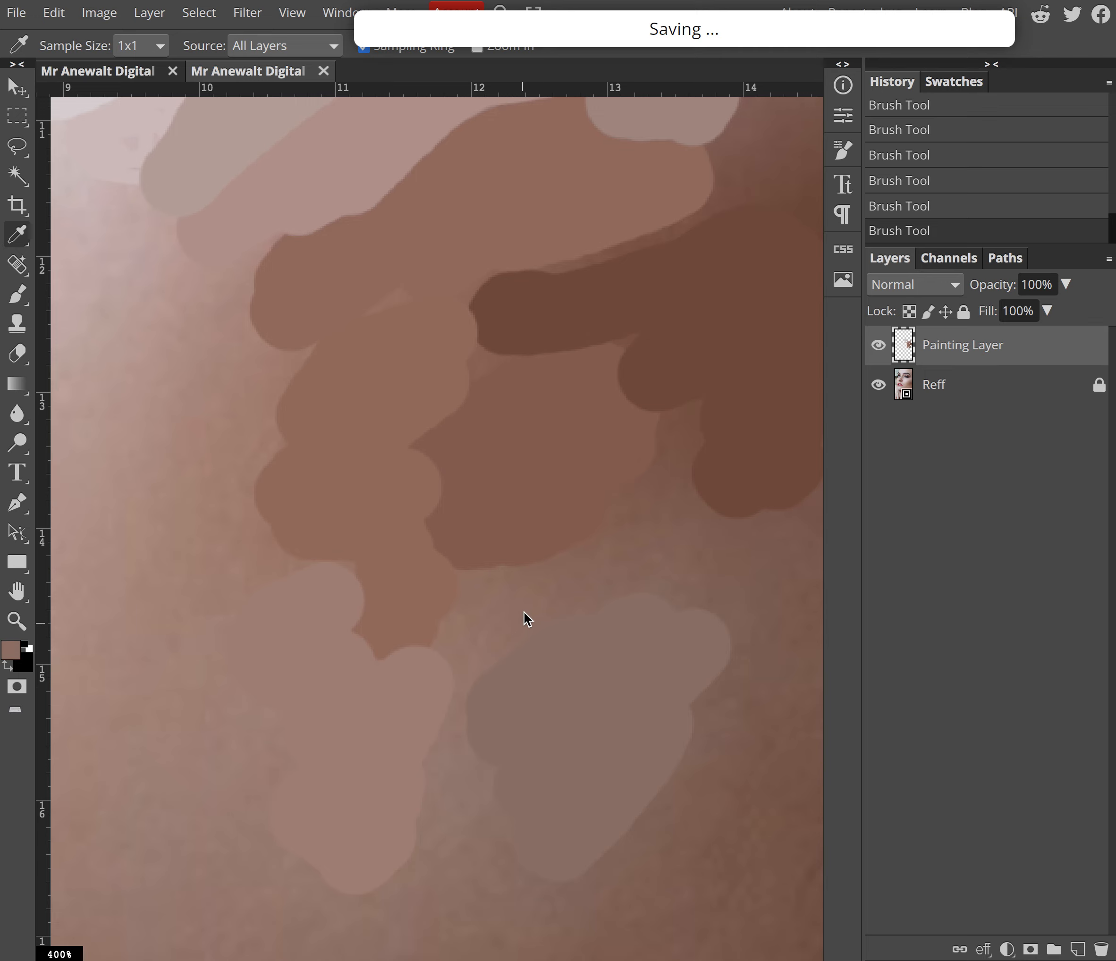
pyautogui.moveTo(463, 611)
pyautogui.mouseDown()
pyautogui.moveTo(466, 635)
pyautogui.moveTo(563, 572)
pyautogui.moveTo(724, 566)
pyautogui.mouseUp()
pyautogui.press('b')
# Step: Sample the grey-brown tone above the jawline and paint it between and below the pink and grey patches
pyautogui.scroll(-5, 630, 393)
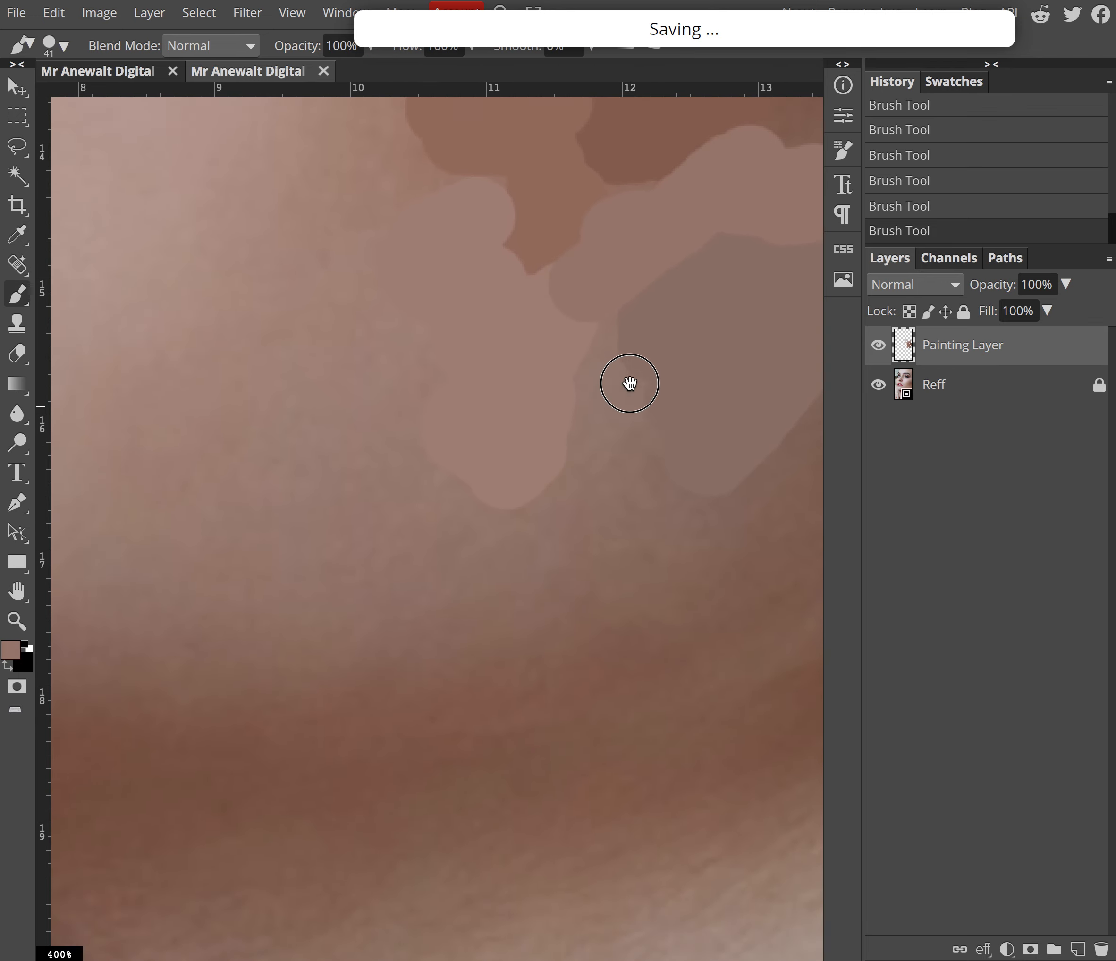
pyautogui.press('i')
pyautogui.click(589, 452)
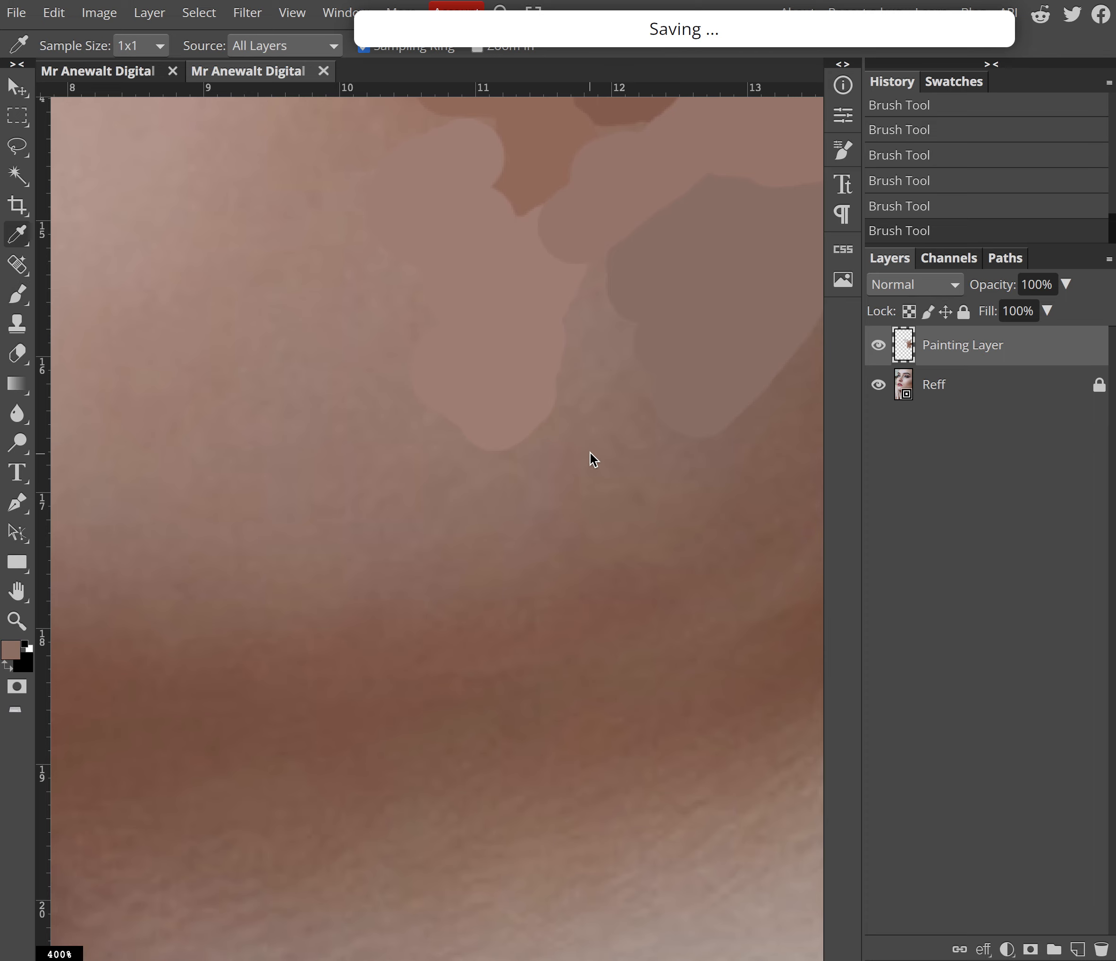
pyautogui.press('b')
pyautogui.moveTo(578, 466)
pyautogui.mouseDown()
pyautogui.moveTo(595, 441)
pyautogui.moveTo(538, 484)
pyautogui.mouseUp()
# Step: Sample the taupe skin tone on the lower cheek and paint a broad patch of it toward the jawline
pyautogui.moveTo(349, 450); pyautogui.dragTo(646, 555)
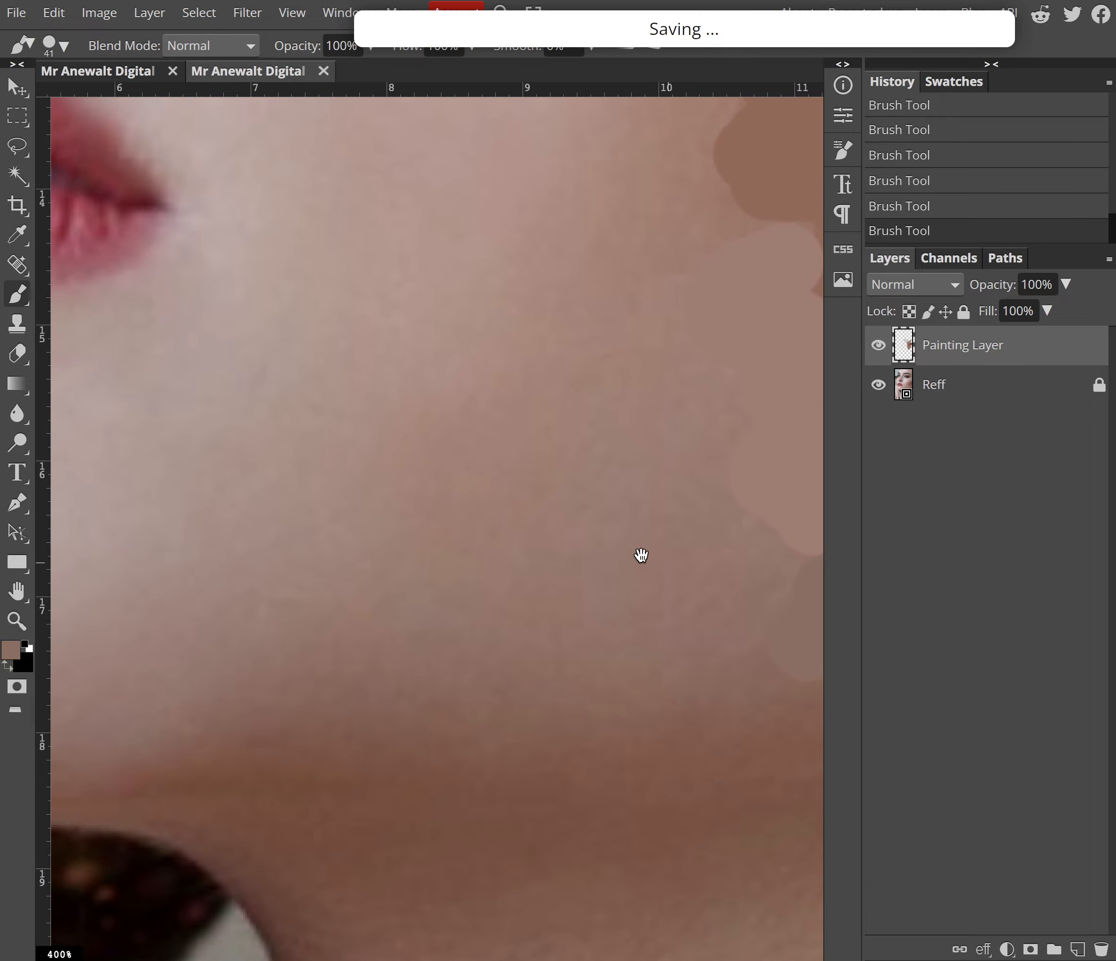
pyautogui.press('i')
pyautogui.click(602, 415)
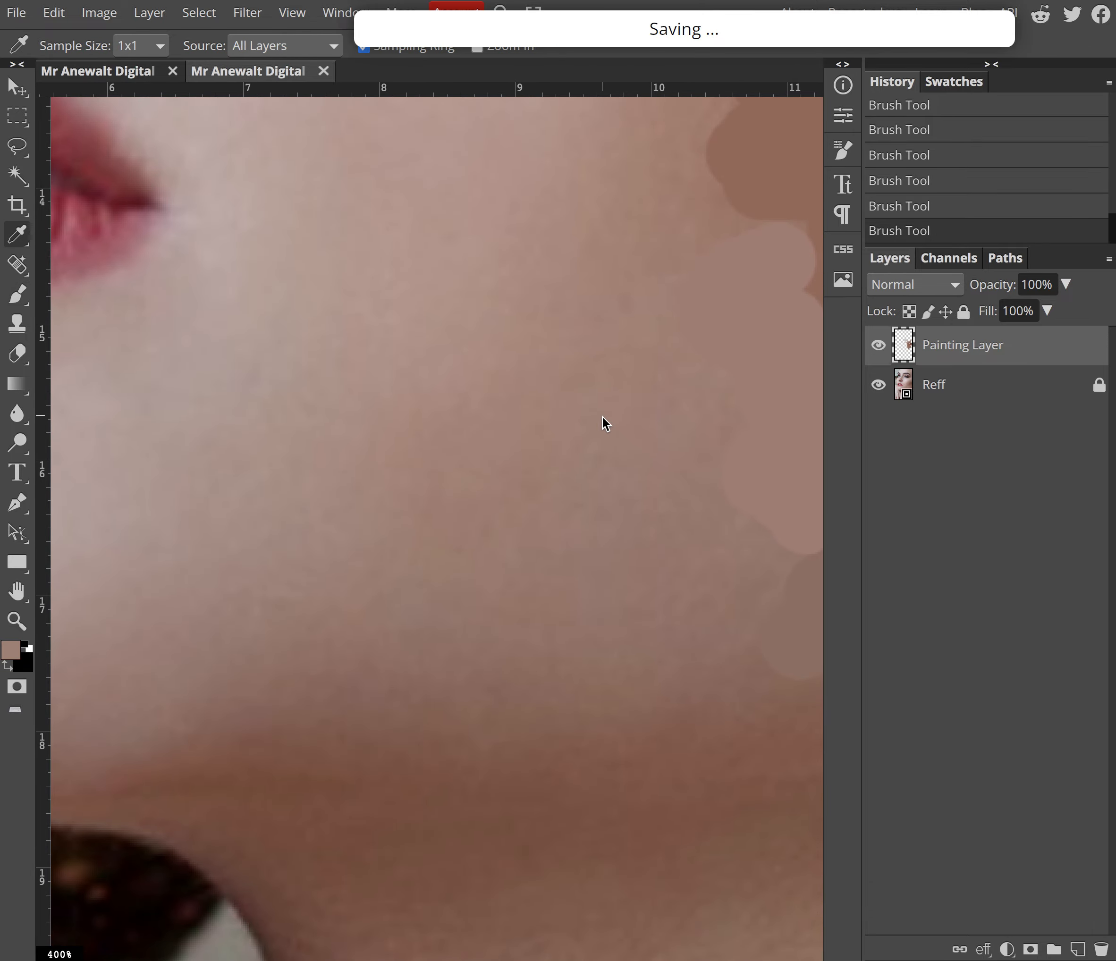
pyautogui.press('b')
pyautogui.moveTo(576, 438)
pyautogui.mouseDown()
pyautogui.moveTo(537, 454)
pyautogui.moveTo(531, 422)
pyautogui.moveTo(487, 399)
pyautogui.moveTo(544, 423)
pyautogui.moveTo(457, 403)
pyautogui.moveTo(600, 494)
pyautogui.moveTo(552, 550)
pyautogui.moveTo(596, 593)
pyautogui.mouseUp()
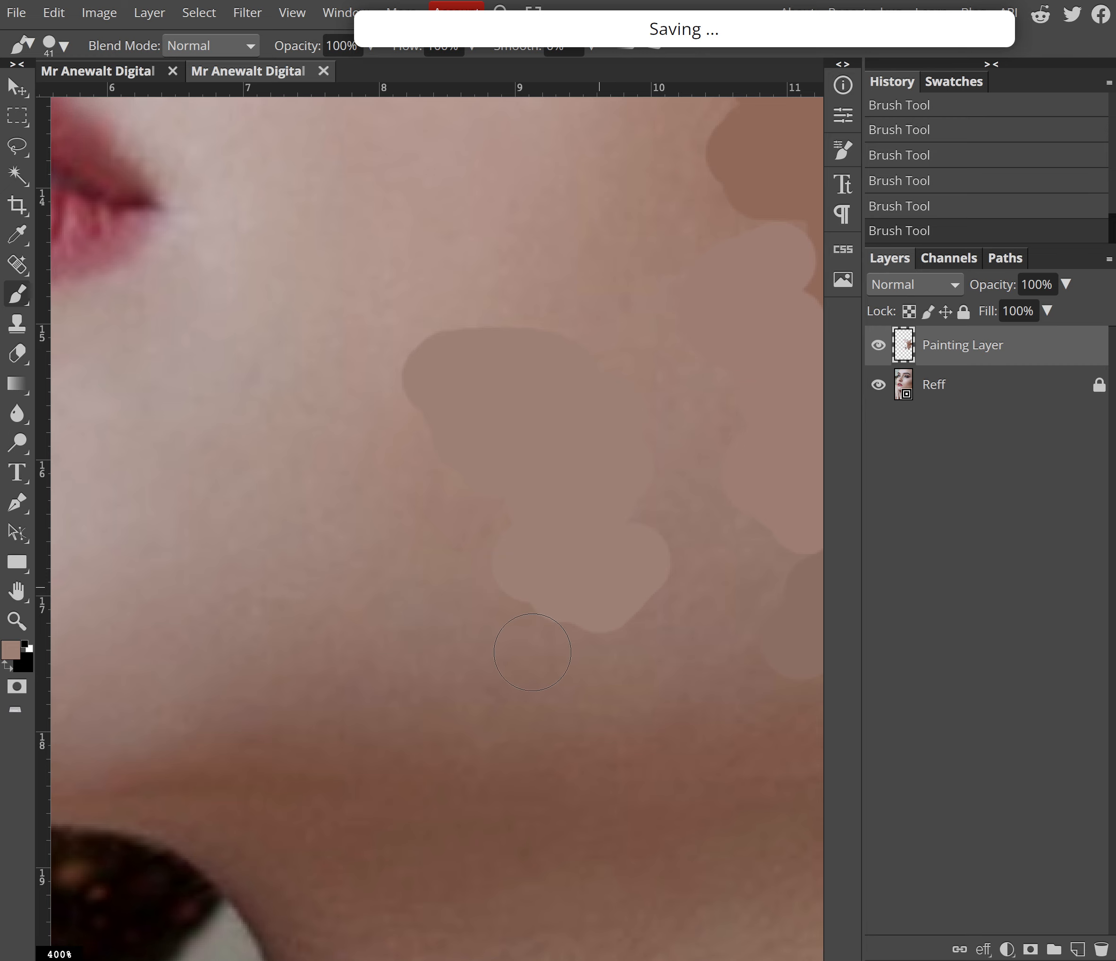
# Step: Sample the rosy brown tone in the gap beside the taupe patch and paint the gap down toward the jawline
pyautogui.moveTo(440, 598); pyautogui.dragTo(413, 689)
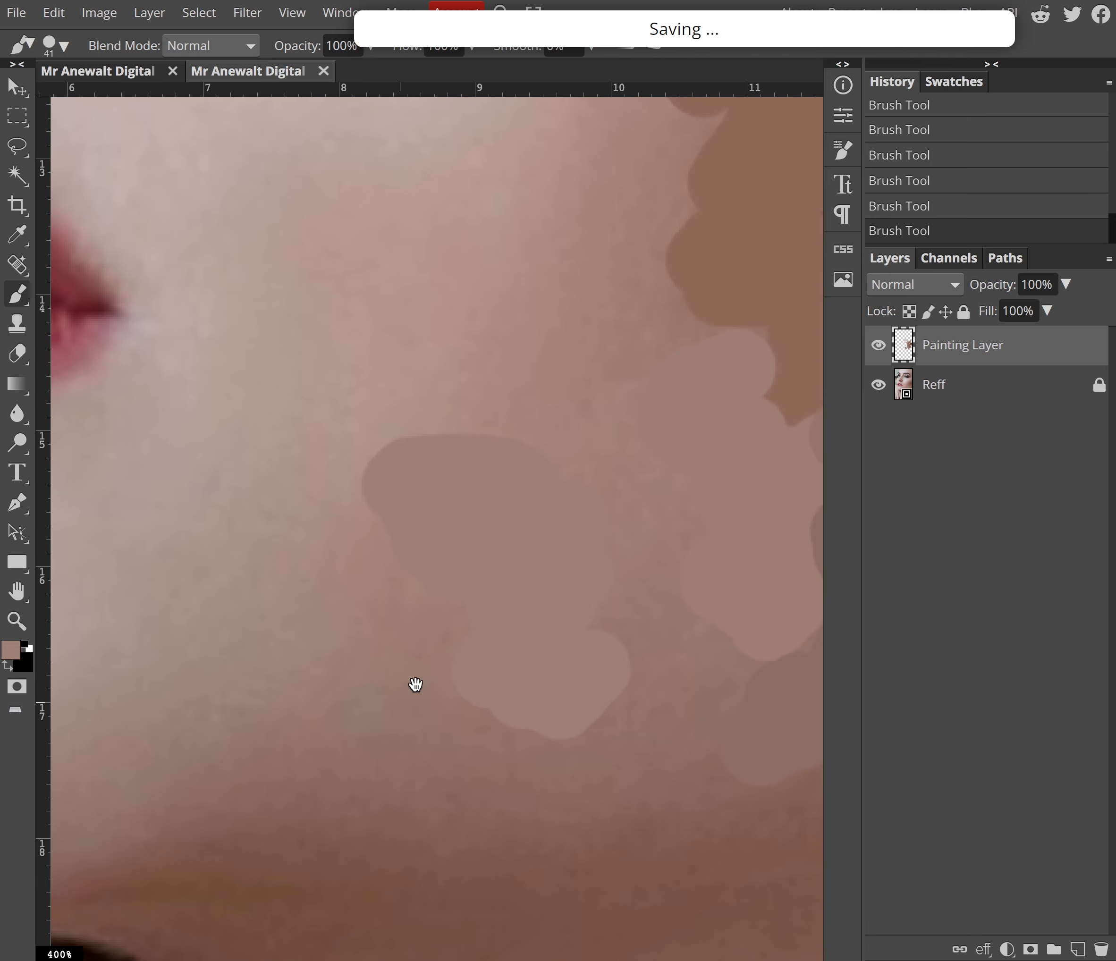
pyautogui.moveTo(386, 577); pyautogui.dragTo(423, 747)
pyautogui.moveTo(491, 618)
pyautogui.mouseDown()
pyautogui.moveTo(393, 763)
pyautogui.moveTo(282, 474)
pyautogui.moveTo(327, 605)
pyautogui.moveTo(234, 446)
pyautogui.mouseUp()
pyautogui.press('i')
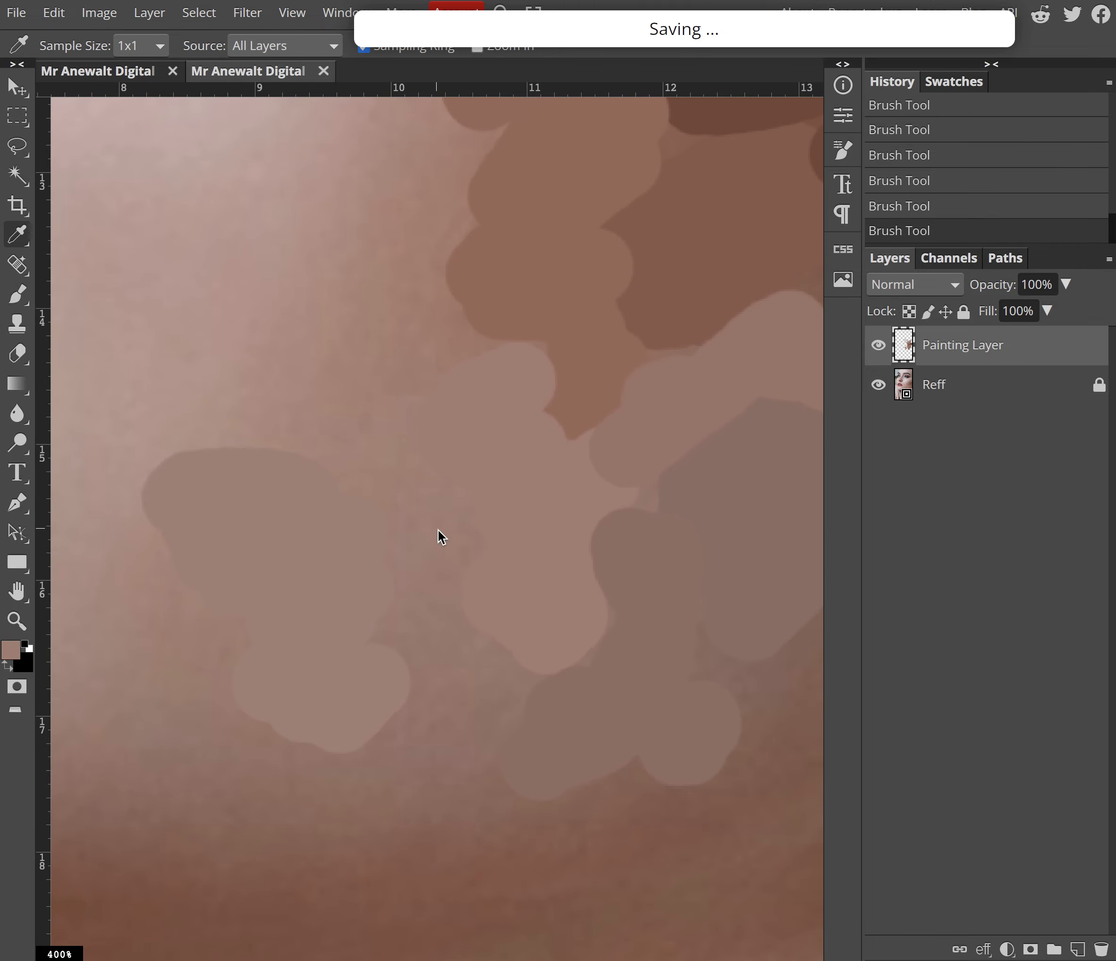
pyautogui.press('b')
pyautogui.moveTo(427, 528)
pyautogui.mouseDown()
pyautogui.moveTo(379, 497)
pyautogui.moveTo(450, 519)
pyautogui.moveTo(472, 625)
pyautogui.moveTo(501, 676)
pyautogui.moveTo(440, 748)
pyautogui.moveTo(416, 820)
pyautogui.mouseUp()
# Step: Sample the peach-pink tone of the mid cheek and paint a tall band from the diagonal bands down to the taupe patch
pyautogui.moveTo(274, 252)
pyautogui.mouseDown()
pyautogui.moveTo(304, 568)
pyautogui.moveTo(268, 579)
pyautogui.moveTo(293, 539)
pyautogui.moveTo(272, 634)
pyautogui.moveTo(322, 688)
pyautogui.moveTo(288, 742)
pyautogui.moveTo(341, 497)
pyautogui.moveTo(405, 323)
pyautogui.moveTo(304, 426)
pyautogui.moveTo(233, 654)
pyautogui.moveTo(238, 774)
pyautogui.mouseUp()
pyautogui.press('i')
pyautogui.press('b')
pyautogui.moveTo(259, 460); pyautogui.dragTo(456, 523)
# Step: Sample the pale pink skin tone between nose and cheek and paint a tall band along the peach band's inner side
pyautogui.press('i')
pyautogui.click(373, 441)
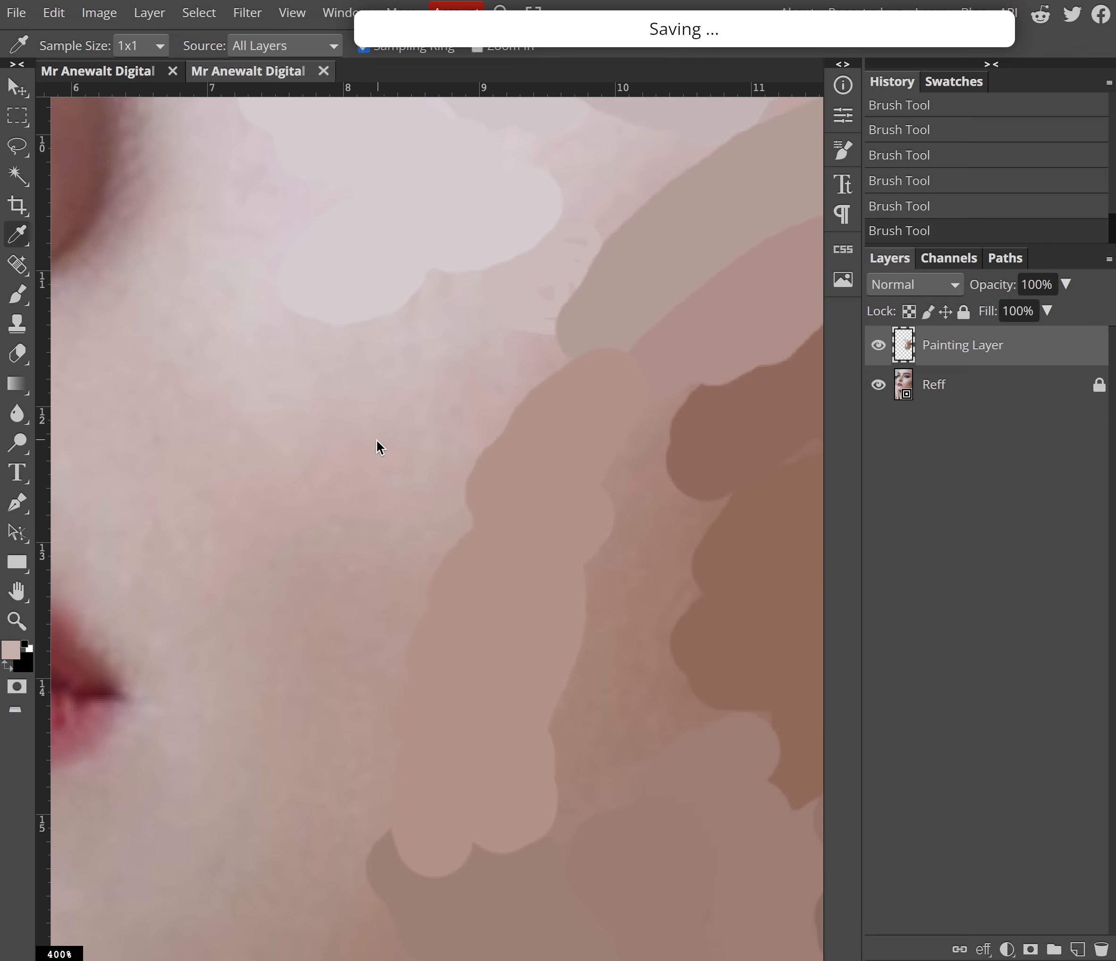
pyautogui.press('b')
pyautogui.moveTo(378, 436)
pyautogui.mouseDown()
pyautogui.moveTo(463, 369)
pyautogui.moveTo(387, 515)
pyautogui.moveTo(433, 501)
pyautogui.moveTo(371, 787)
pyautogui.moveTo(346, 471)
pyautogui.moveTo(447, 377)
pyautogui.moveTo(528, 357)
pyautogui.moveTo(423, 368)
pyautogui.mouseUp()
# Step: Sample the warm brown between the peach band and the brown shadow patches and paint over that gap
pyautogui.moveTo(533, 707)
pyautogui.mouseDown()
pyautogui.moveTo(339, 538)
pyautogui.moveTo(290, 513)
pyautogui.mouseUp()
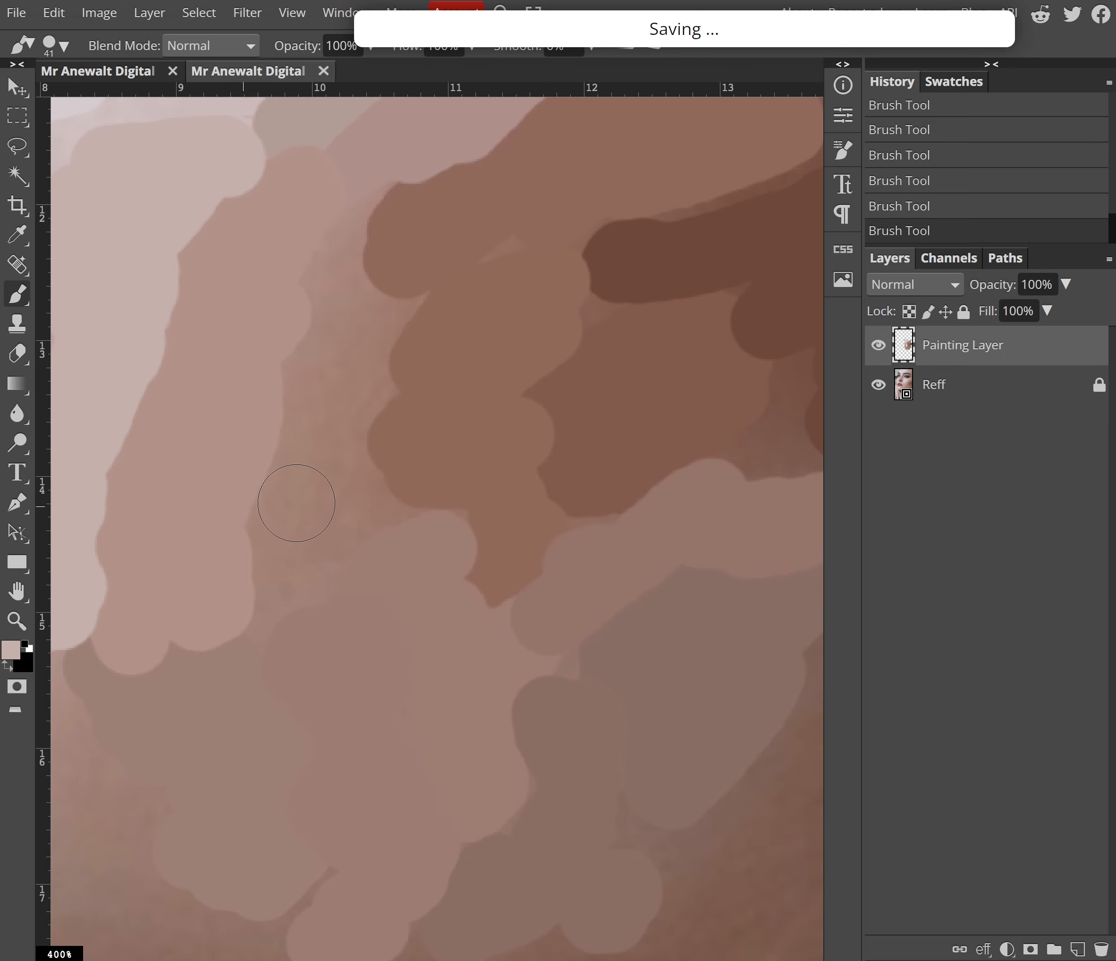
pyautogui.press('i')
pyautogui.click(329, 491)
pyautogui.press('b')
pyautogui.moveTo(333, 469)
pyautogui.mouseDown()
pyautogui.moveTo(369, 324)
pyautogui.moveTo(366, 214)
pyautogui.moveTo(301, 530)
pyautogui.moveTo(267, 573)
pyautogui.moveTo(384, 519)
pyautogui.moveTo(363, 505)
pyautogui.mouseUp()
# Step: Sample the greyish beige skin tone below the mouth corner and paint a patch from the mouth corner toward the chin
pyautogui.moveTo(252, 563); pyautogui.dragTo(459, 562)
pyautogui.moveTo(102, 793); pyautogui.dragTo(433, 559)
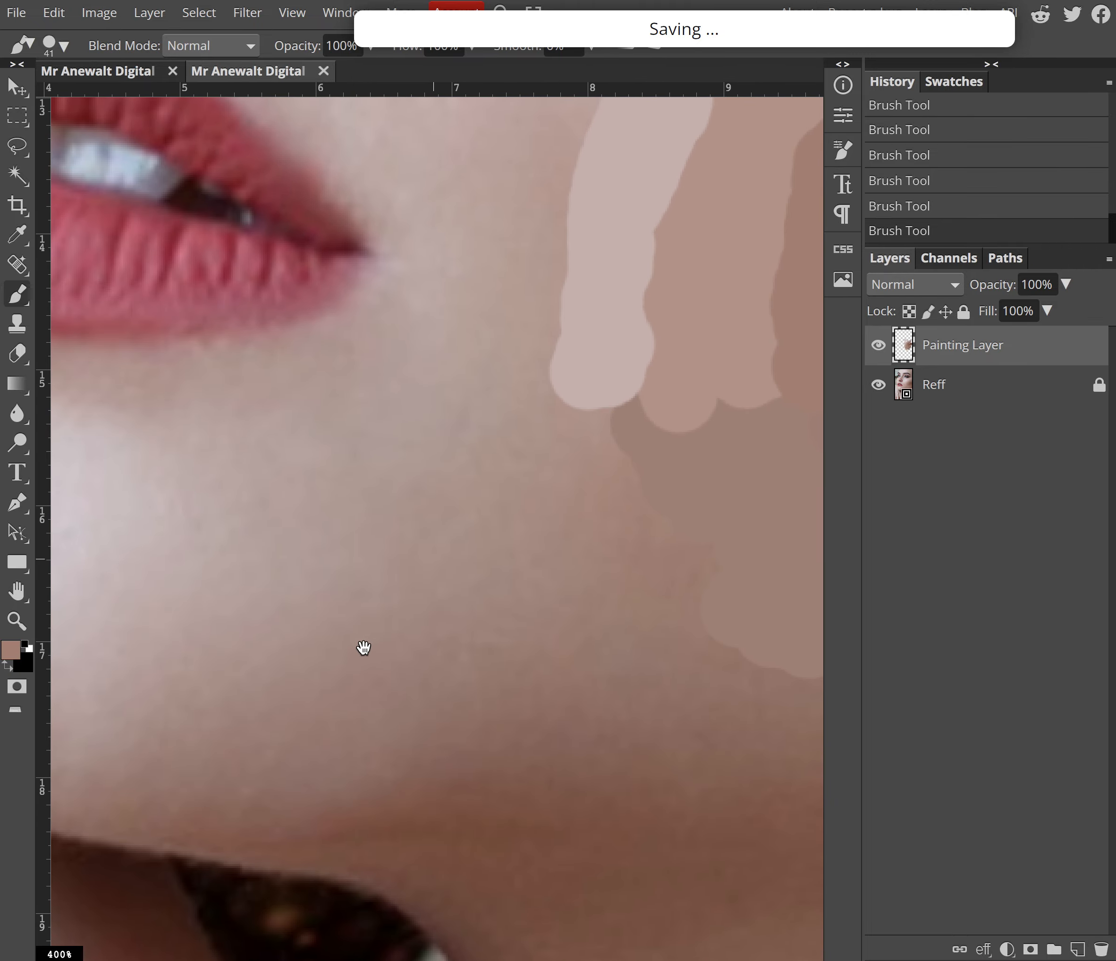
pyautogui.press('i')
pyautogui.click(406, 500)
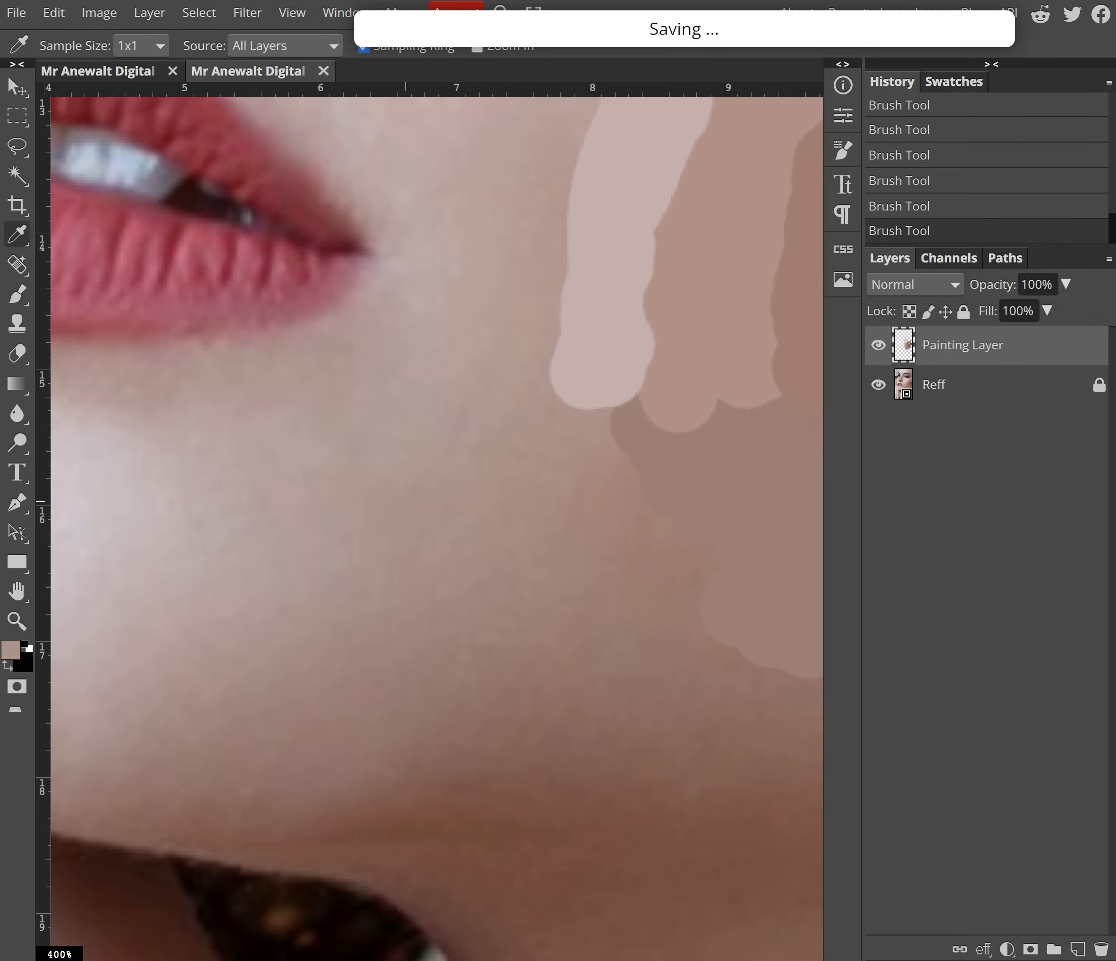
pyautogui.press('b')
pyautogui.moveTo(345, 503)
pyautogui.mouseDown()
pyautogui.moveTo(401, 553)
pyautogui.moveTo(431, 501)
pyautogui.moveTo(473, 309)
pyautogui.moveTo(426, 582)
pyautogui.moveTo(356, 576)
pyautogui.moveTo(436, 638)
pyautogui.mouseUp()
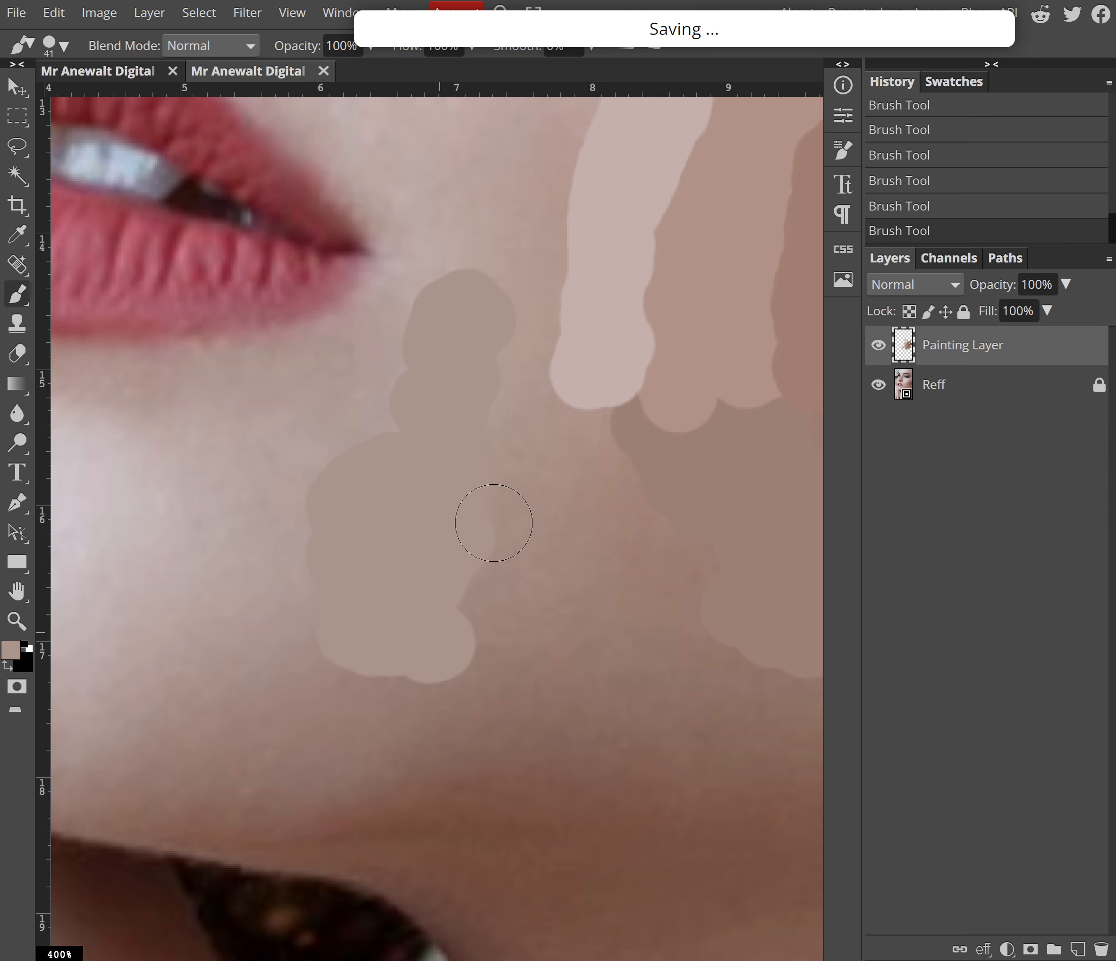
# Step: Sample the rosy beige tone next to the chin patch and paint the area between it and the taupe cheek patch
pyautogui.press('i')
pyautogui.click(570, 434)
pyautogui.press('b')
pyautogui.moveTo(562, 420)
pyautogui.mouseDown()
pyautogui.moveTo(560, 443)
pyautogui.moveTo(509, 408)
pyautogui.moveTo(526, 318)
pyautogui.moveTo(498, 547)
pyautogui.moveTo(510, 582)
pyautogui.moveTo(589, 605)
pyautogui.moveTo(534, 495)
pyautogui.moveTo(613, 473)
pyautogui.moveTo(674, 663)
pyautogui.moveTo(650, 568)
pyautogui.moveTo(567, 392)
pyautogui.mouseUp()
# Step: Sample the dark brown jawline shadow and paint a patch of it beneath the rosy beige and chin patches
pyautogui.moveTo(474, 710); pyautogui.dragTo(344, 448)
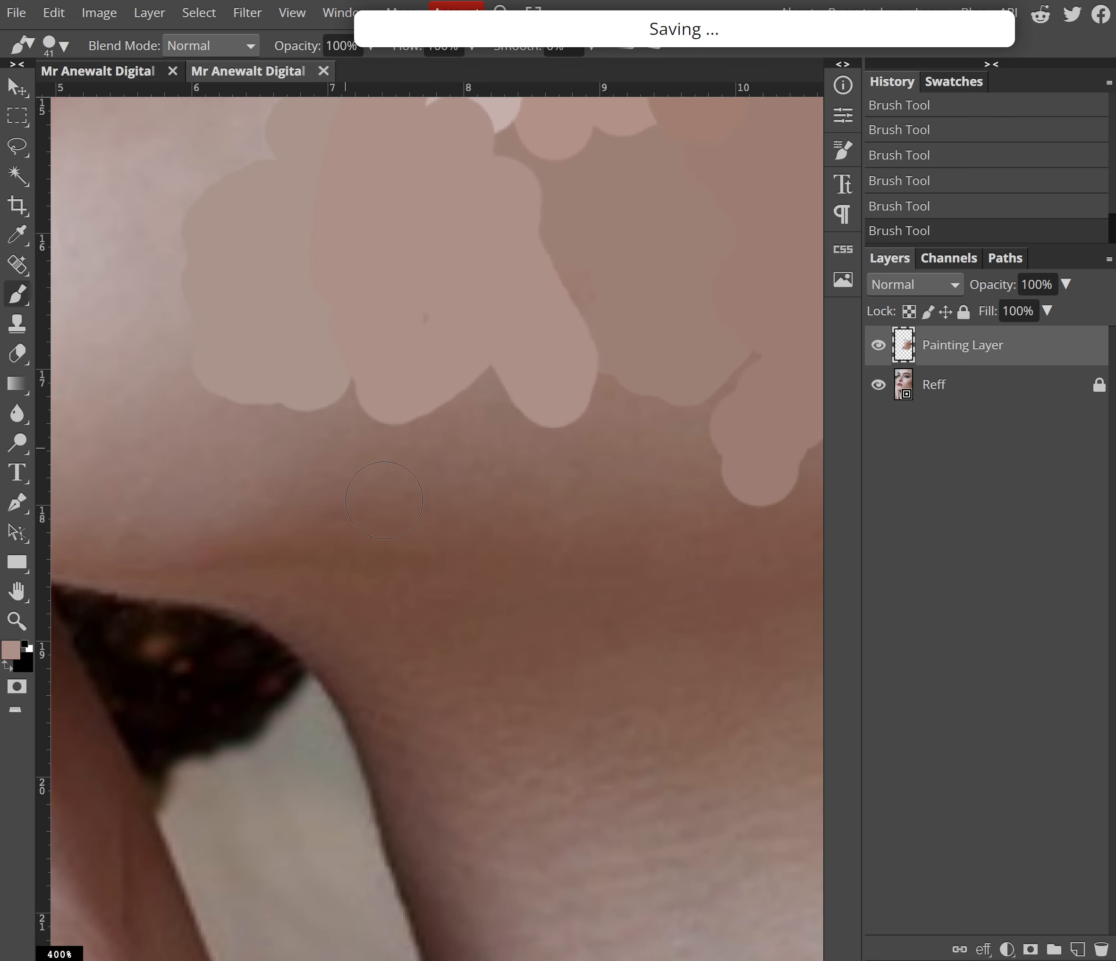
pyautogui.press('i')
pyautogui.click(485, 520)
pyautogui.press('b')
pyautogui.moveTo(471, 466)
pyautogui.mouseDown()
pyautogui.moveTo(505, 424)
pyautogui.moveTo(560, 506)
pyautogui.moveTo(421, 502)
pyautogui.moveTo(590, 536)
pyautogui.moveTo(541, 464)
pyautogui.mouseUp()
# Step: Toggle the visibility of the Reff layer to examine the painted face patches on their own
pyautogui.scroll(-10, 398, 412)
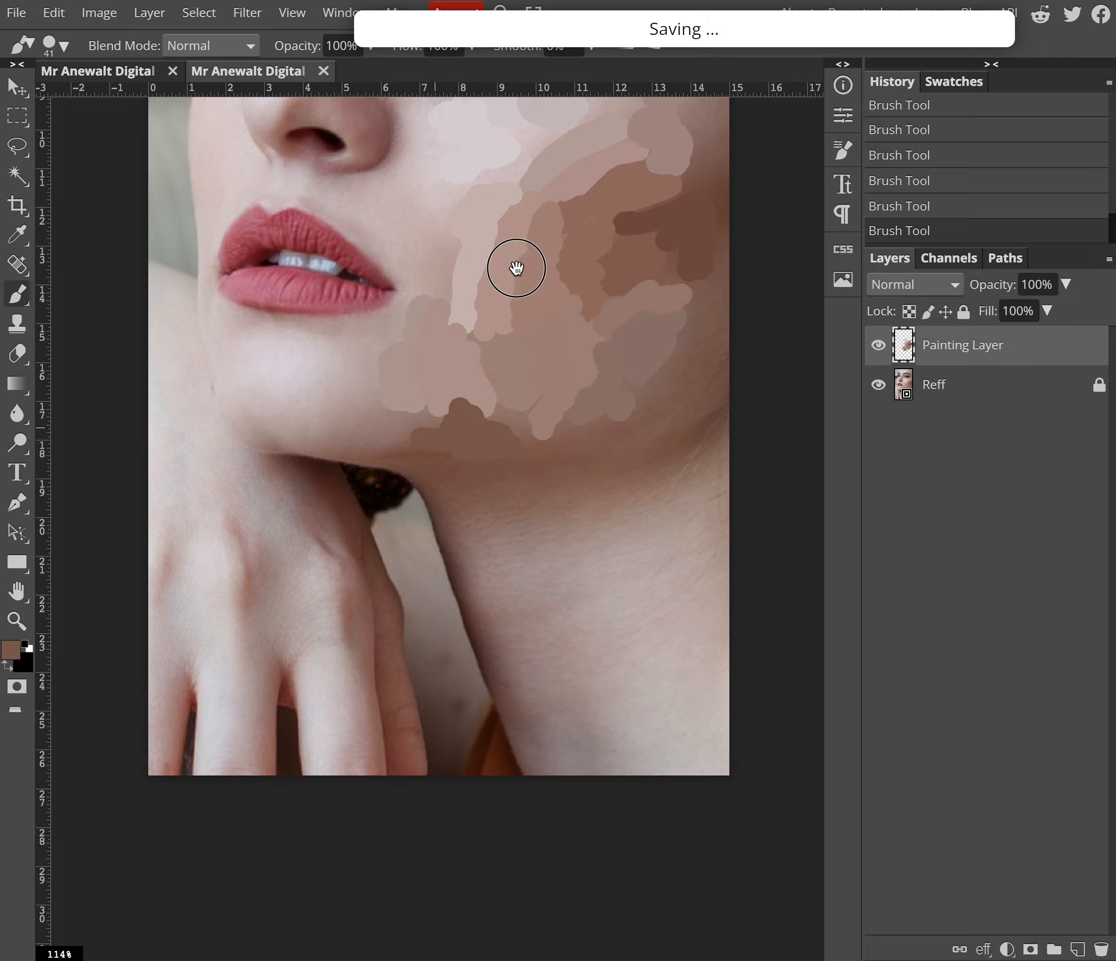
pyautogui.moveTo(516, 268); pyautogui.dragTo(492, 517)
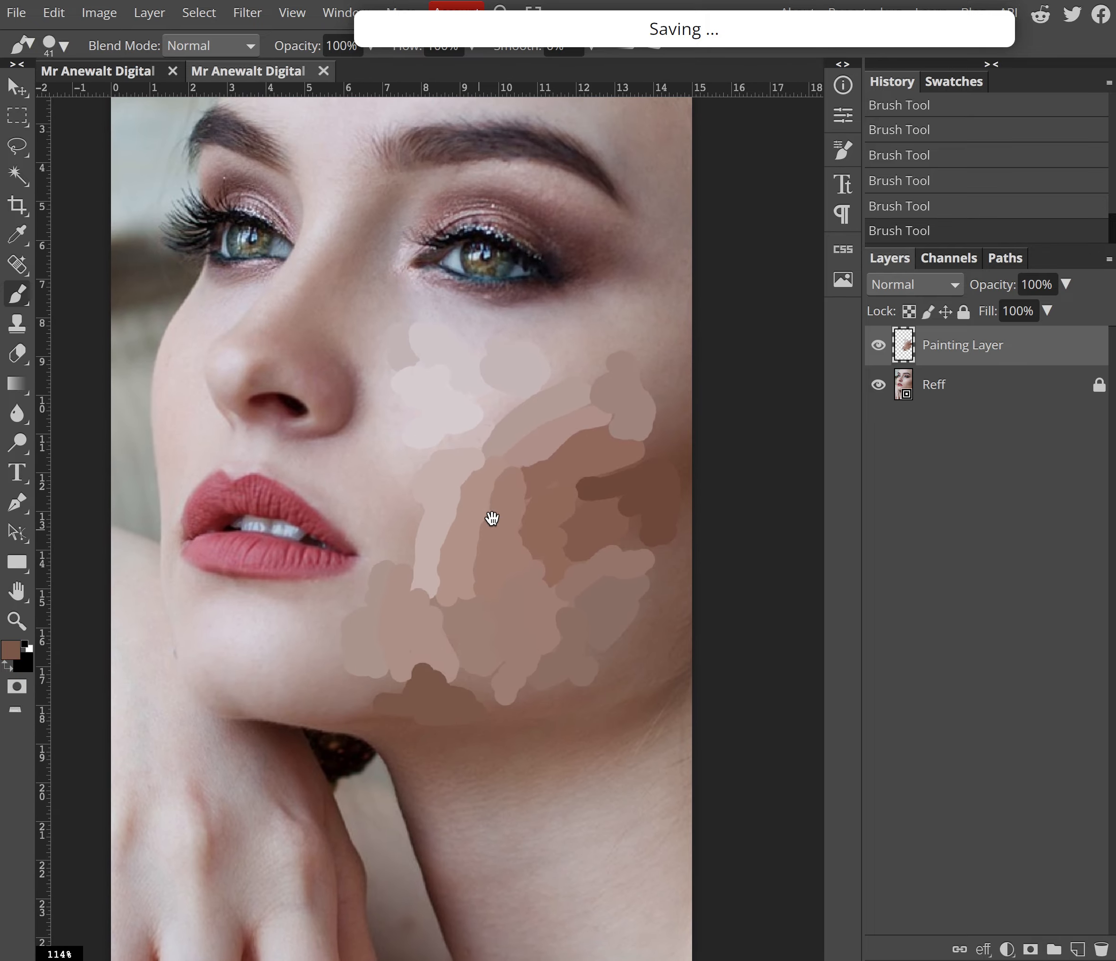
pyautogui.click(879, 385)
pyautogui.click(879, 385)
pyautogui.click(879, 385)
pyautogui.click(878, 385)
pyautogui.click(878, 385)
# Step: Zoom in on the eye above the painted cheek and set the brush size to 6 px
pyautogui.click(458, 286)
pyautogui.click(464, 283)
pyautogui.click(473, 252)
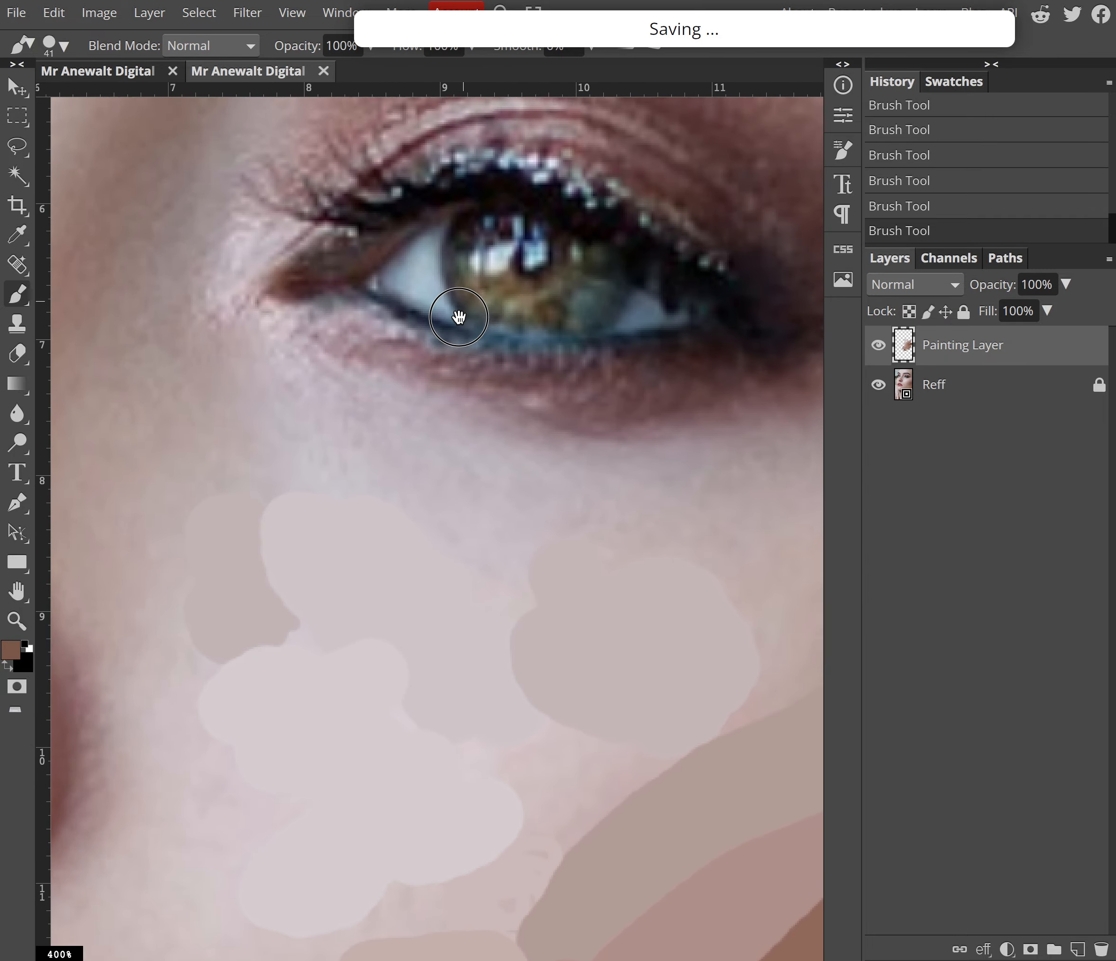
pyautogui.keyDown('ctrl'); pyautogui.click(441, 389); pyautogui.keyUp('ctrl')
pyautogui.keyDown('ctrl'); pyautogui.click(442, 386); pyautogui.keyUp('ctrl')
pyautogui.moveTo(483, 384); pyautogui.dragTo(391, 461)
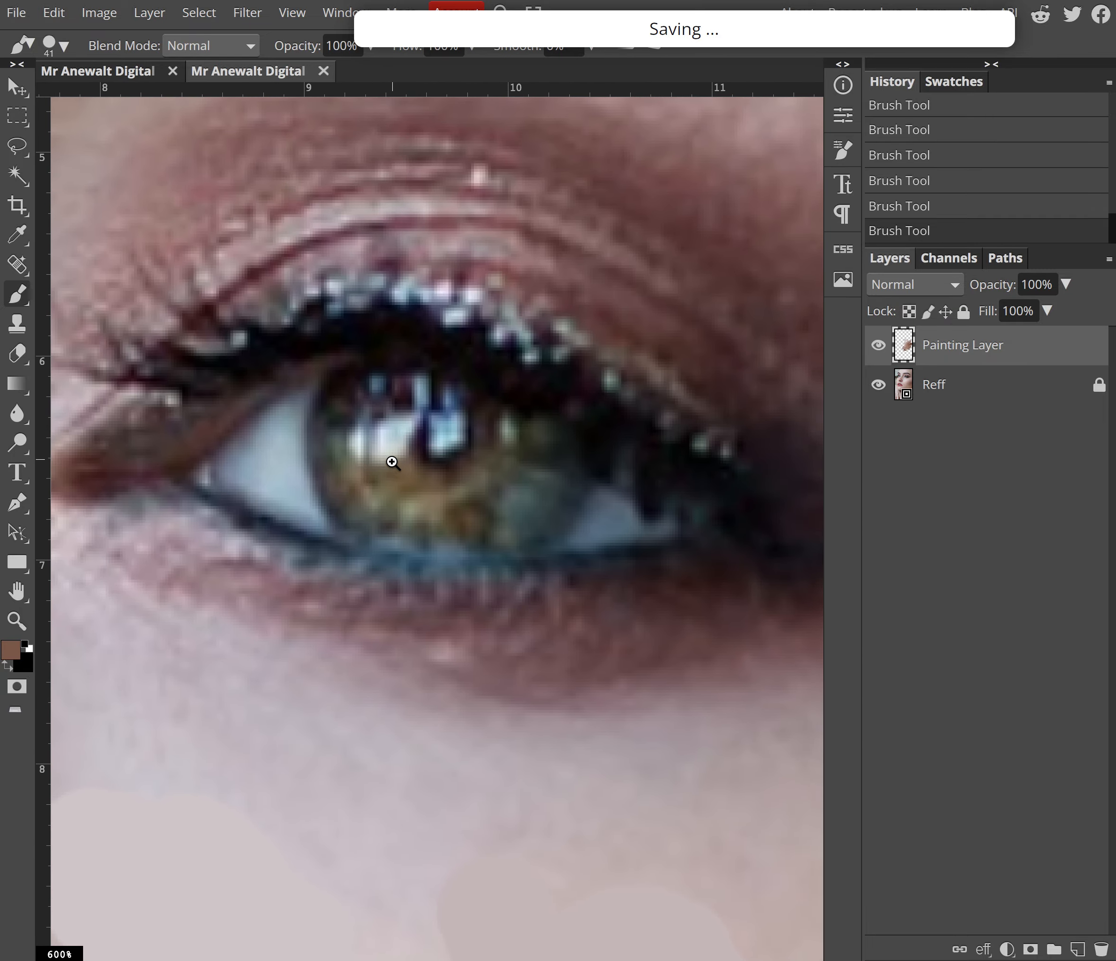
pyautogui.keyDown('alt'); pyautogui.click(398, 467); pyautogui.keyUp('alt')
pyautogui.click(57, 46)
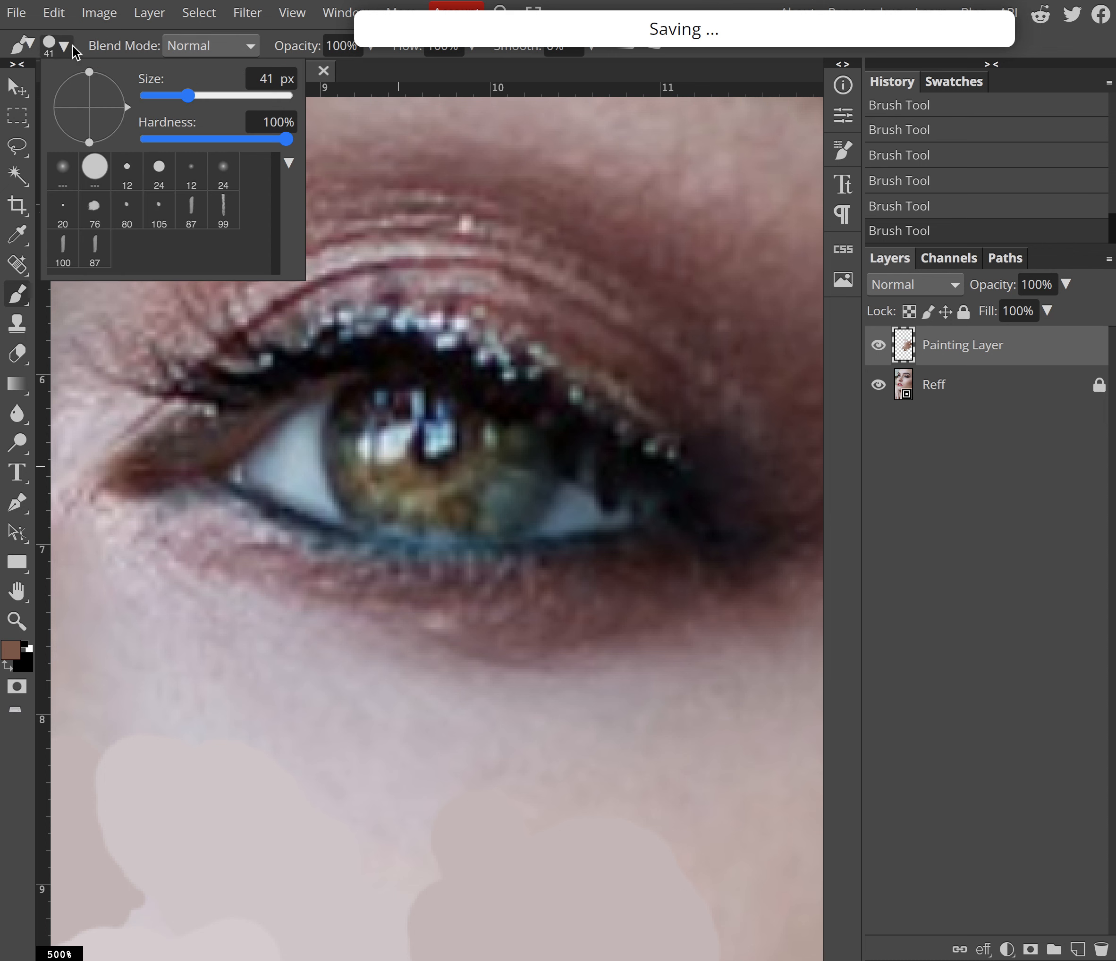
pyautogui.moveTo(188, 95); pyautogui.dragTo(165, 95)
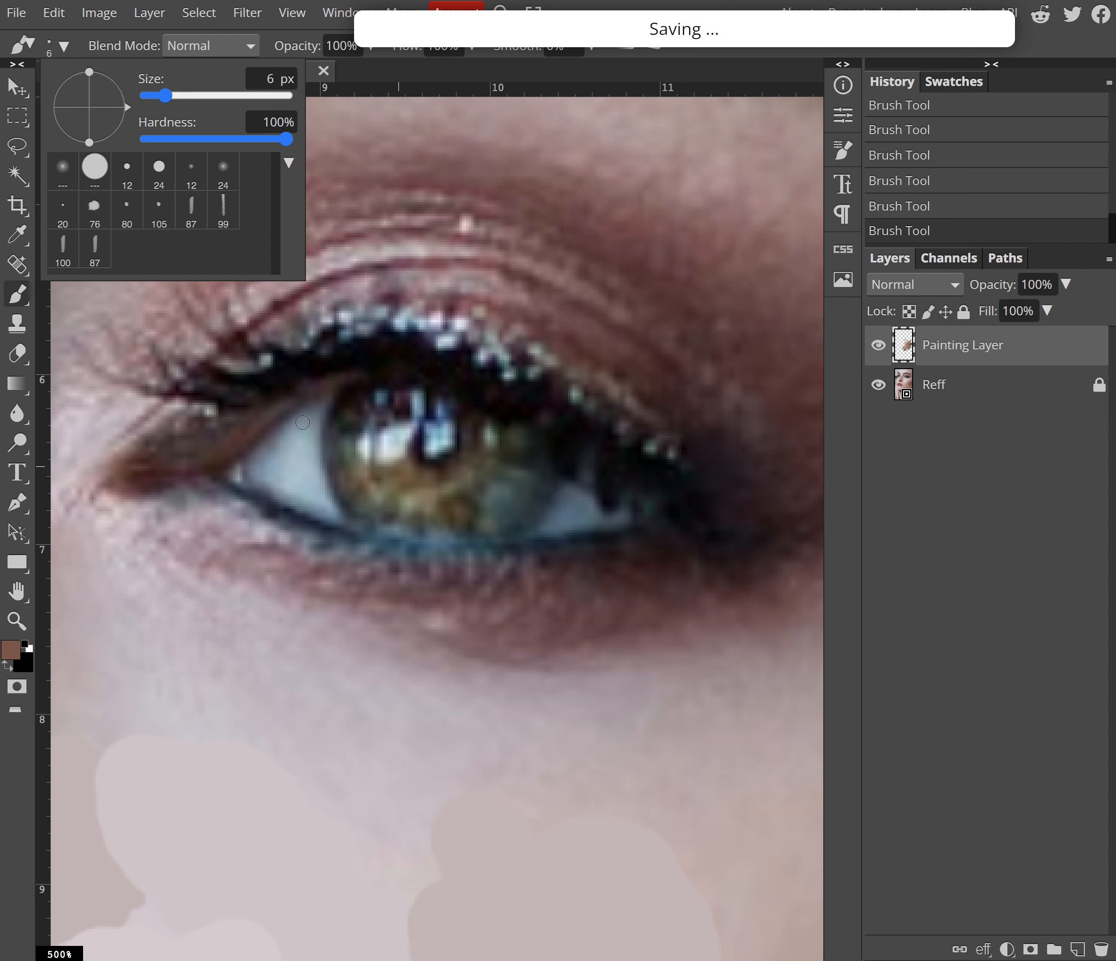
pyautogui.click(287, 438)
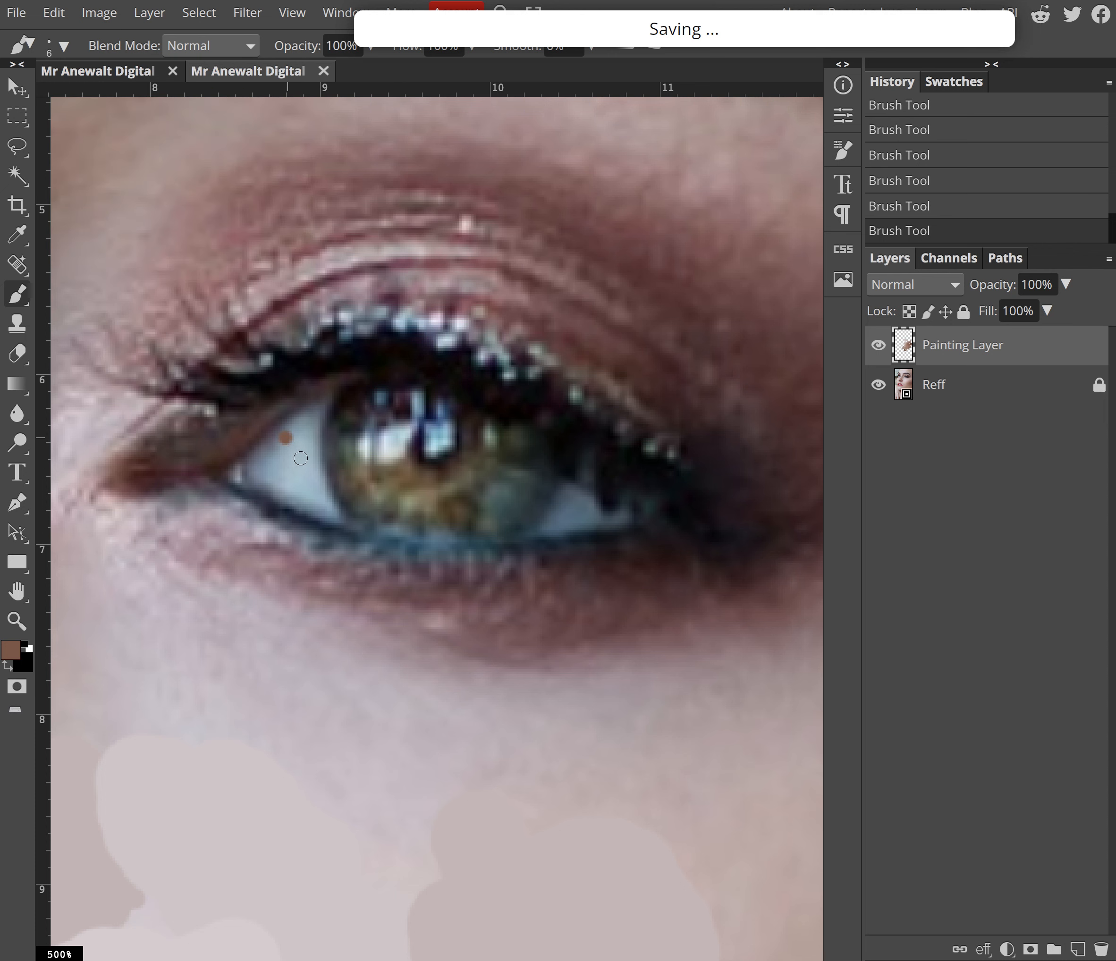
pyautogui.hotkey('ctrl', 'z')
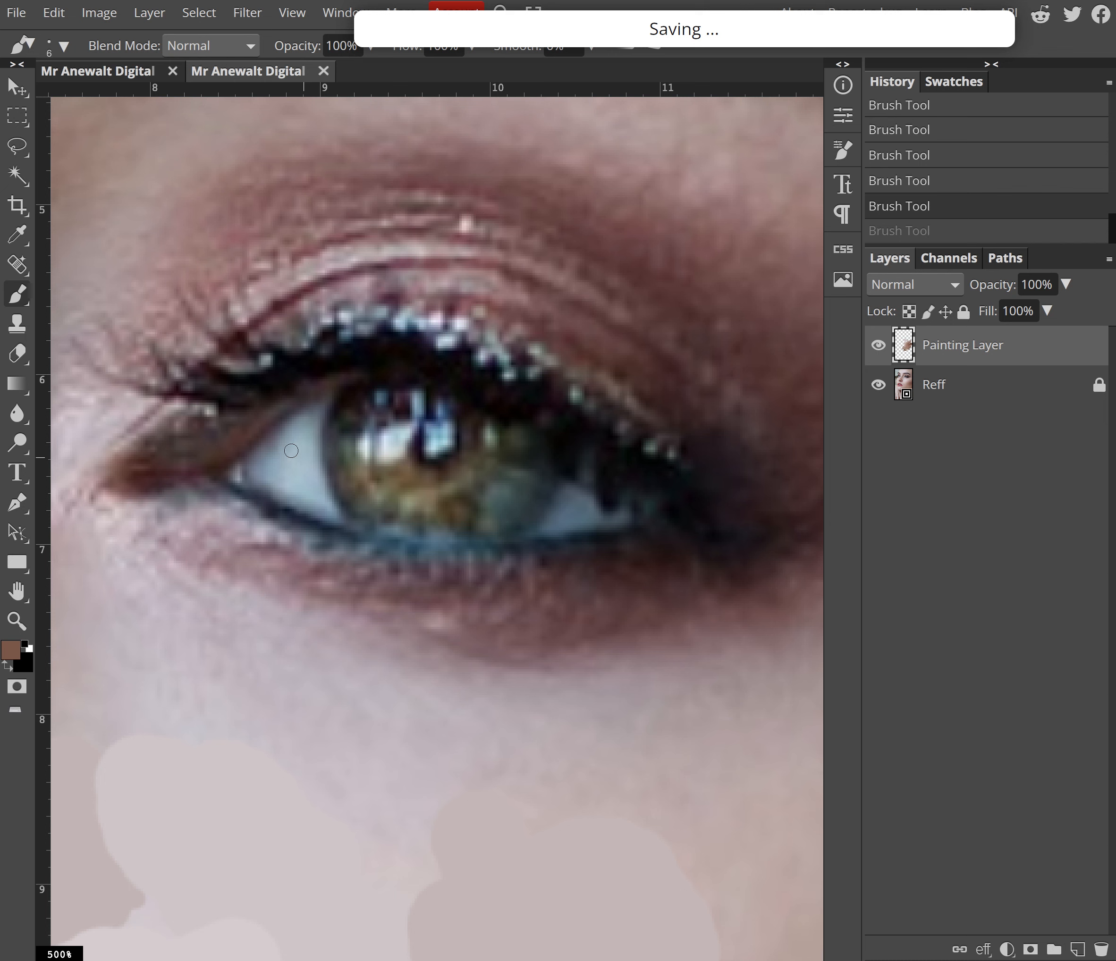
# Step: Sample the pale blue-grey of the eye's white and fill the inner white of the eye with it
pyautogui.press('i')
pyautogui.click(290, 452)
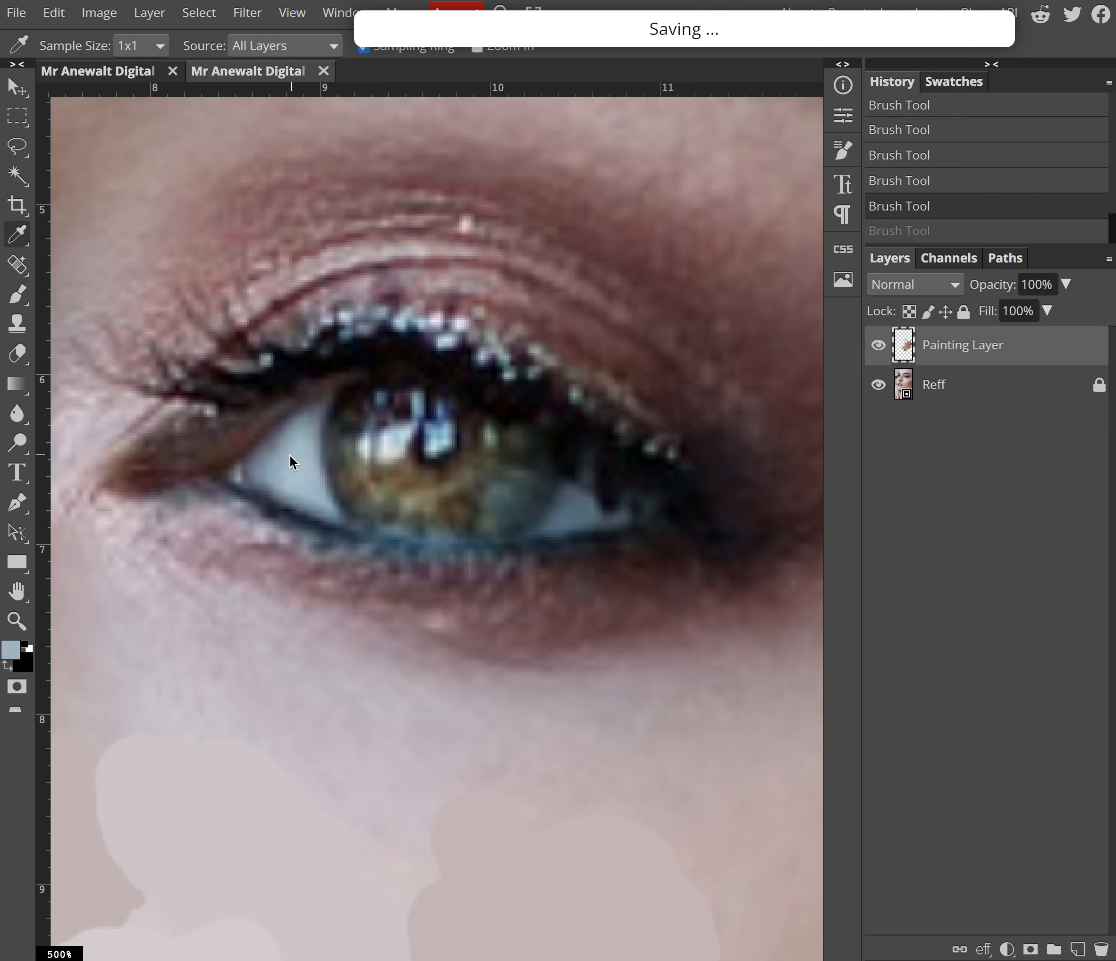
pyautogui.press('b')
pyautogui.moveTo(317, 407)
pyautogui.mouseDown()
pyautogui.moveTo(248, 472)
pyautogui.moveTo(316, 508)
pyautogui.moveTo(294, 425)
pyautogui.moveTo(276, 468)
pyautogui.moveTo(295, 495)
pyautogui.moveTo(308, 424)
pyautogui.moveTo(312, 473)
pyautogui.moveTo(331, 496)
pyautogui.mouseUp()
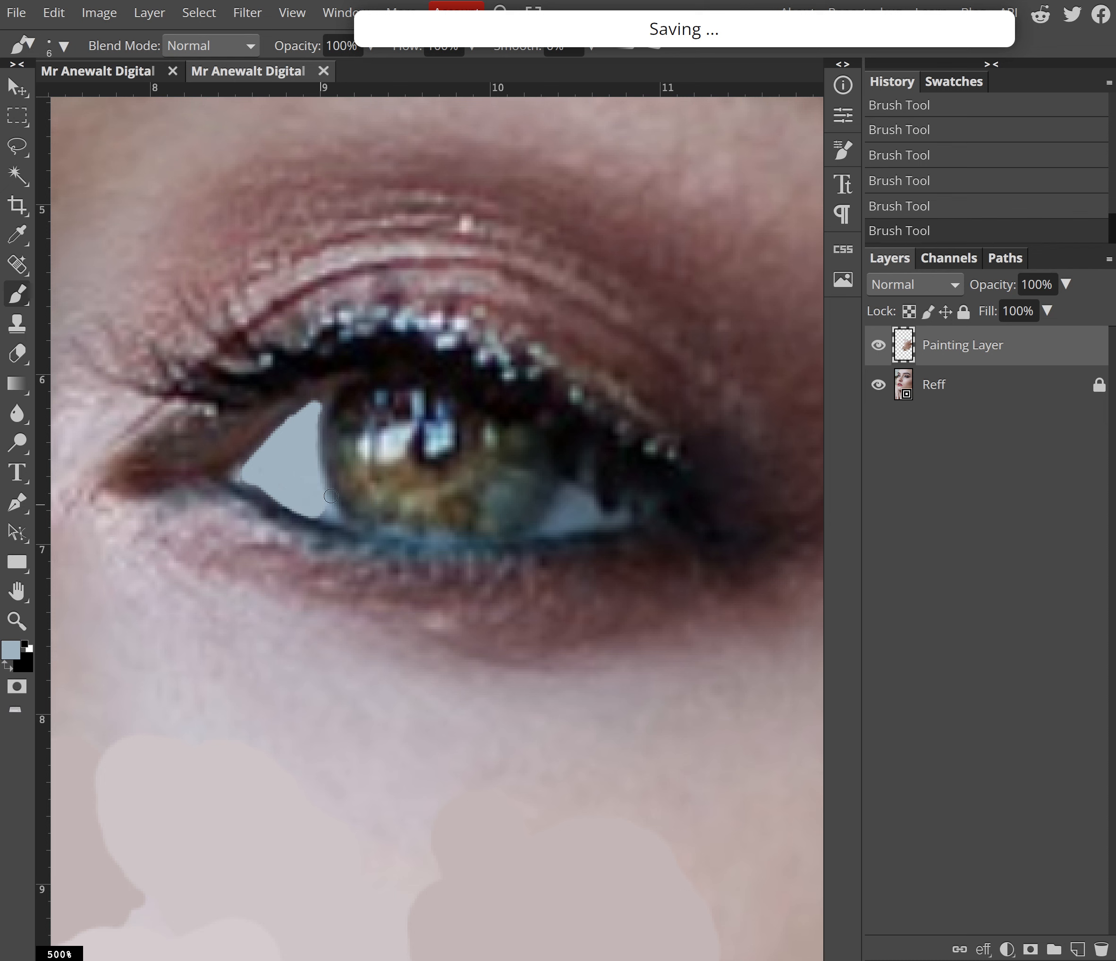
# Step: Sample the brown of the iris and paint its inner side and lower edge
pyautogui.press('i')
pyautogui.click(358, 484)
pyautogui.press('b')
pyautogui.moveTo(348, 482); pyautogui.dragTo(358, 432)
pyautogui.moveTo(443, 511)
pyautogui.mouseDown()
pyautogui.moveTo(382, 490)
pyautogui.moveTo(439, 515)
pyautogui.mouseUp()
# Step: Sample the dark blue at the top of the iris and paint a curved stroke along its upper edge
pyautogui.press('i')
pyautogui.click(381, 394)
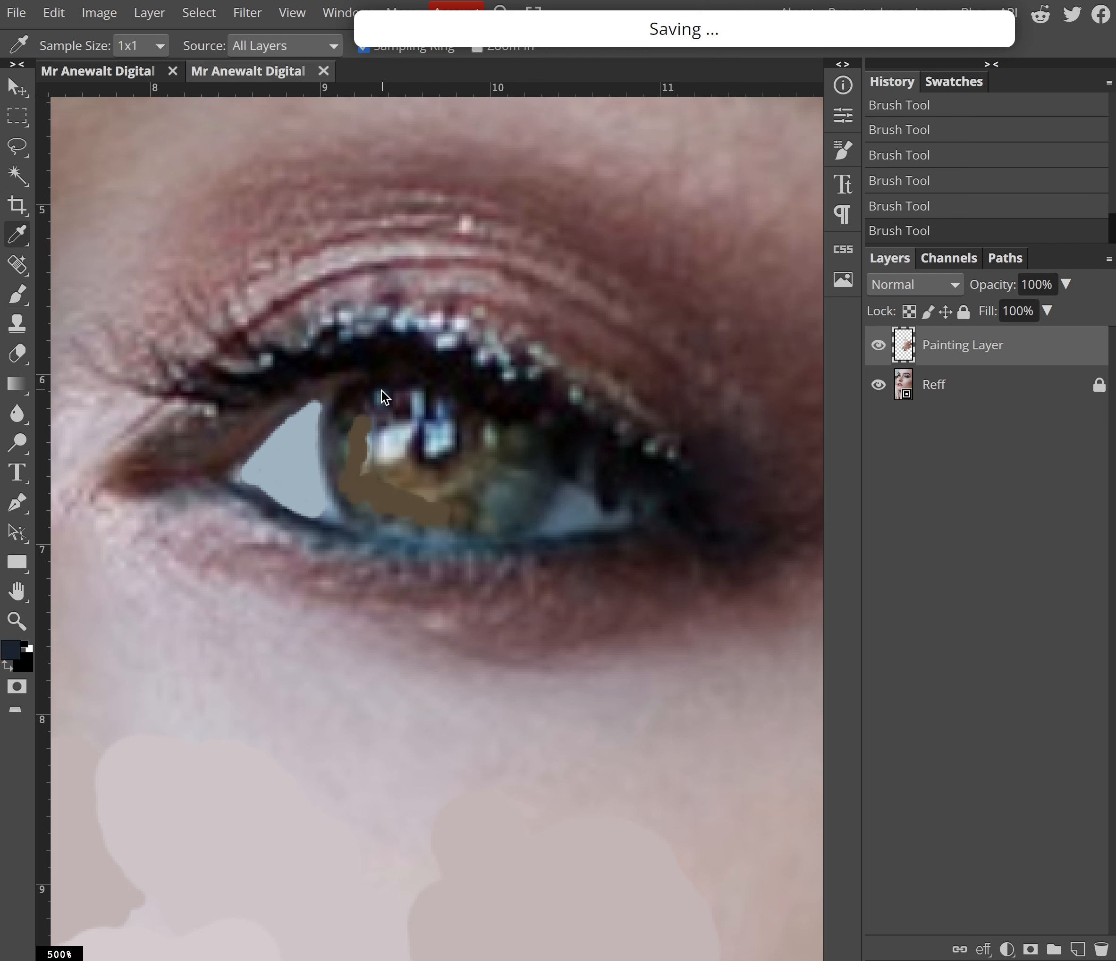
pyautogui.press('b')
pyautogui.moveTo(349, 396)
pyautogui.mouseDown()
pyautogui.moveTo(438, 389)
pyautogui.moveTo(509, 432)
pyautogui.mouseUp()
# Step: Sample the near-black of the upper lash line and paint a thick curved stroke along it above the iris
pyautogui.press('i')
pyautogui.click(379, 372)
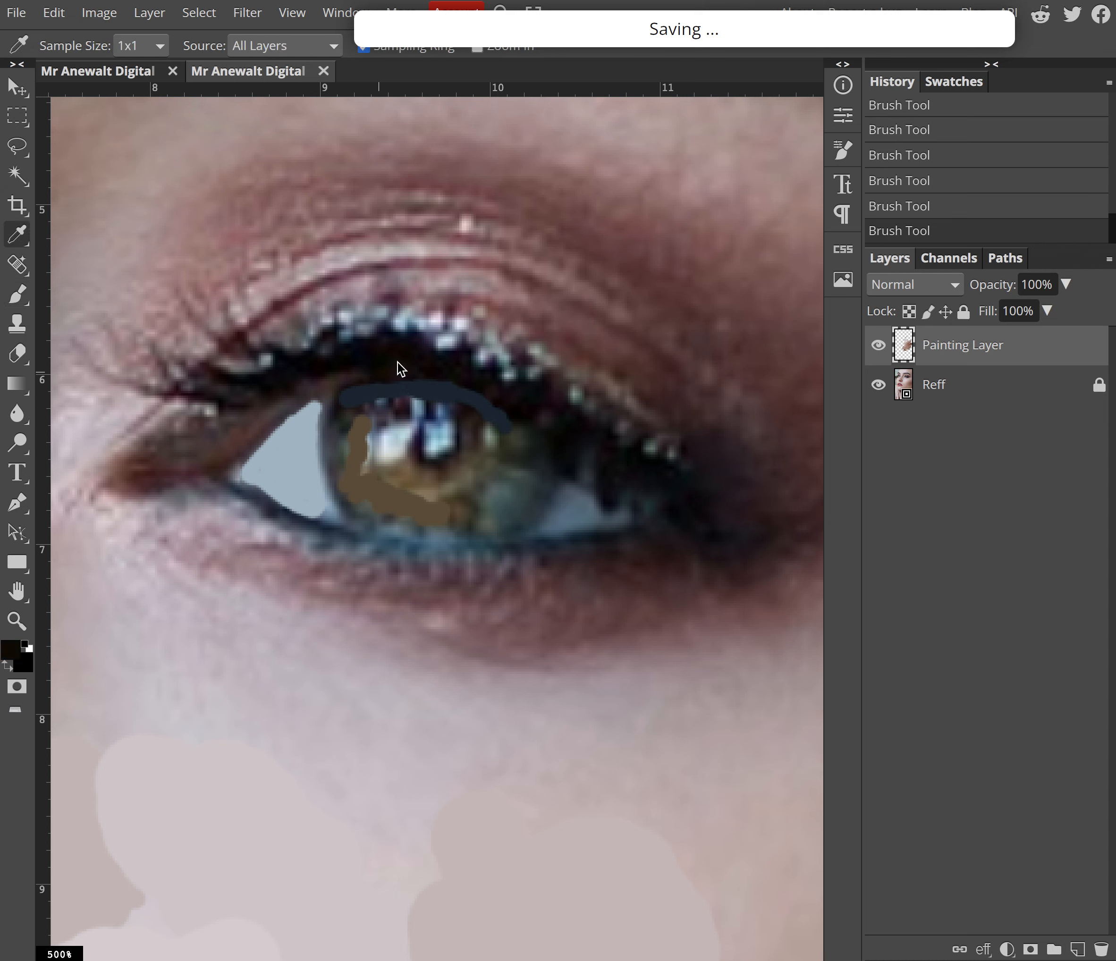
pyautogui.click(399, 360)
pyautogui.press('b')
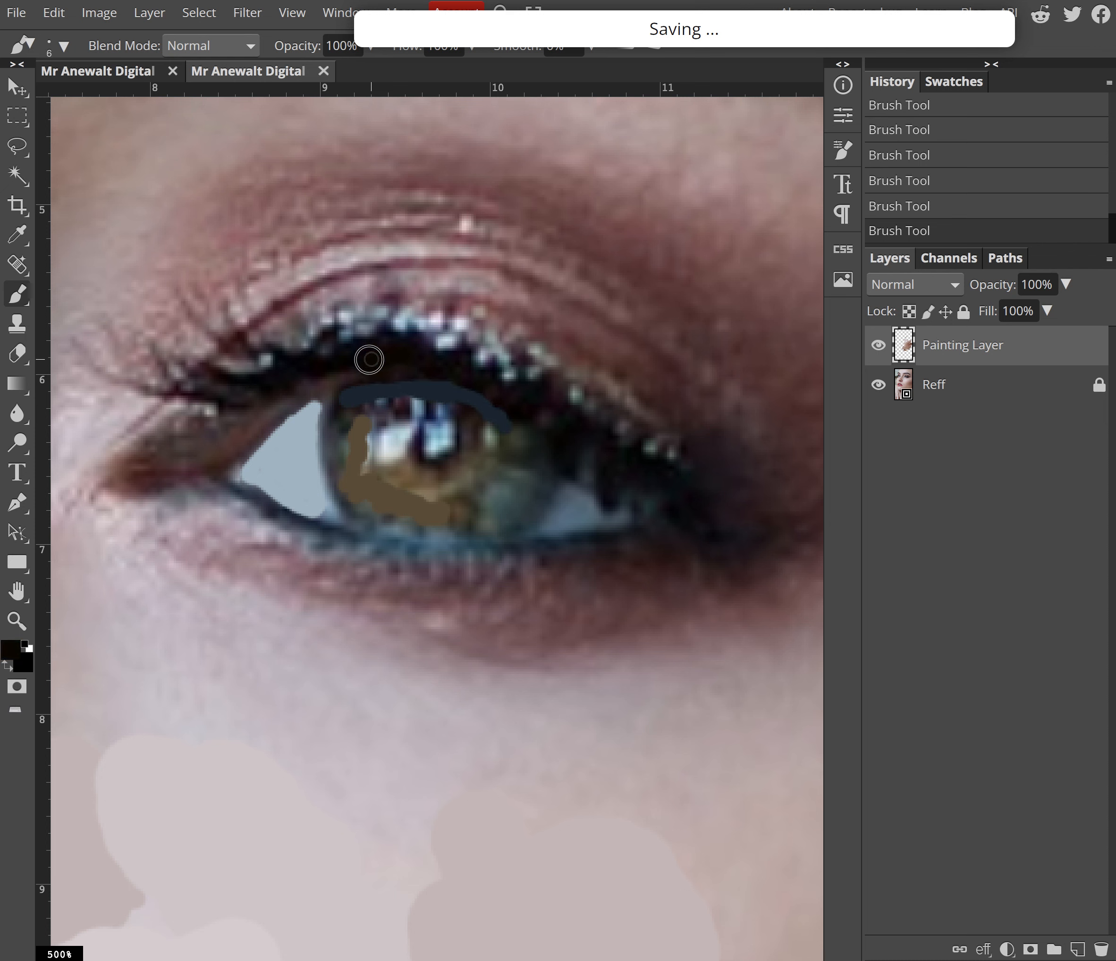
pyautogui.moveTo(289, 381)
pyautogui.mouseDown()
pyautogui.moveTo(406, 355)
pyautogui.moveTo(459, 367)
pyautogui.moveTo(403, 340)
pyautogui.moveTo(360, 338)
pyautogui.moveTo(286, 360)
pyautogui.moveTo(246, 384)
pyautogui.mouseUp()
# Step: Sample two dark browns from the eye's inner corner and paint the strip between the upper lash line and the eye white
pyautogui.press('i')
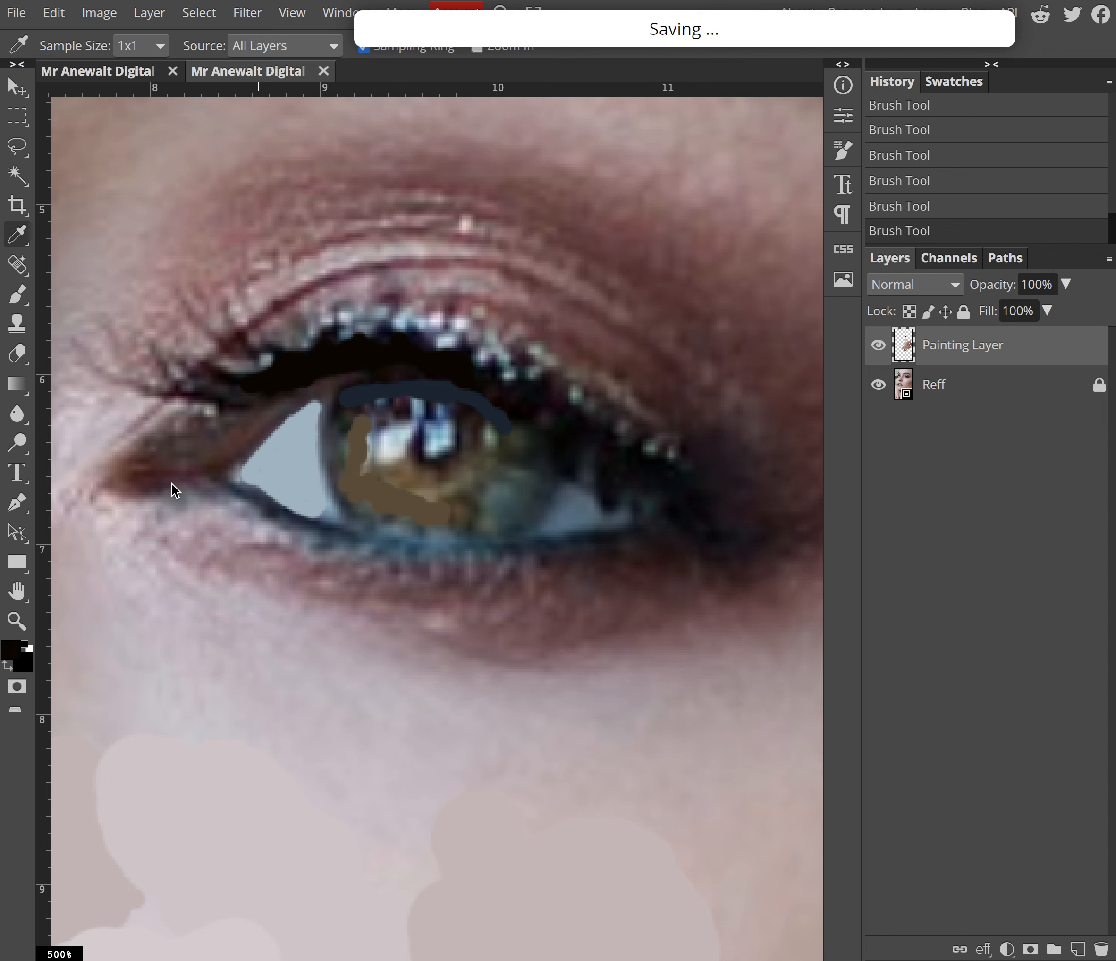
pyautogui.click(177, 459)
pyautogui.press('b')
pyautogui.moveTo(177, 459)
pyautogui.mouseDown()
pyautogui.moveTo(193, 435)
pyautogui.moveTo(275, 400)
pyautogui.mouseUp()
pyautogui.press('i')
pyautogui.click(246, 447)
pyautogui.press('b')
pyautogui.moveTo(222, 463)
pyautogui.mouseDown()
pyautogui.moveTo(301, 389)
pyautogui.moveTo(278, 394)
pyautogui.moveTo(273, 402)
pyautogui.moveTo(347, 377)
pyautogui.mouseUp()
# Step: Sample the slate blue #3a5264 of the lower eyeliner and paint a curved stroke along the lower lash line
pyautogui.moveTo(350, 536); pyautogui.dragTo(278, 441)
pyautogui.press('i')
pyautogui.click(287, 449)
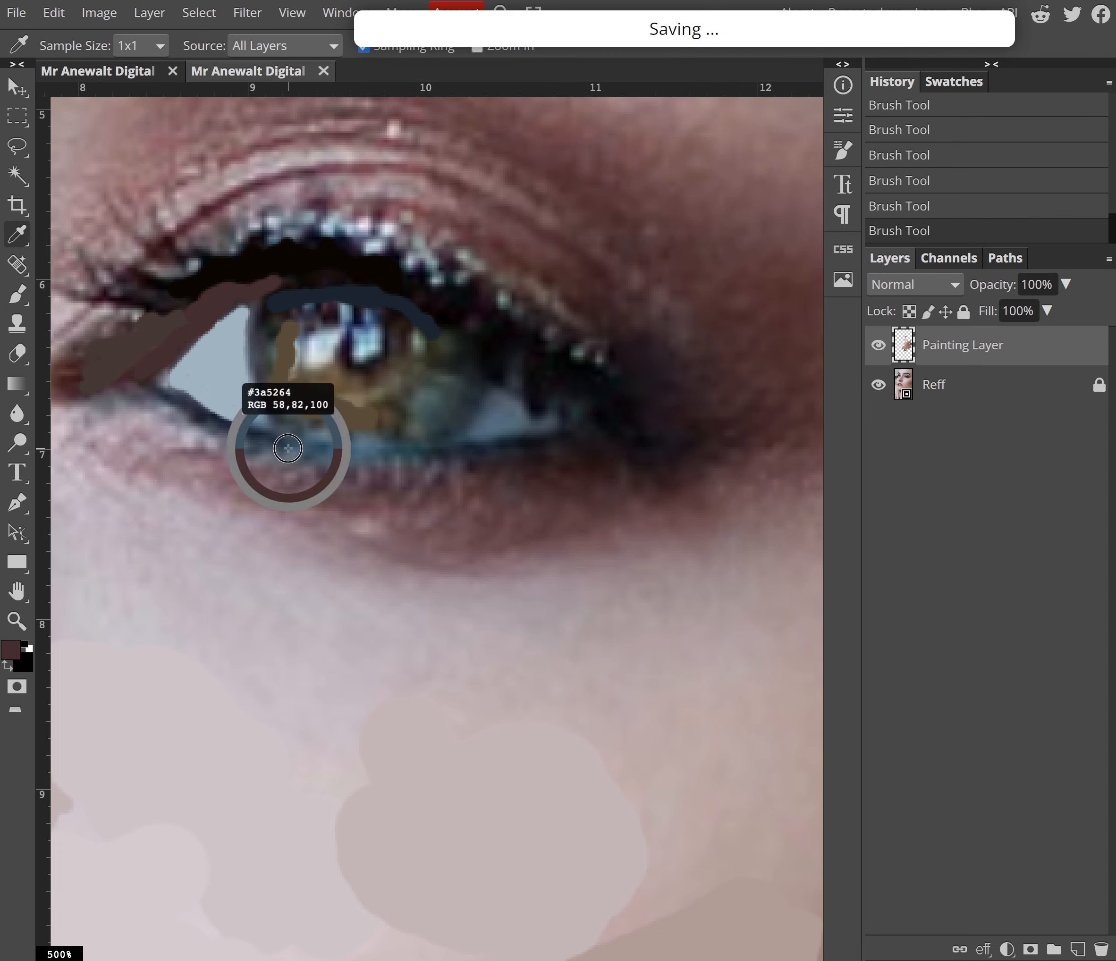
pyautogui.press('b')
pyautogui.moveTo(172, 388)
pyautogui.mouseDown()
pyautogui.moveTo(296, 444)
pyautogui.moveTo(482, 447)
pyautogui.mouseUp()
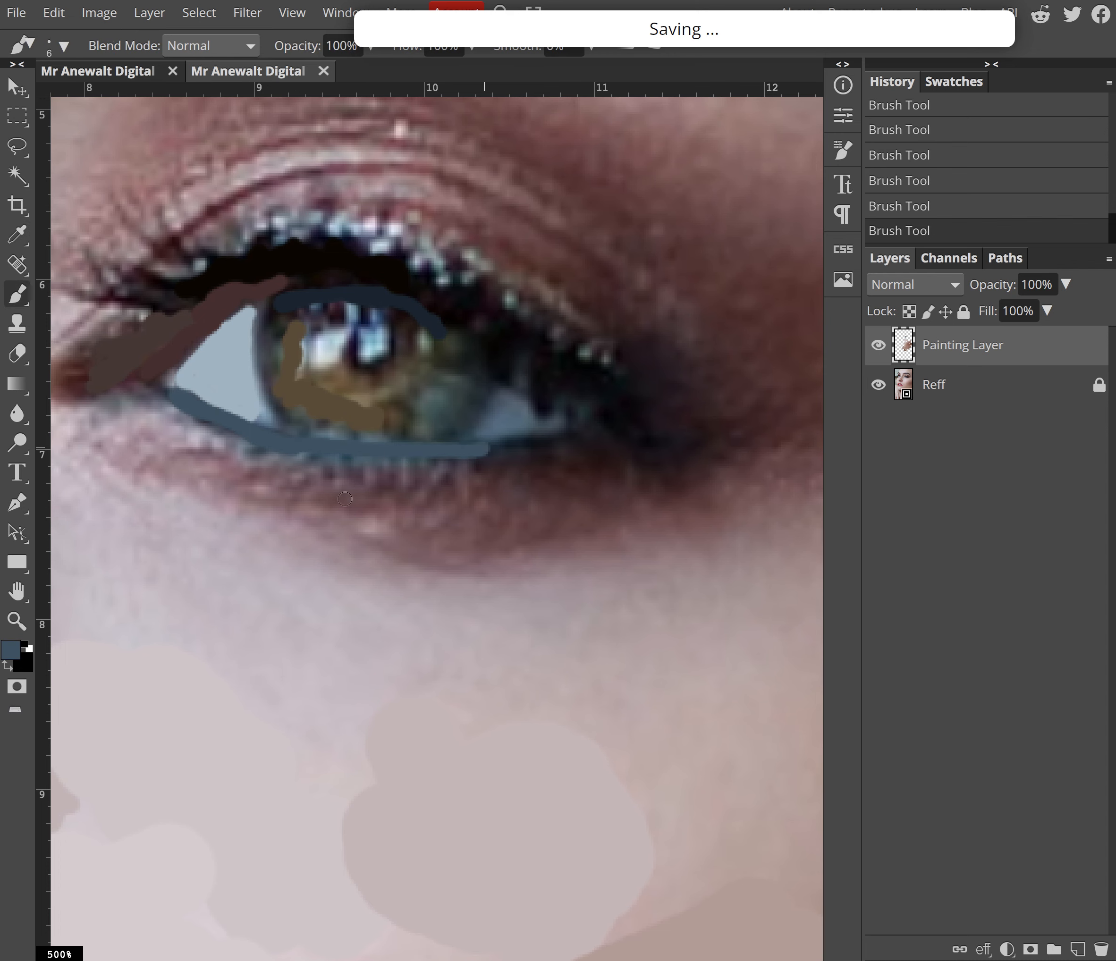
# Step: Sample the dusty pink and the darker mauve beneath the eye and paint both as bands below the lower lash line
pyautogui.moveTo(267, 445); pyautogui.dragTo(316, 489)
pyautogui.keyDown('alt'); pyautogui.click(293, 473); pyautogui.keyUp('alt')
pyautogui.moveTo(315, 474)
pyautogui.mouseDown()
pyautogui.moveTo(349, 482)
pyautogui.moveTo(352, 495)
pyautogui.moveTo(399, 507)
pyautogui.moveTo(437, 503)
pyautogui.moveTo(411, 520)
pyautogui.moveTo(424, 505)
pyautogui.moveTo(332, 466)
pyautogui.moveTo(263, 461)
pyautogui.moveTo(286, 466)
pyautogui.mouseUp()
pyautogui.press('i')
pyautogui.click(499, 538)
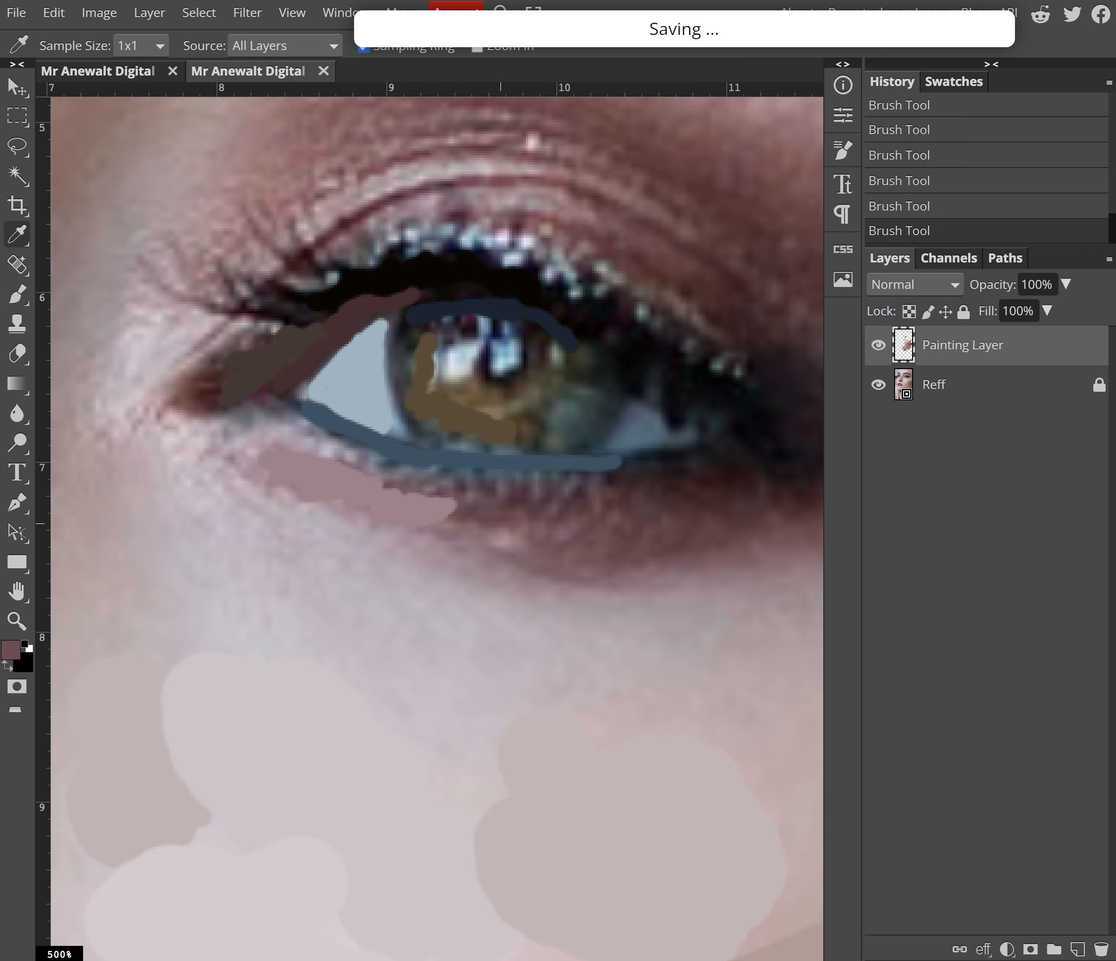
pyautogui.press('b')
pyautogui.moveTo(488, 517); pyautogui.dragTo(423, 512)
pyautogui.moveTo(513, 531)
pyautogui.mouseDown()
pyautogui.moveTo(551, 533)
pyautogui.moveTo(530, 509)
pyautogui.moveTo(525, 524)
pyautogui.moveTo(459, 479)
pyautogui.moveTo(416, 482)
pyautogui.moveTo(351, 460)
pyautogui.moveTo(393, 487)
pyautogui.moveTo(548, 486)
pyautogui.mouseUp()
# Step: Sample the dark purple just under the blue liner and paint it between the liner and the mauve band
pyautogui.press('i')
pyautogui.click(484, 487)
pyautogui.press('b')
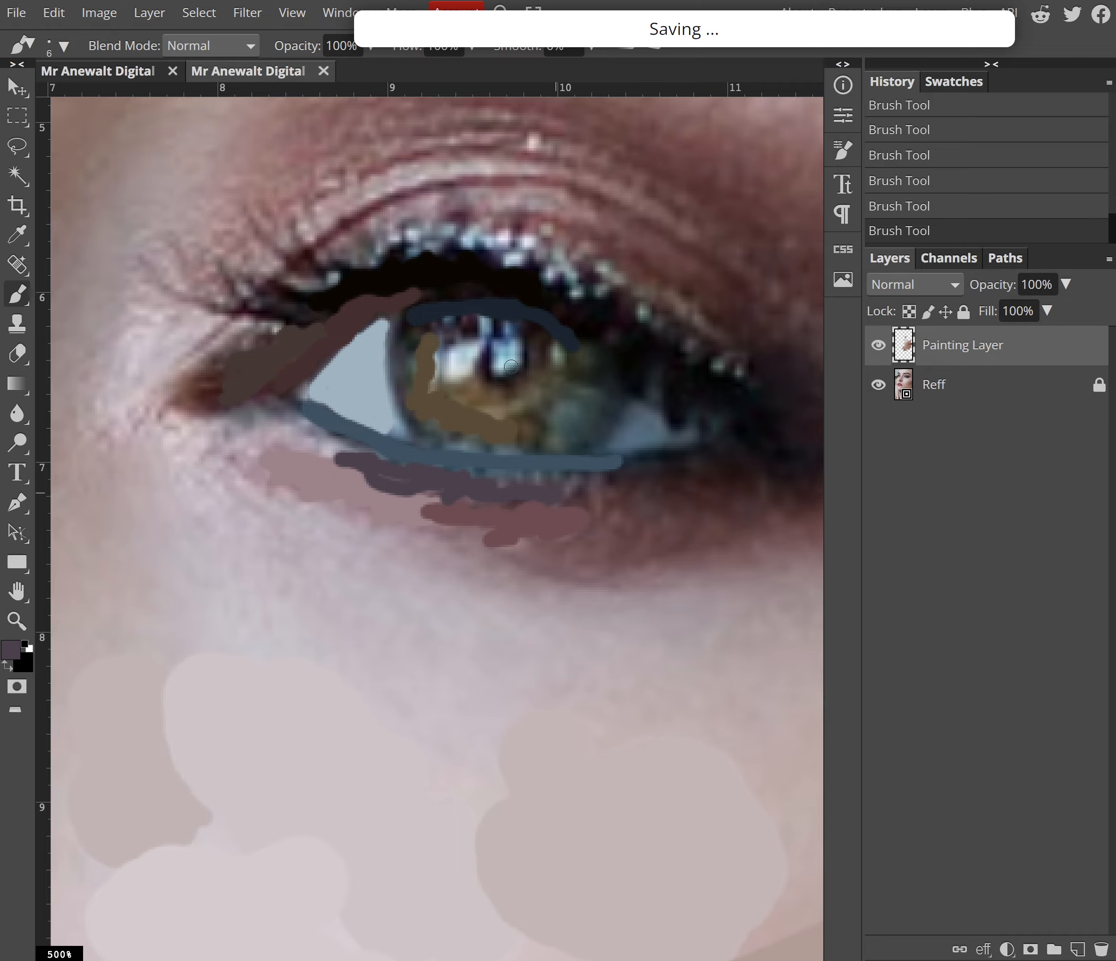
# Step: Switch to the other open portrait document and toggle the Reff layer's visibility repeatedly to compare the painting with and without the photo
pyautogui.click(878, 385)
pyautogui.click(878, 385)
pyautogui.click(878, 385)
pyautogui.click(878, 385)
pyautogui.click(880, 386)
pyautogui.click(879, 385)
pyautogui.click(879, 386)
pyautogui.click(879, 386)
pyautogui.click(879, 386)
pyautogui.click(879, 385)
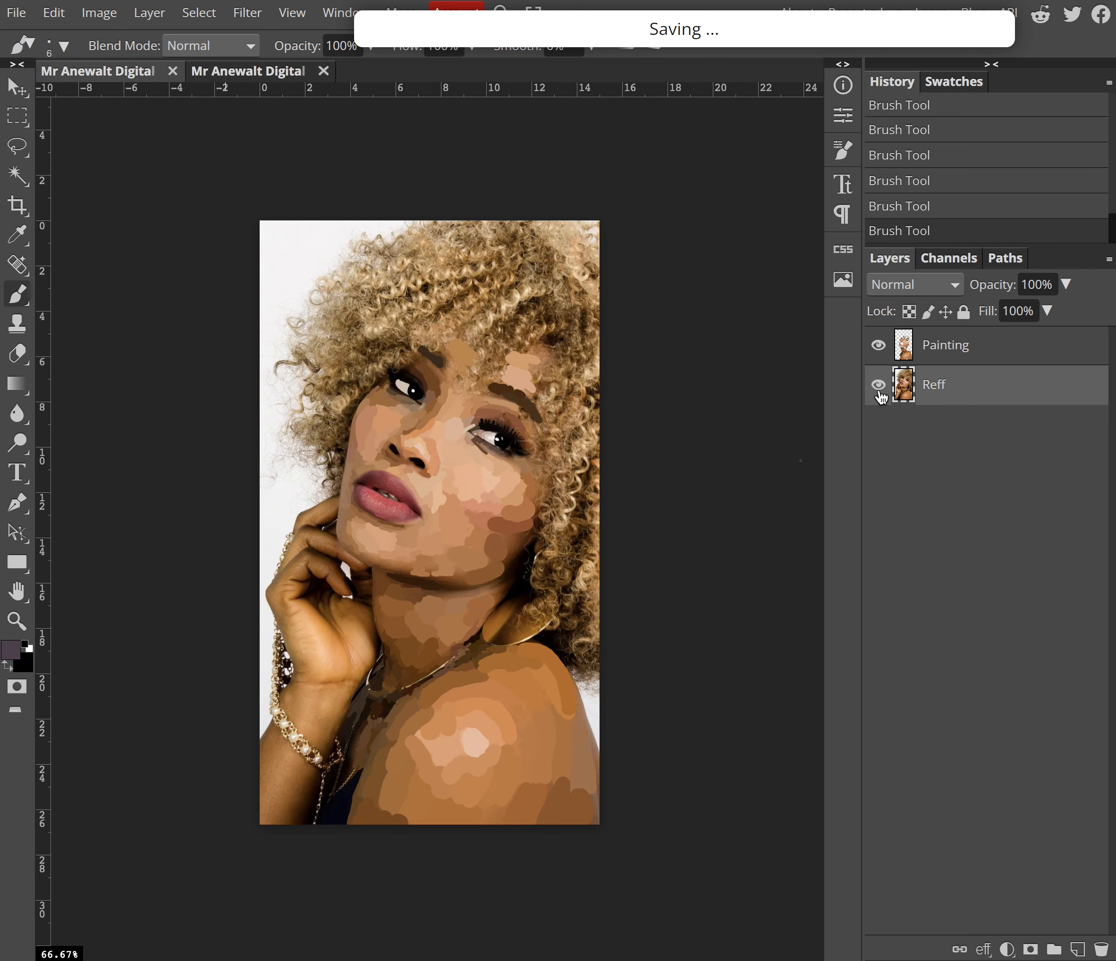
pyautogui.click(879, 386)
pyautogui.click(879, 386)
pyautogui.click(879, 386)
pyautogui.click(879, 386)
pyautogui.click(880, 386)
pyautogui.click(879, 386)
pyautogui.click(879, 386)
pyautogui.click(879, 385)
pyautogui.click(878, 386)
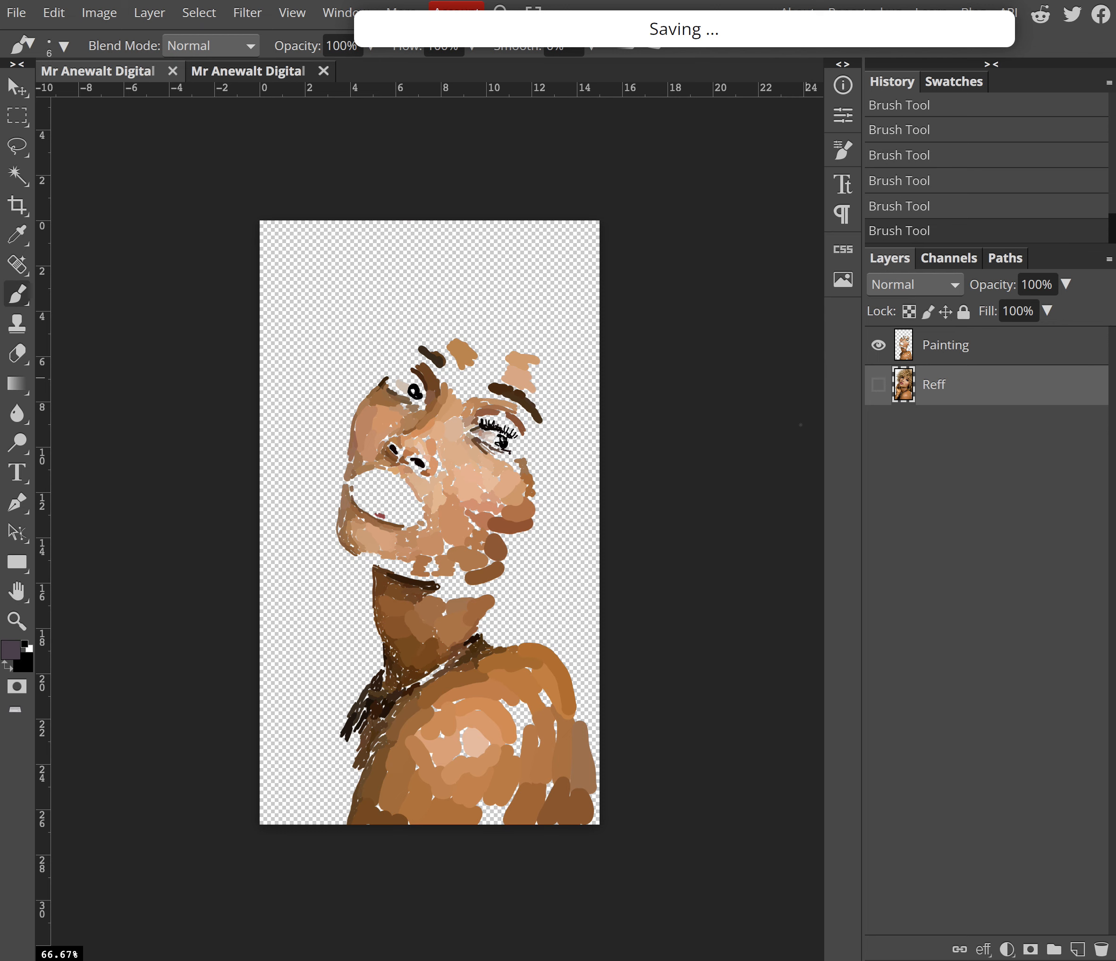
# Step: Examine the unpainted gaps between the brush strokes on the neck, shoulder and face of the painting
pyautogui.keyDown('ctrl'); pyautogui.click(547, 680); pyautogui.keyUp('ctrl')
pyautogui.keyDown('ctrl'); pyautogui.click(547, 680); pyautogui.keyUp('ctrl')
pyautogui.moveTo(490, 764); pyautogui.dragTo(578, 677)
pyautogui.moveTo(238, 584); pyautogui.dragTo(410, 550)
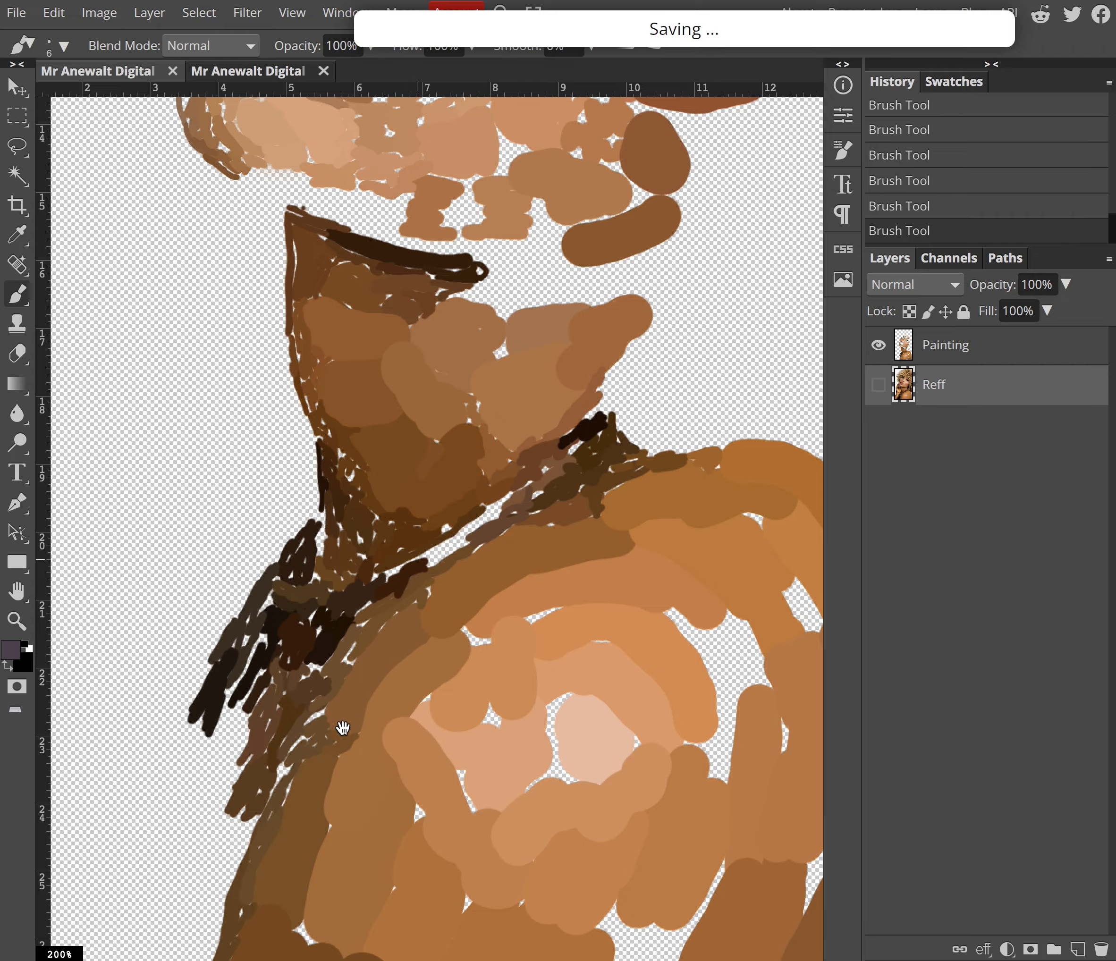
pyautogui.moveTo(342, 728); pyautogui.dragTo(394, 590)
pyautogui.moveTo(568, 515); pyautogui.dragTo(414, 735)
pyautogui.keyDown('ctrl'); pyautogui.keyDown('alt'); pyautogui.click(566, 631); pyautogui.keyUp('alt'); pyautogui.keyUp('ctrl')
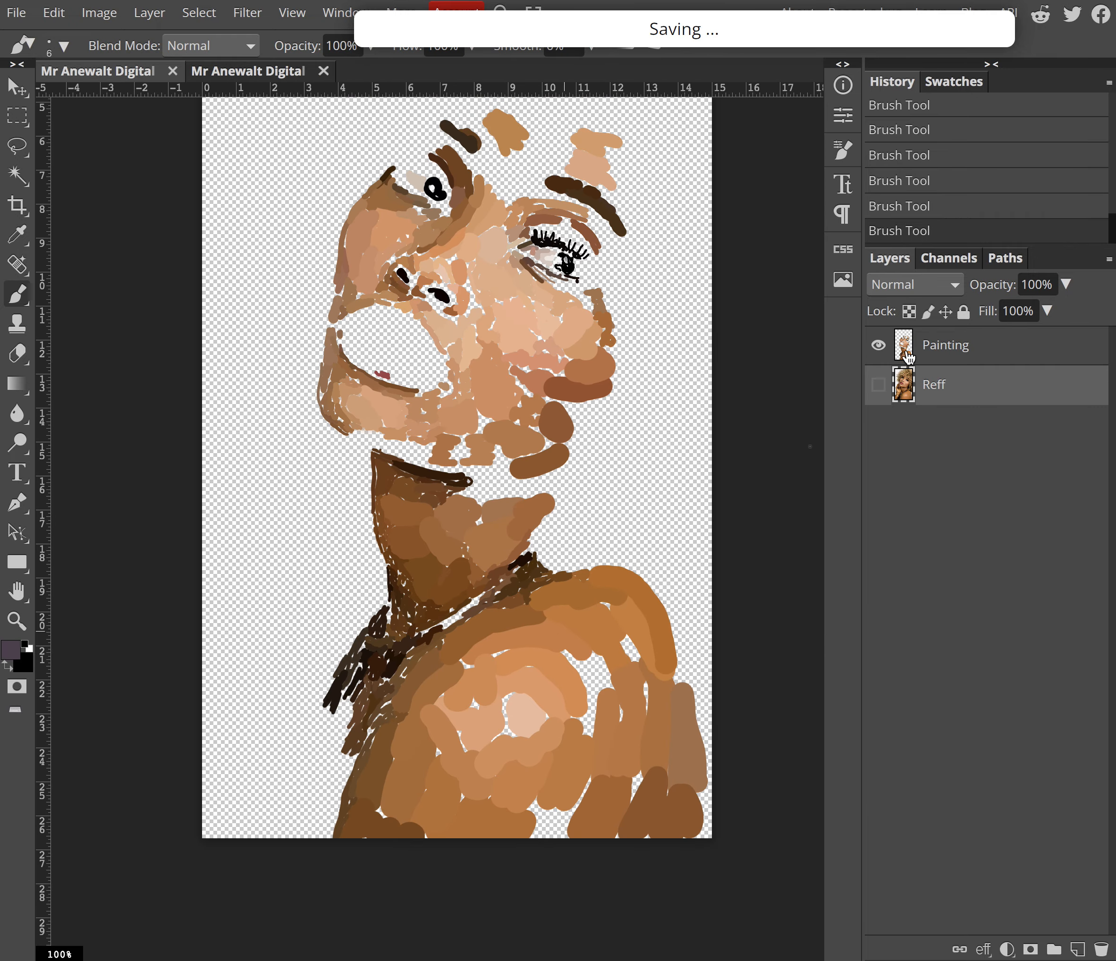
# Step: Hide the Painting layer, show the Reff layer, and outline the shoulder and upper arm with a freehand Lasso selection
pyautogui.click(878, 346)
pyautogui.click(879, 386)
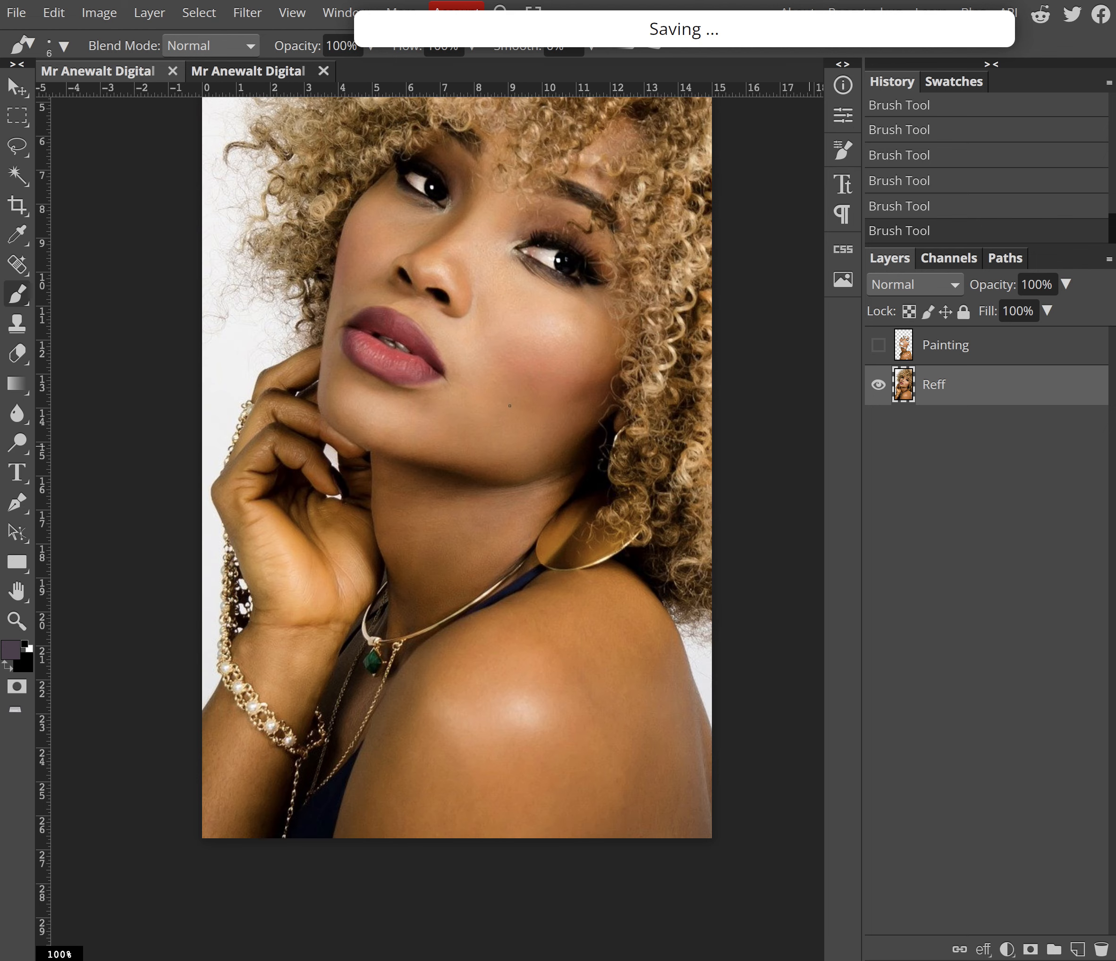
pyautogui.rightClick(16, 145)
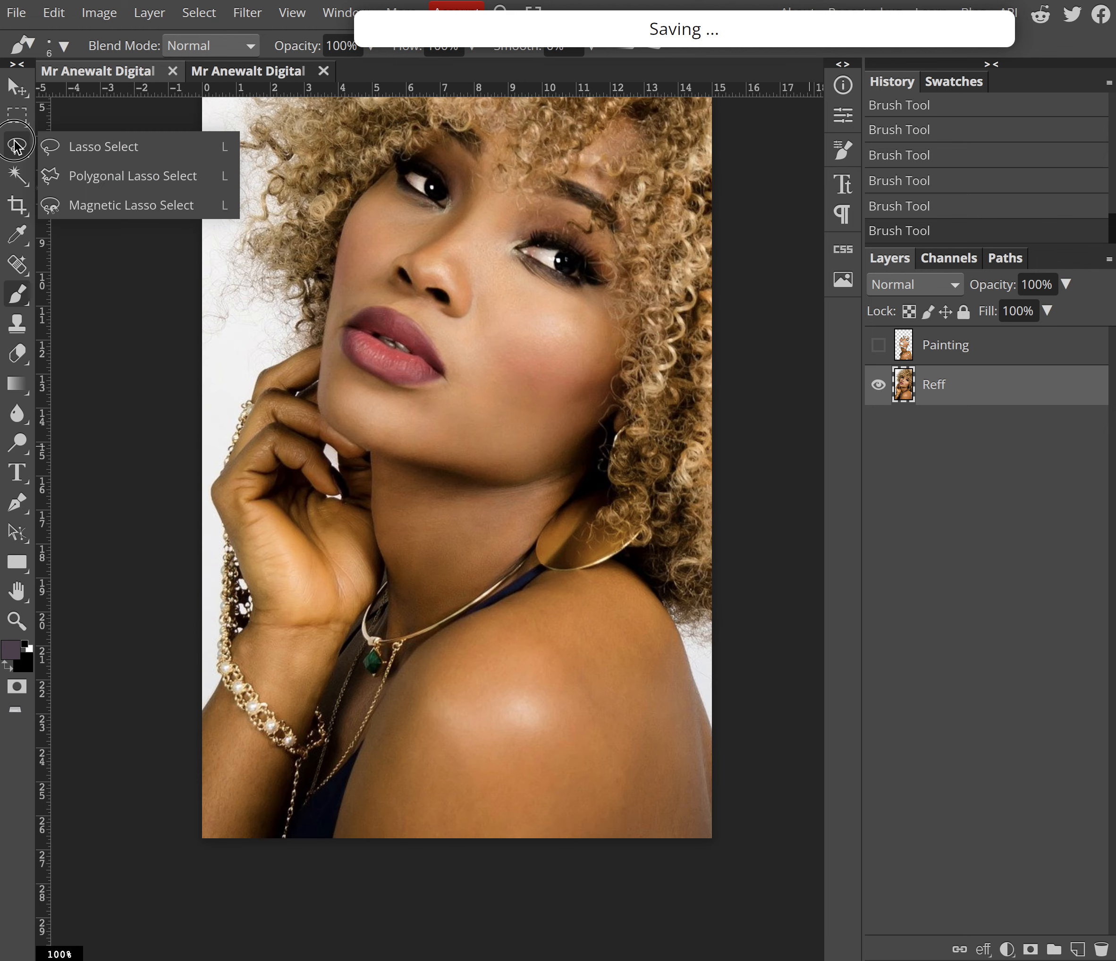
pyautogui.click(74, 146)
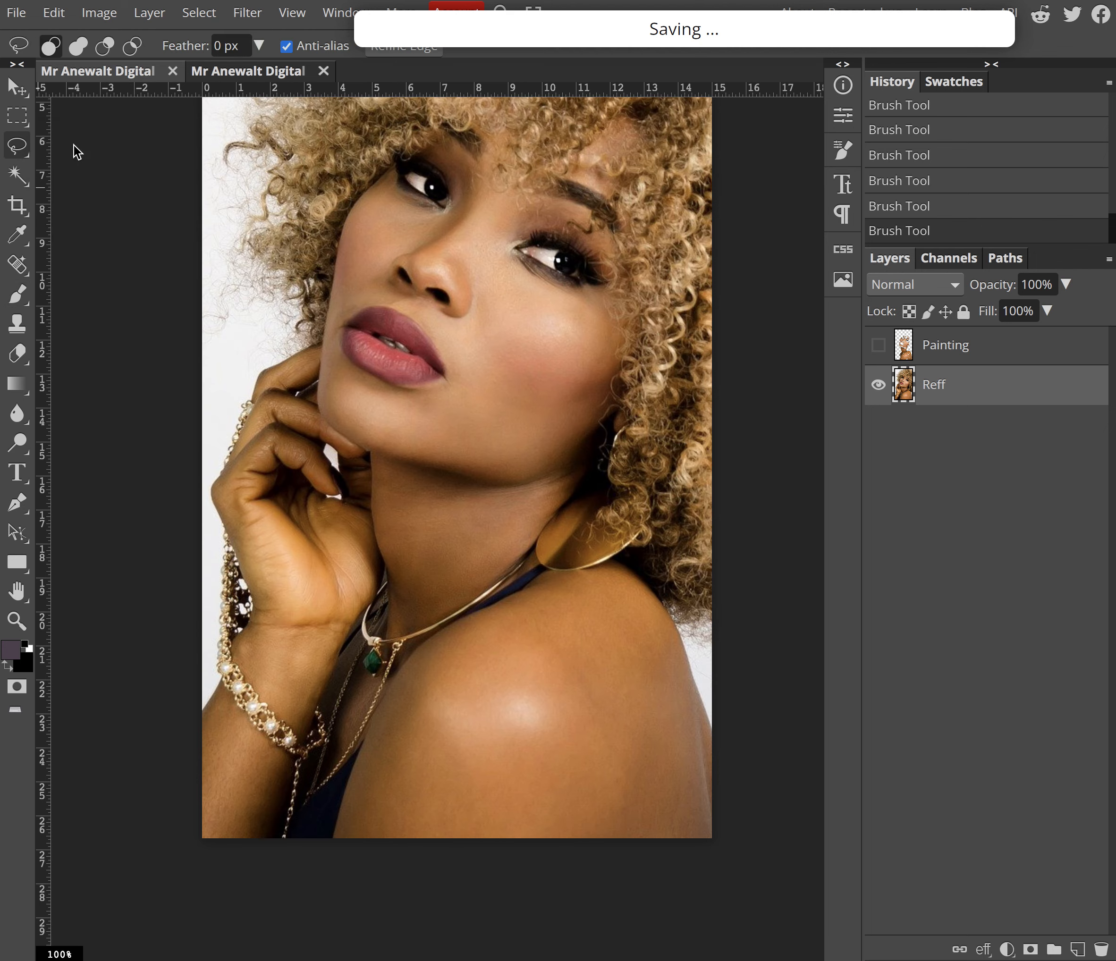
pyautogui.moveTo(570, 573)
pyautogui.mouseDown()
pyautogui.moveTo(431, 646)
pyautogui.moveTo(344, 805)
pyautogui.moveTo(358, 841)
pyautogui.moveTo(589, 848)
pyautogui.moveTo(731, 834)
pyautogui.moveTo(675, 617)
pyautogui.moveTo(626, 567)
pyautogui.moveTo(575, 564)
pyautogui.moveTo(556, 578)
pyautogui.mouseUp()
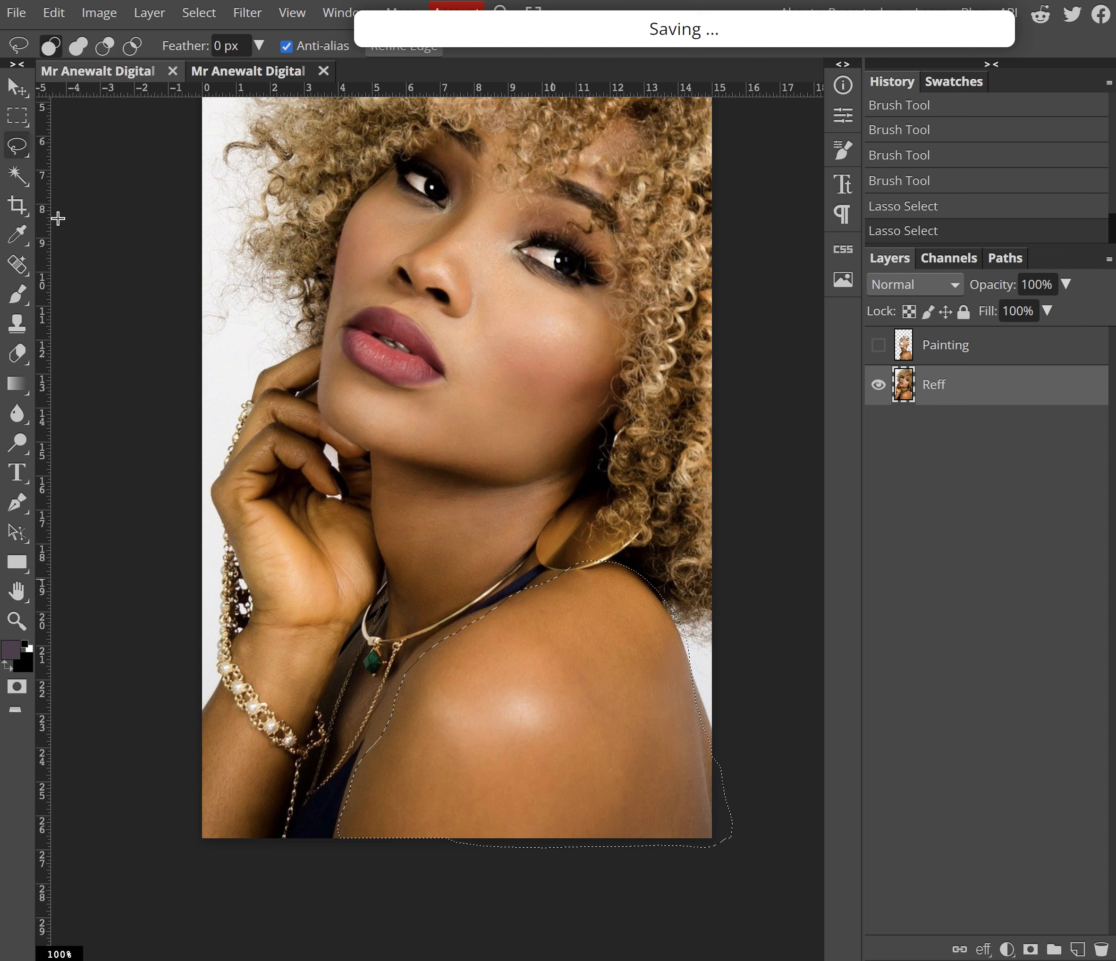
# Step: Fill the shoulder selection with an orange-brown sampled from it, on a new layer directly above Reff, and deselect
pyautogui.click(18, 238)
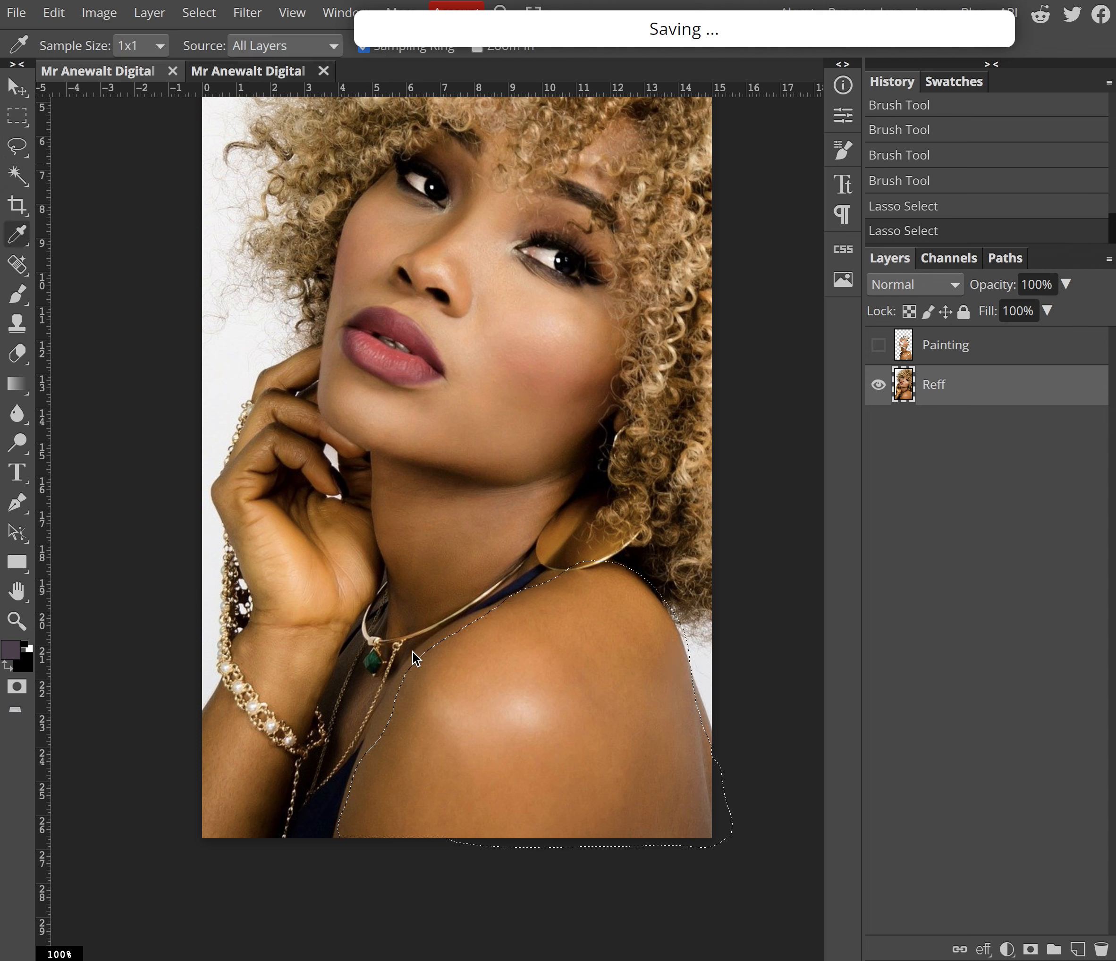
pyautogui.click(437, 766)
pyautogui.click(437, 766)
pyautogui.rightClick(21, 382)
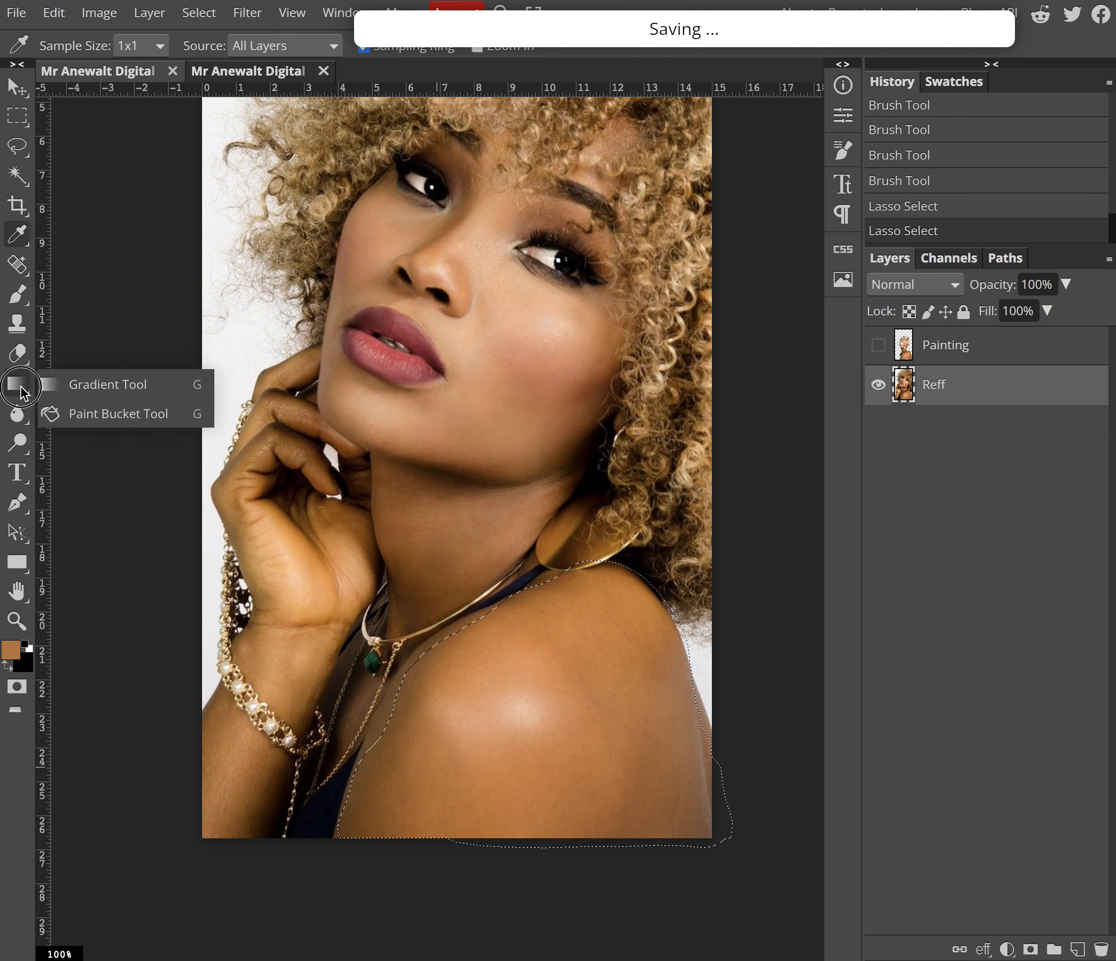
pyautogui.click(104, 415)
pyautogui.click(504, 719)
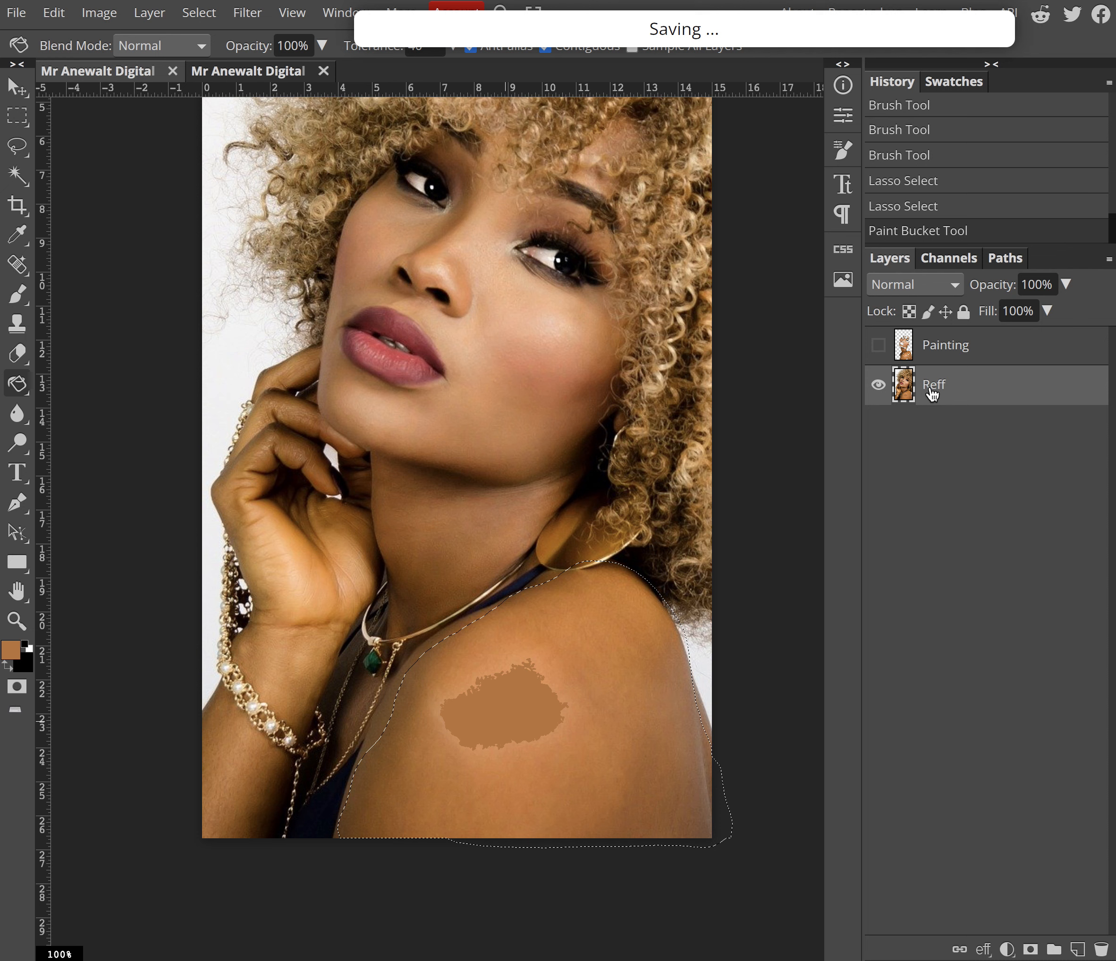
pyautogui.hotkey('ctrl', 'z')
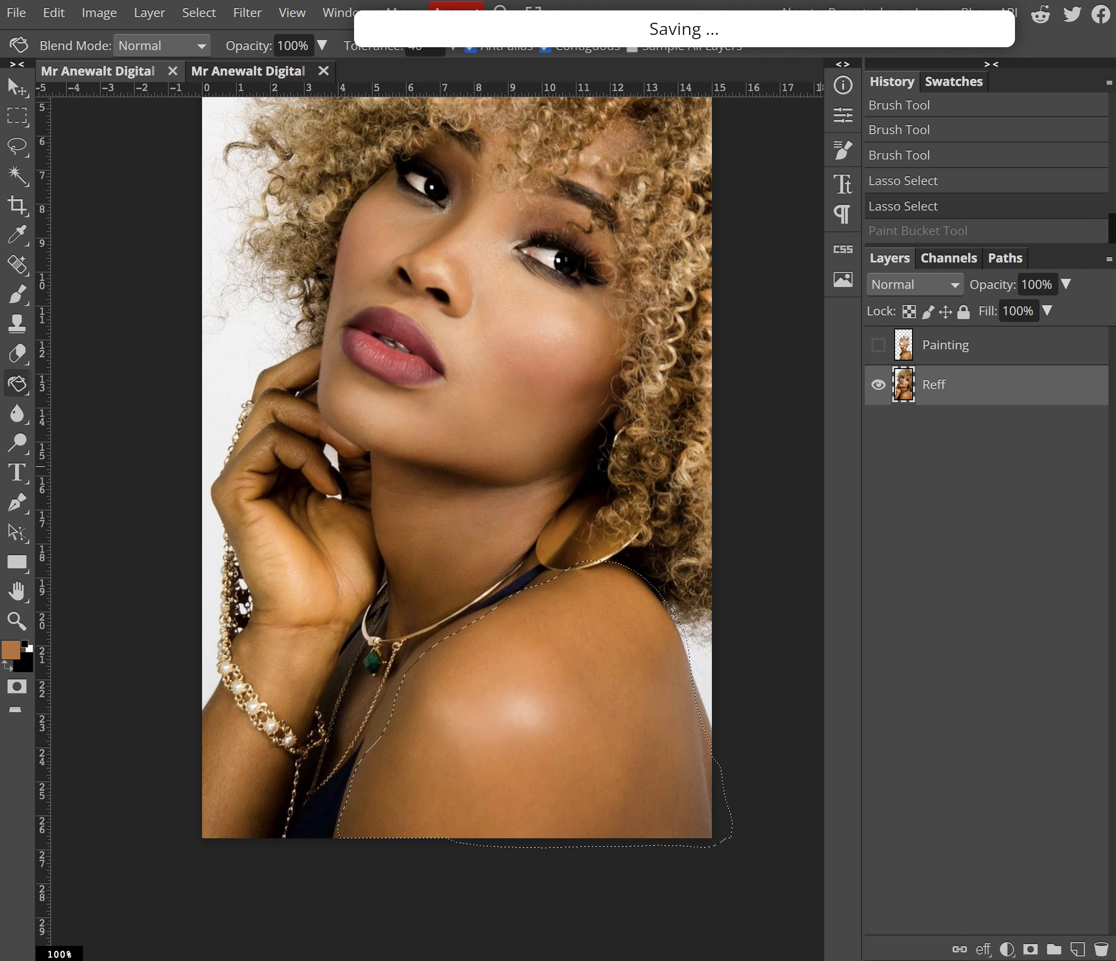
pyautogui.click(1078, 950)
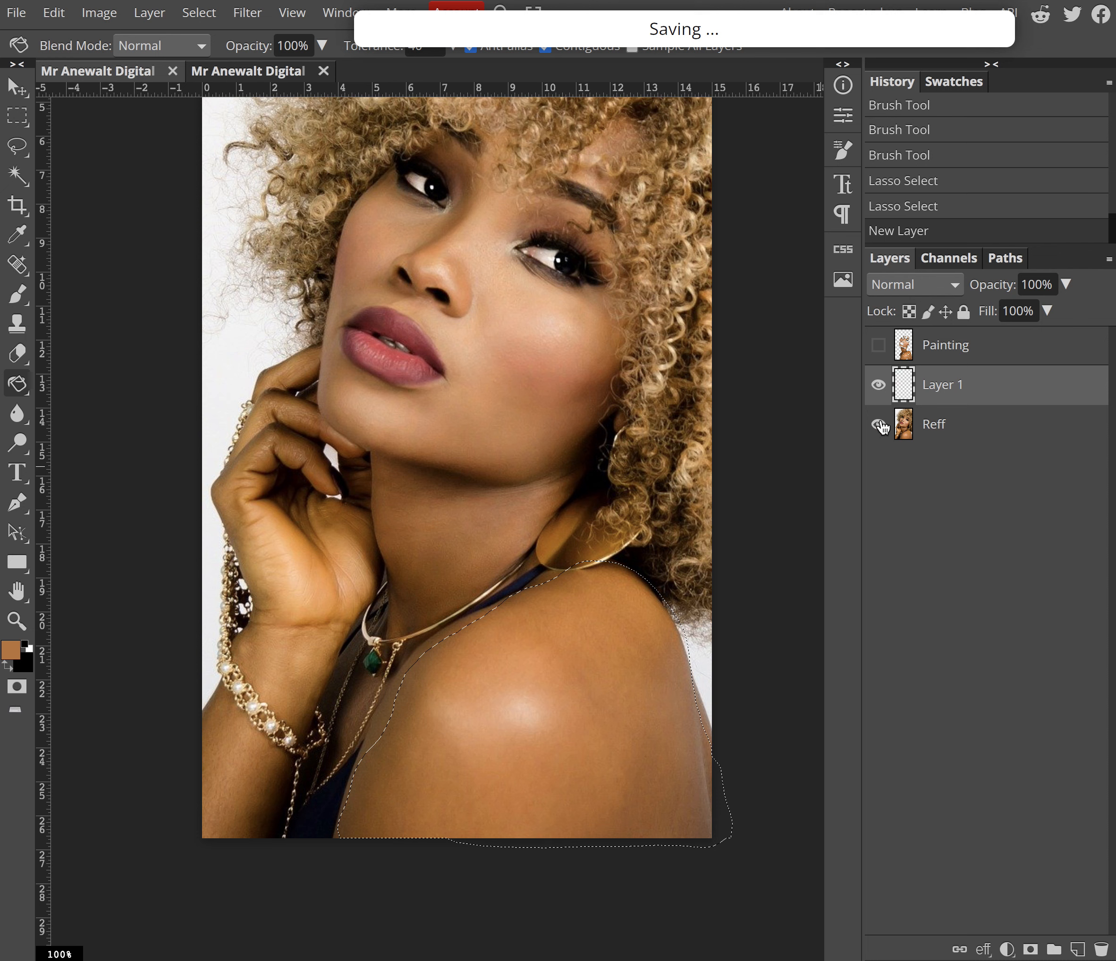
pyautogui.click(573, 667)
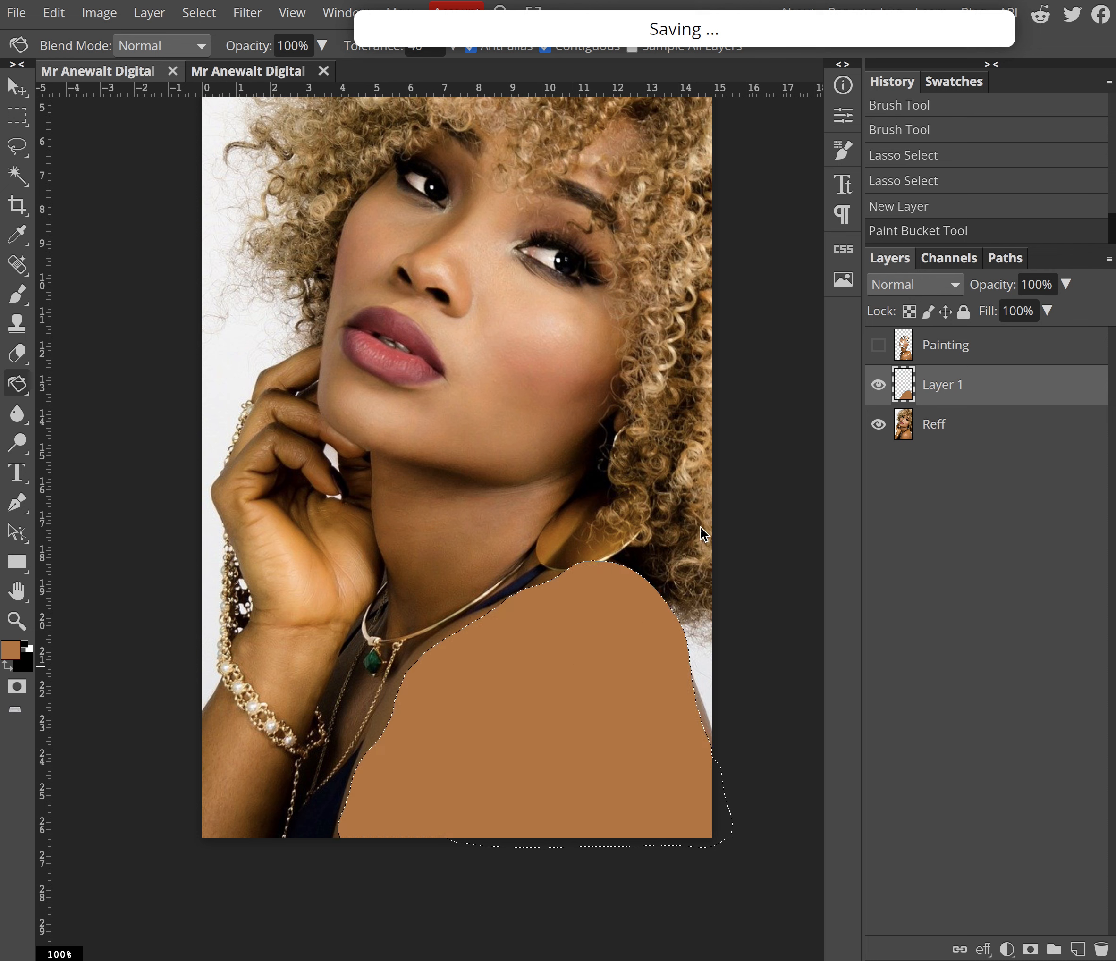
pyautogui.hotkey('ctrl', 'd')
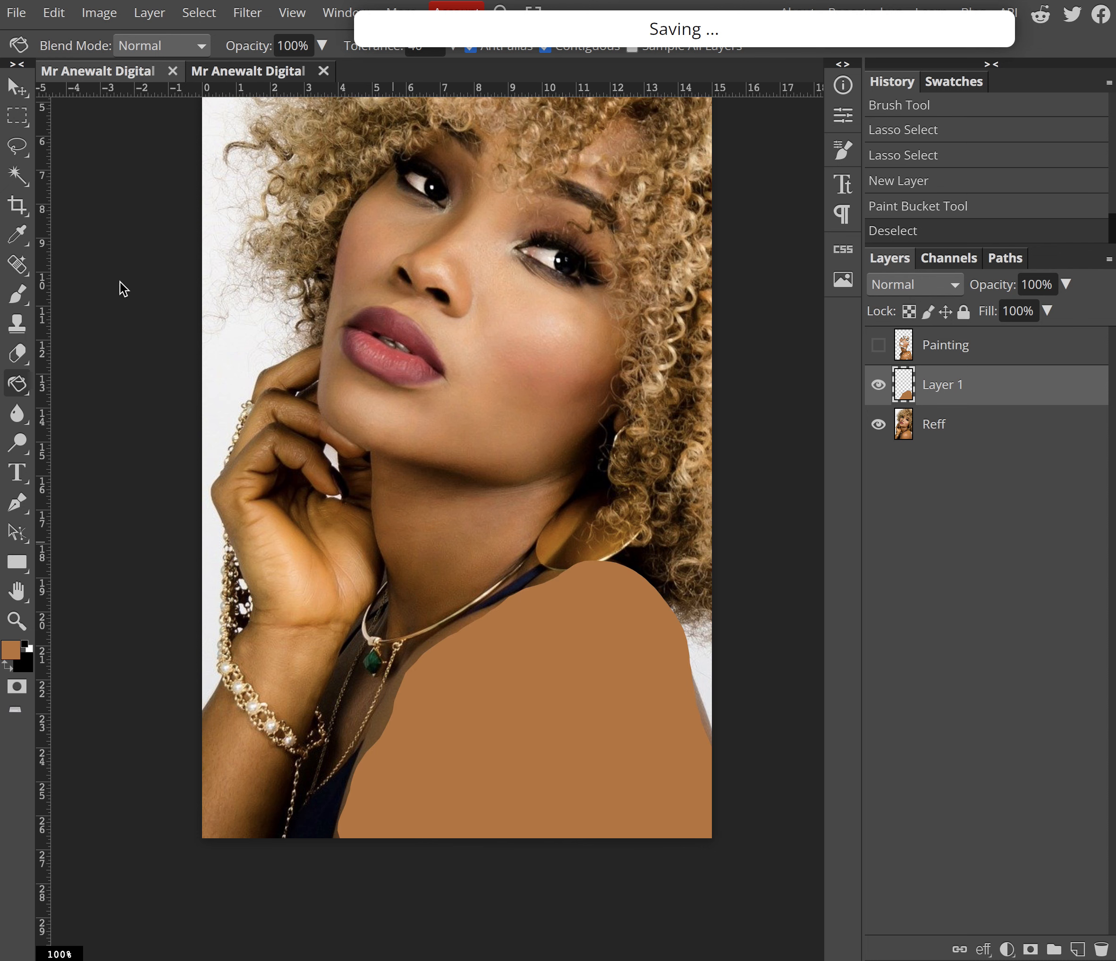
# Step: Lasso the neck from the jawline to the shoulder, fill it with a darker brown sampled from the neck, and deselect
pyautogui.click(17, 145)
pyautogui.moveTo(373, 455)
pyautogui.mouseDown()
pyautogui.moveTo(388, 610)
pyautogui.moveTo(375, 667)
pyautogui.moveTo(386, 696)
pyautogui.moveTo(446, 643)
pyautogui.moveTo(523, 604)
pyautogui.moveTo(572, 481)
pyautogui.moveTo(476, 483)
pyautogui.moveTo(375, 455)
pyautogui.mouseUp()
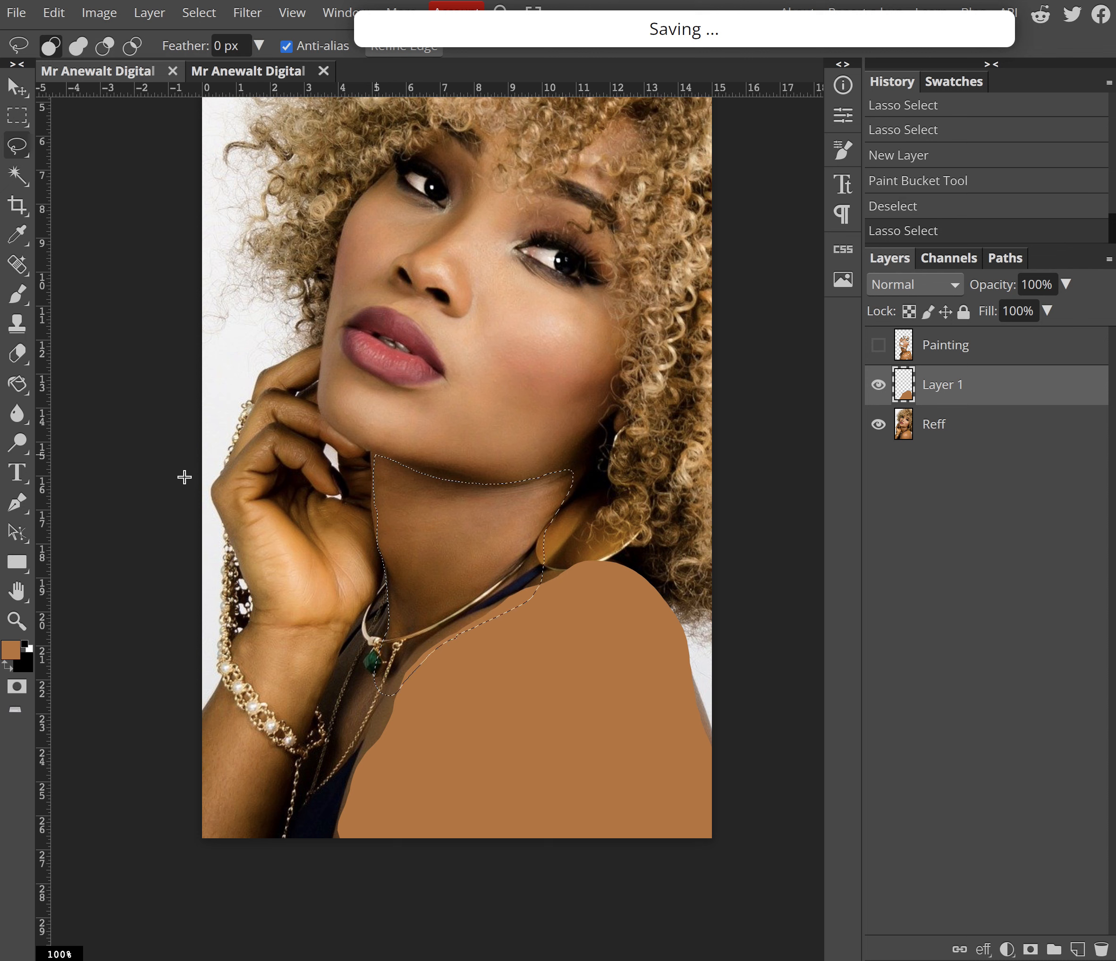
pyautogui.press('i')
pyautogui.click(417, 488)
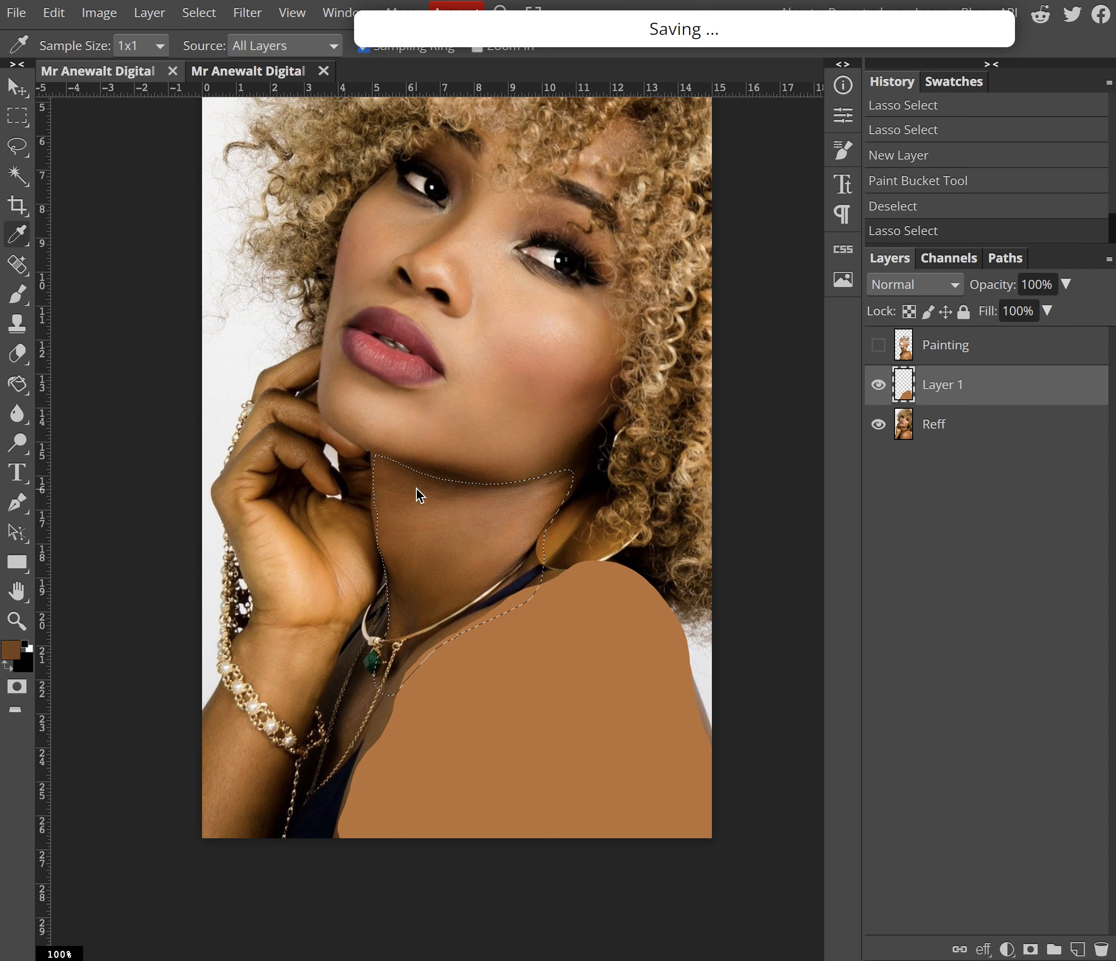
pyautogui.moveTo(418, 496); pyautogui.dragTo(409, 509)
pyautogui.click(18, 385)
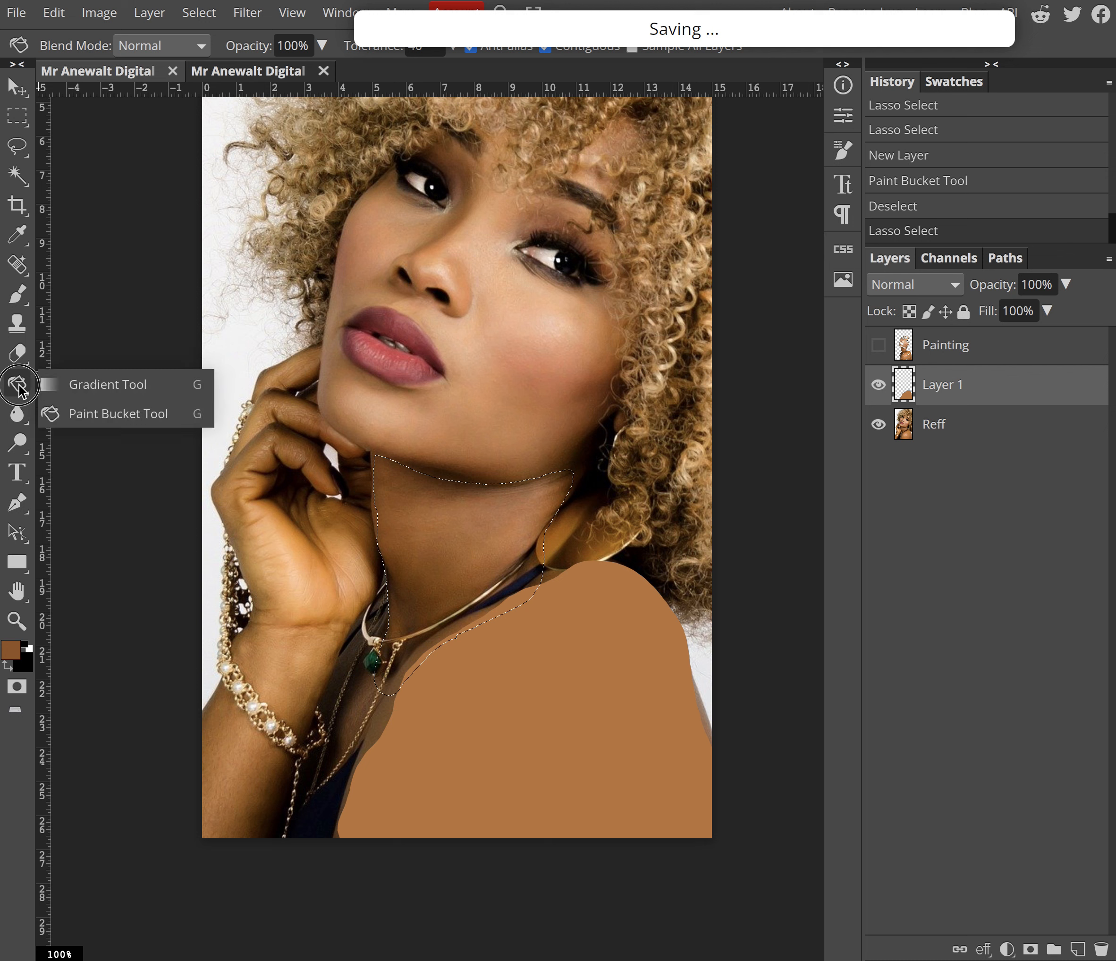
pyautogui.click(77, 415)
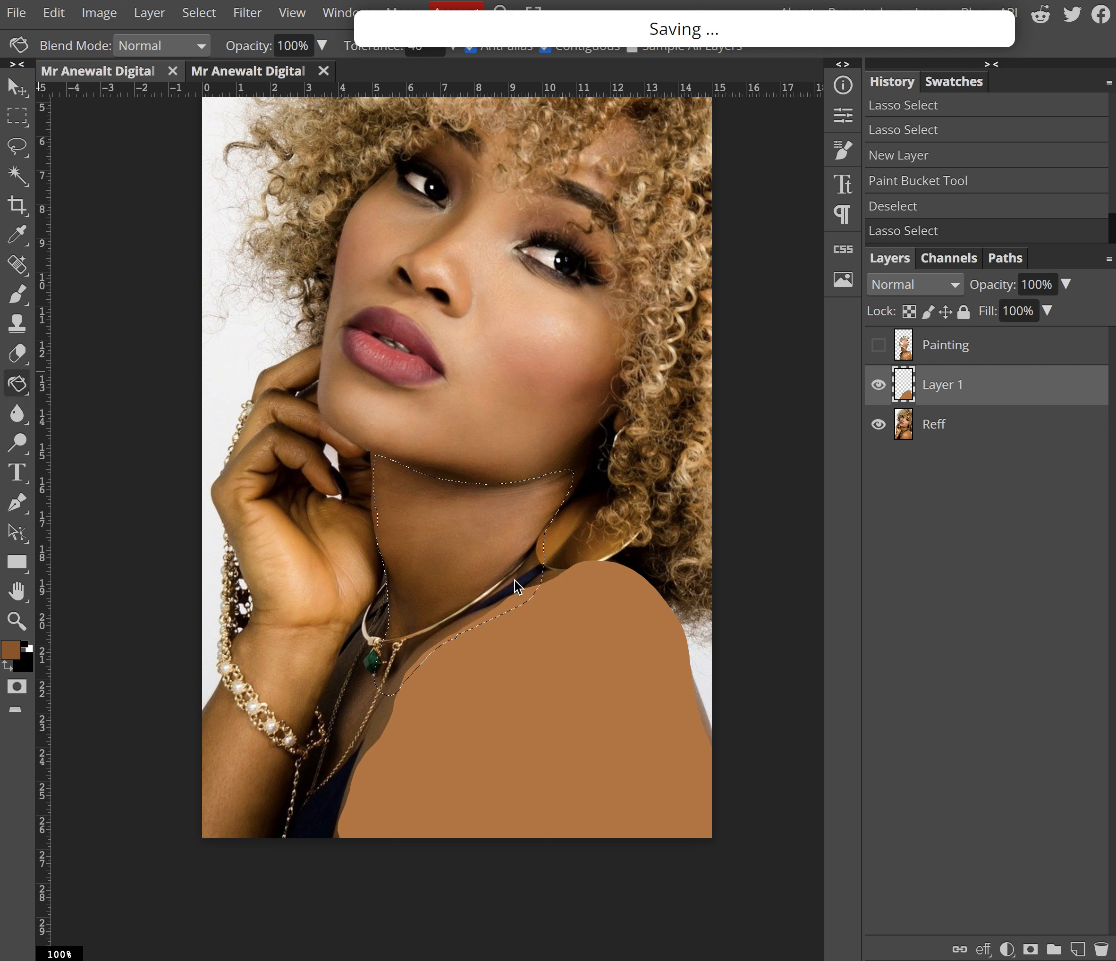
pyautogui.click(450, 538)
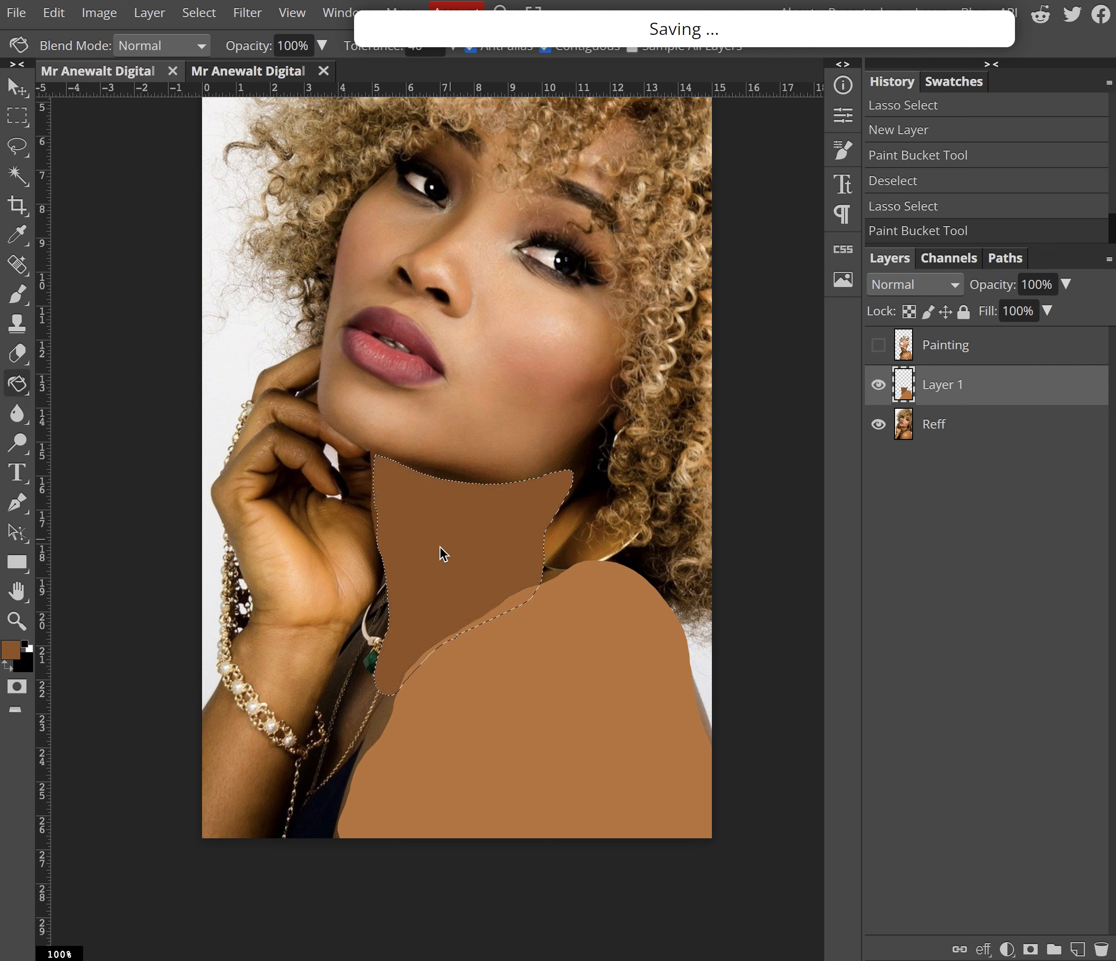
pyautogui.hotkey('ctrl', 'd')
# Step: Show the Painting layer over the flat base fills and hide the Reff layer to display the whole painting
pyautogui.click(878, 345)
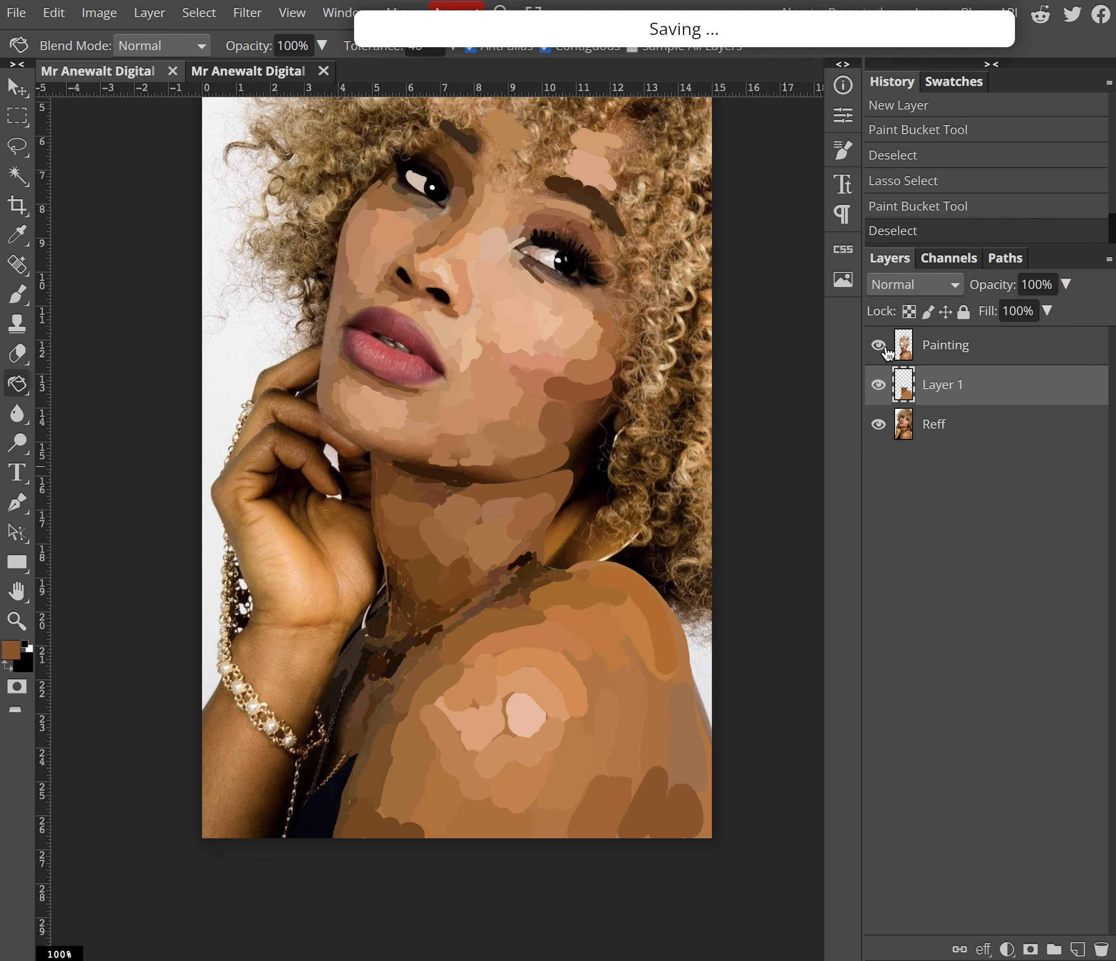
pyautogui.click(879, 425)
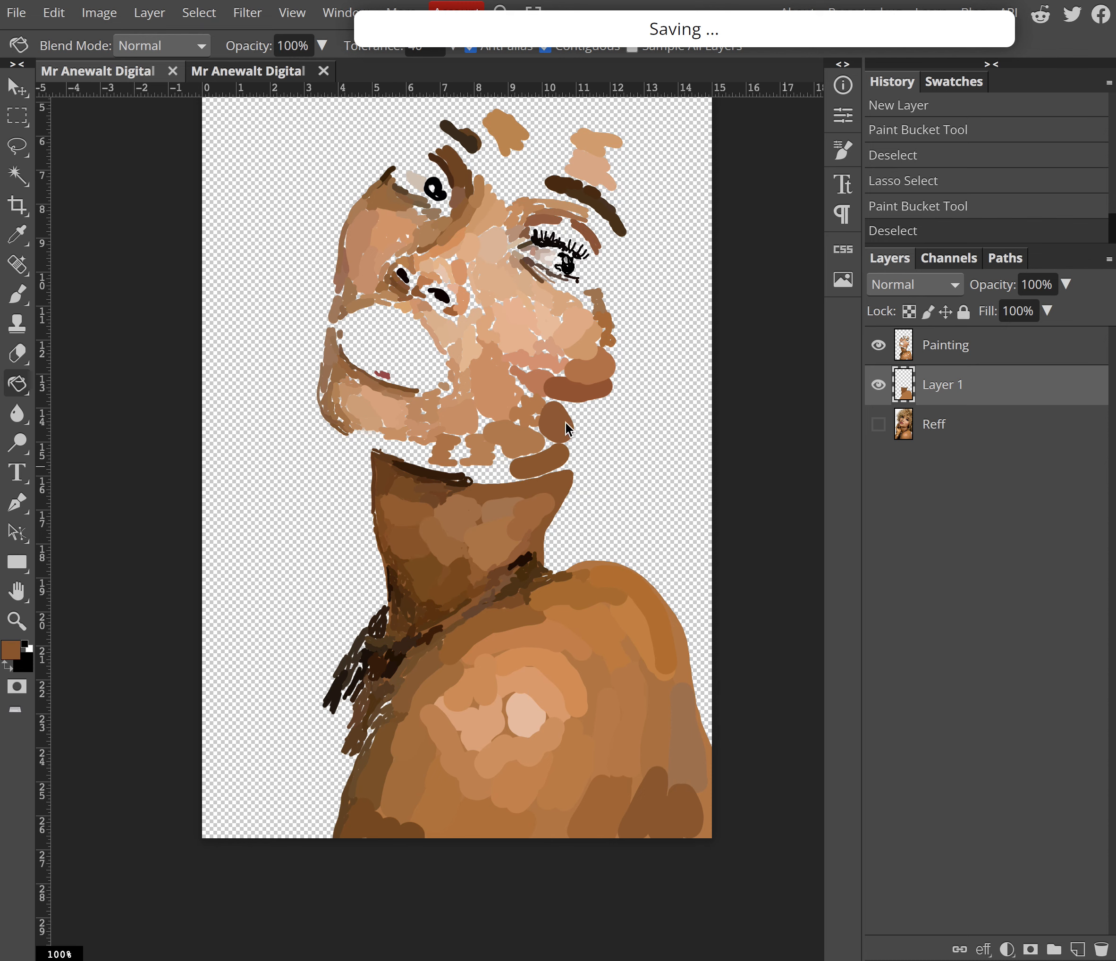
pyautogui.hotkey('ctrl', '-')
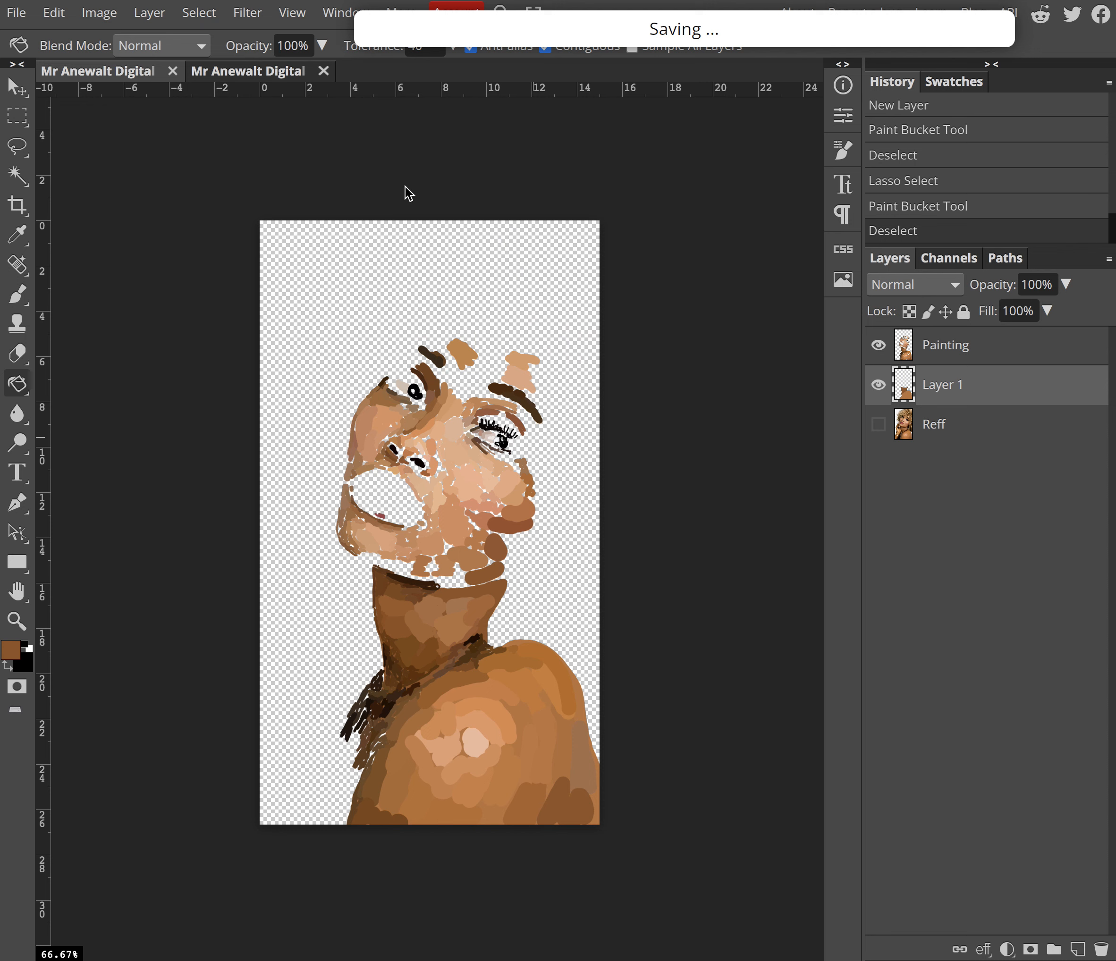